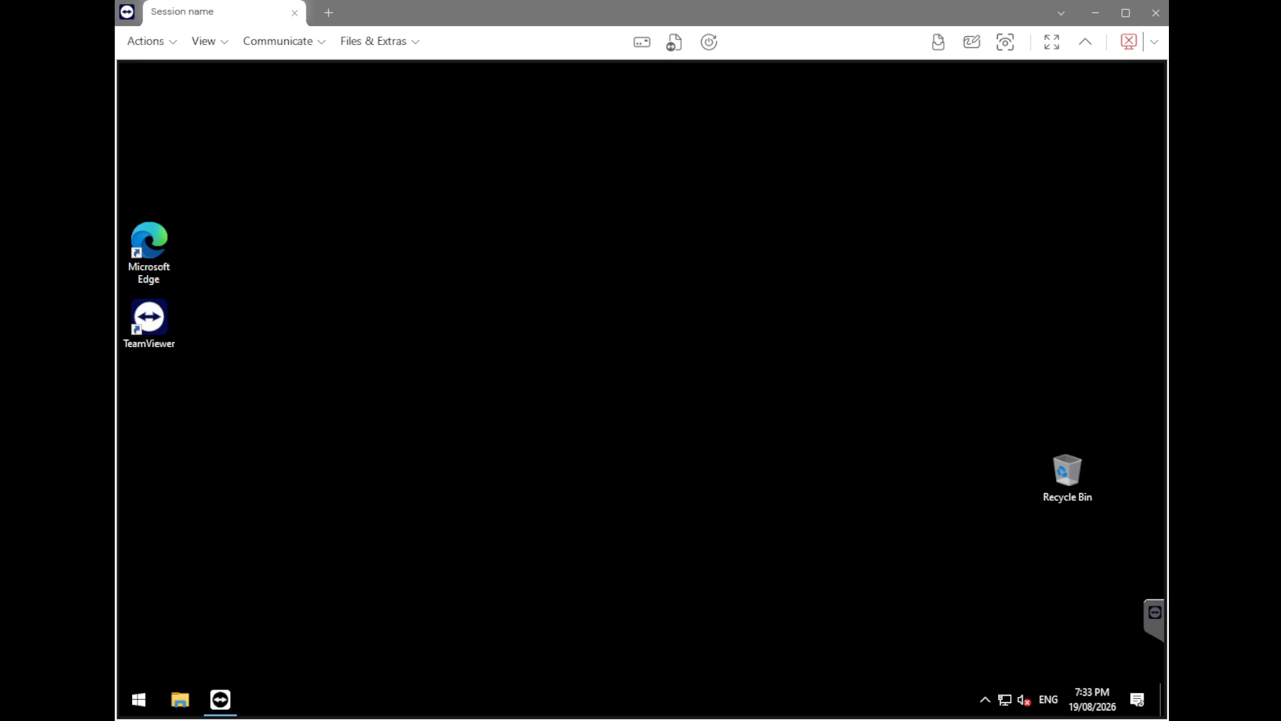
# Open Microsoft Edge and go to rustcontrolpanel.stiffgoat.com.
pyautogui.doubleClick(153, 266)
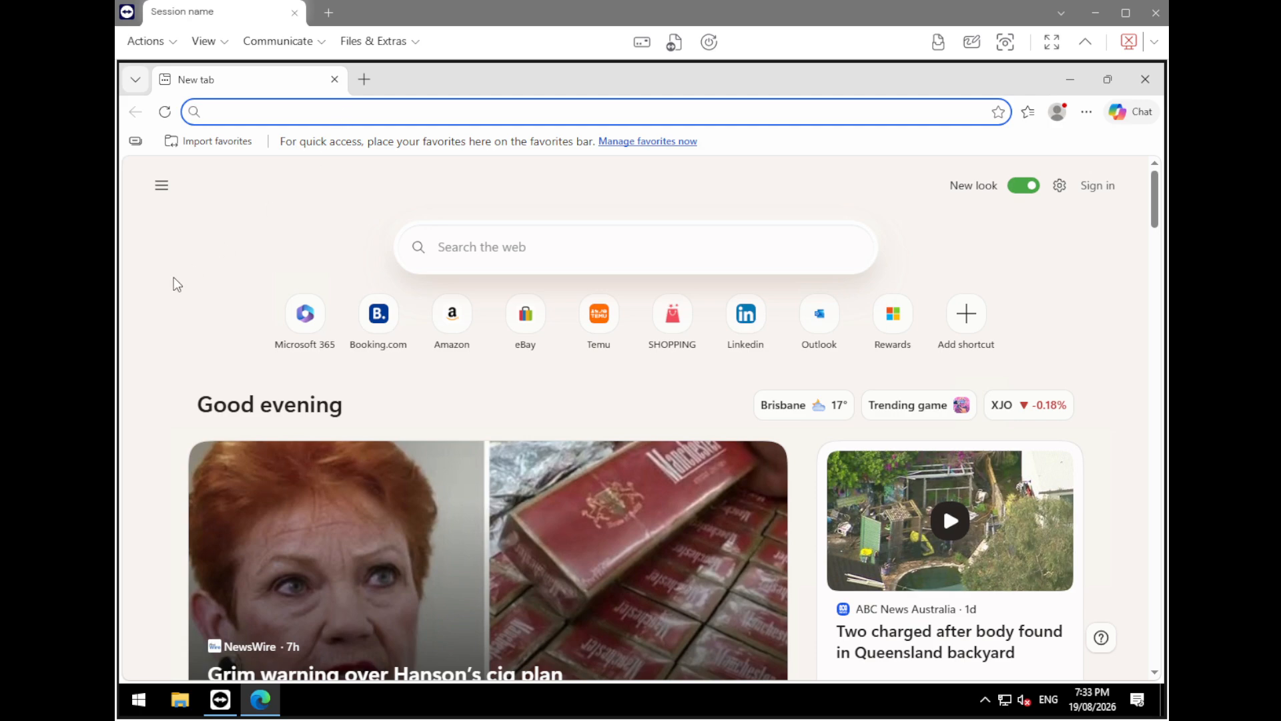
pyautogui.write('rust')
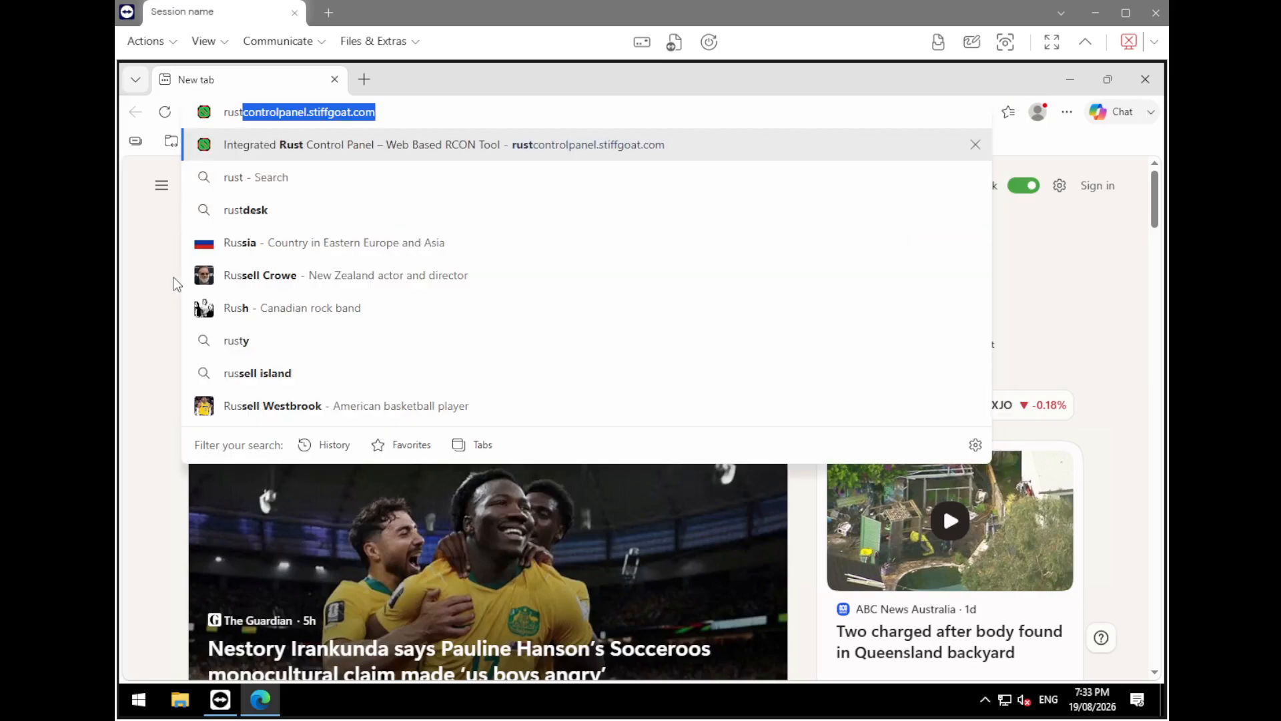
pyautogui.write('controlpan')
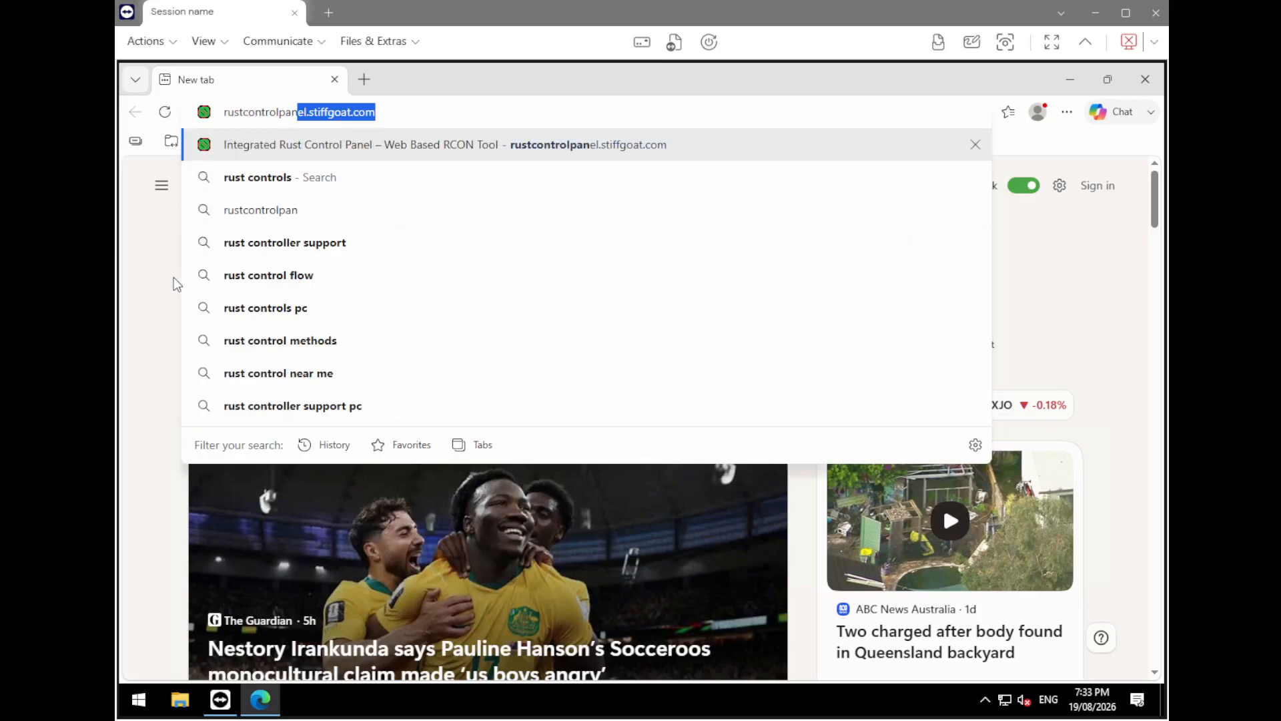
pyautogui.write('el.stiffg')
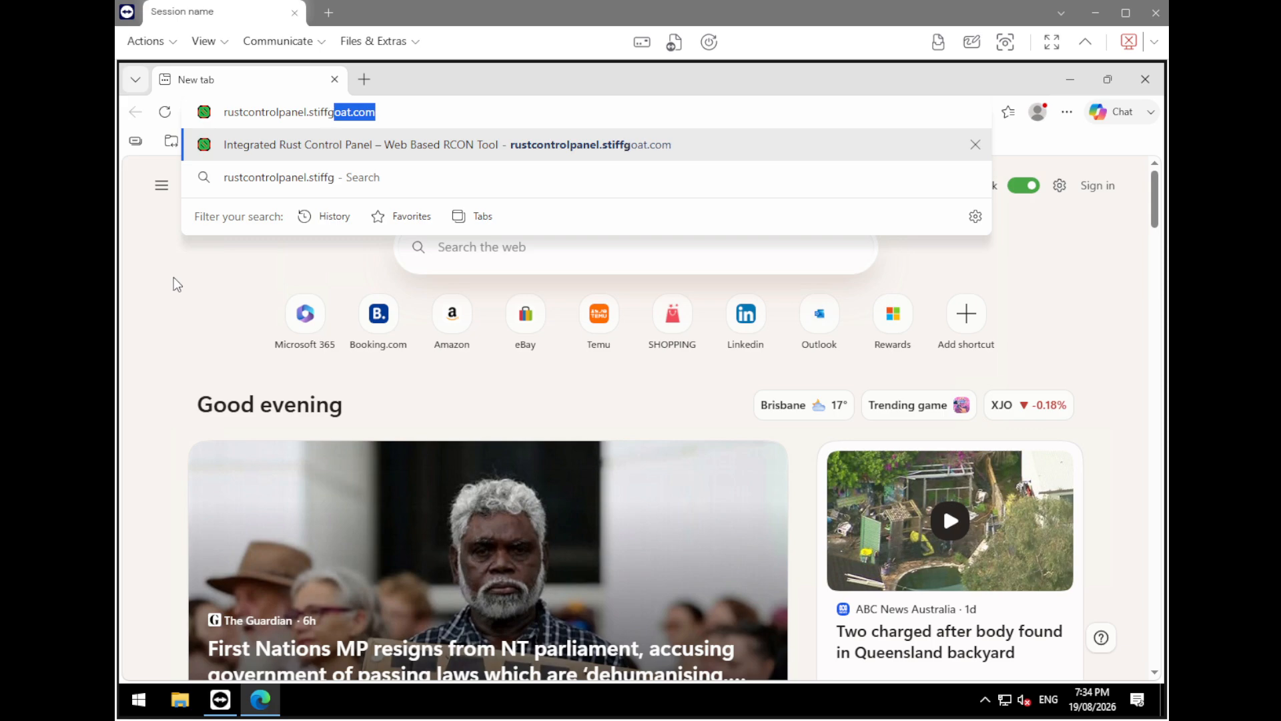
pyautogui.write('oat.com')
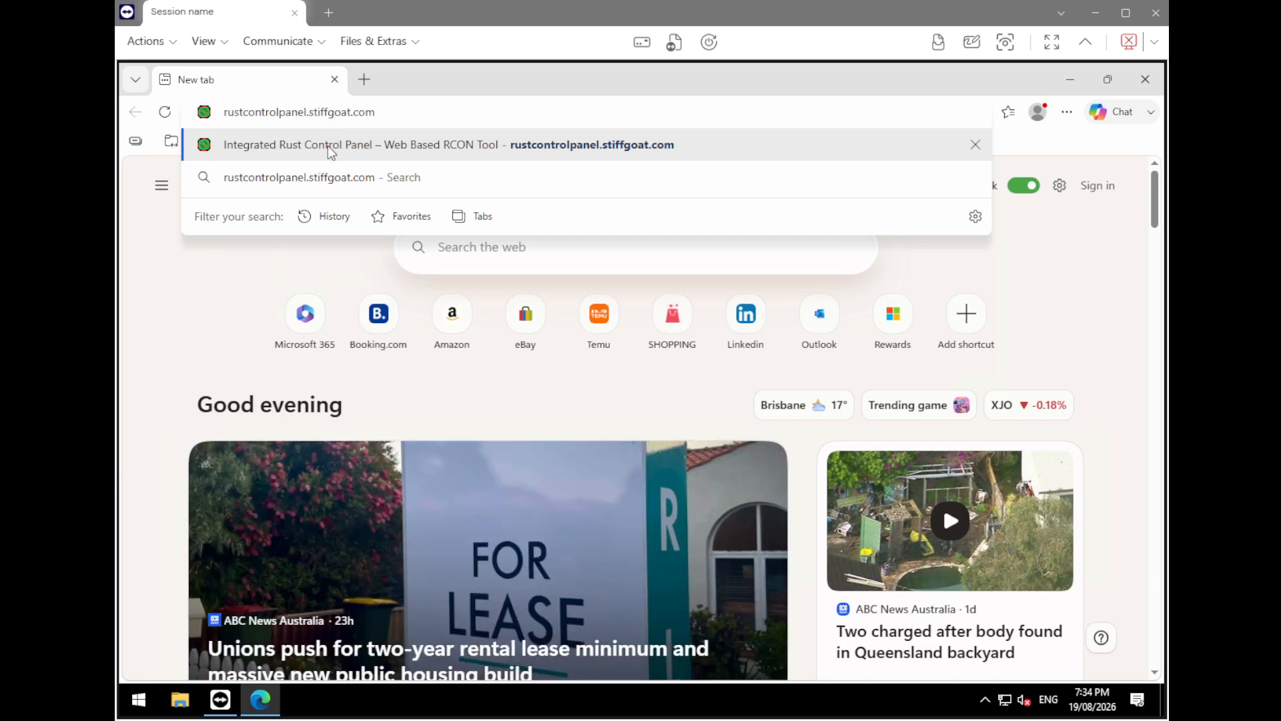
pyautogui.press('Return')
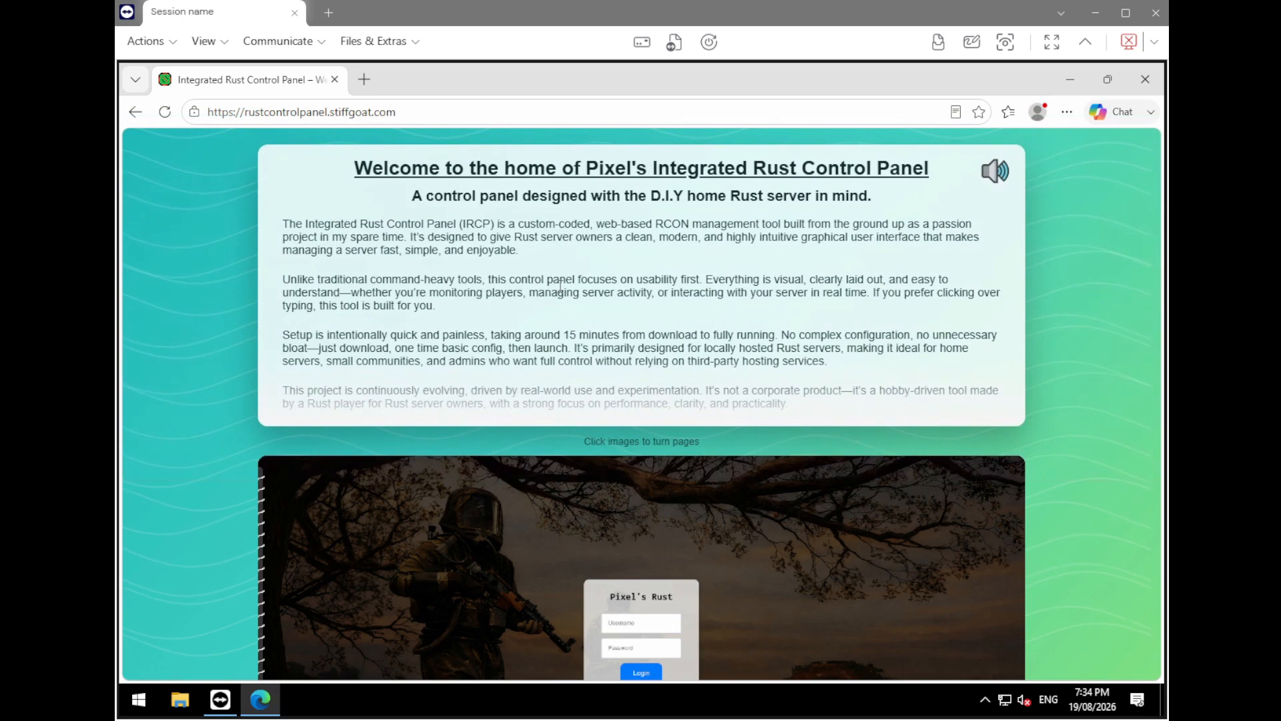
# Toggle the welcome page's sound, download the control panel archive offered below the feature list and close the browser.
pyautogui.scroll(-2, 1071, 404)
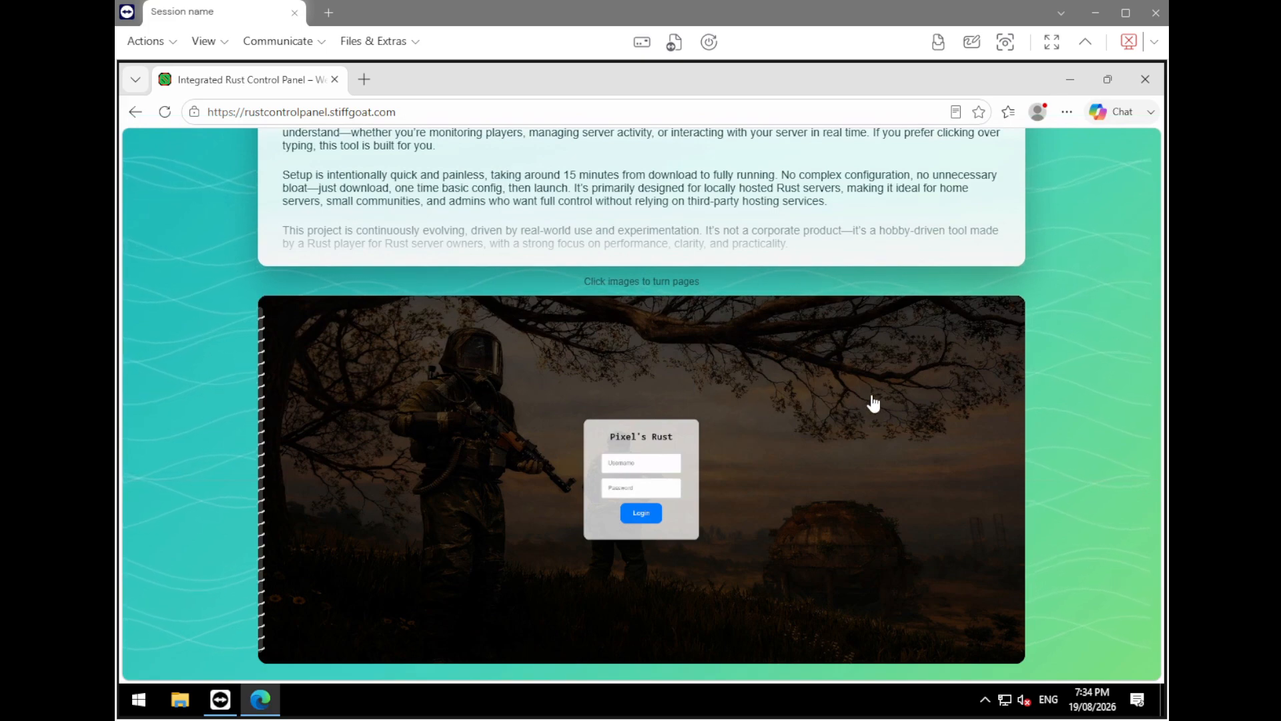
pyautogui.scroll(2, 873, 403)
pyautogui.click(995, 172)
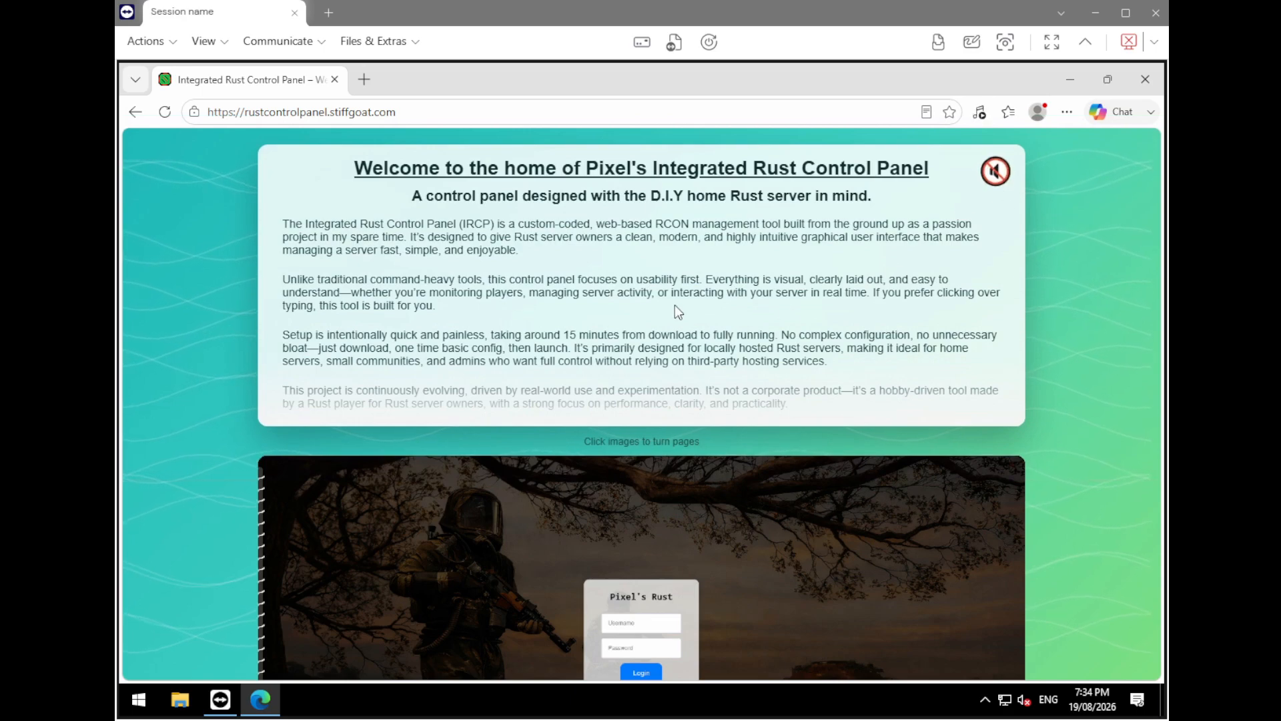
pyautogui.scroll(-5, 632, 293)
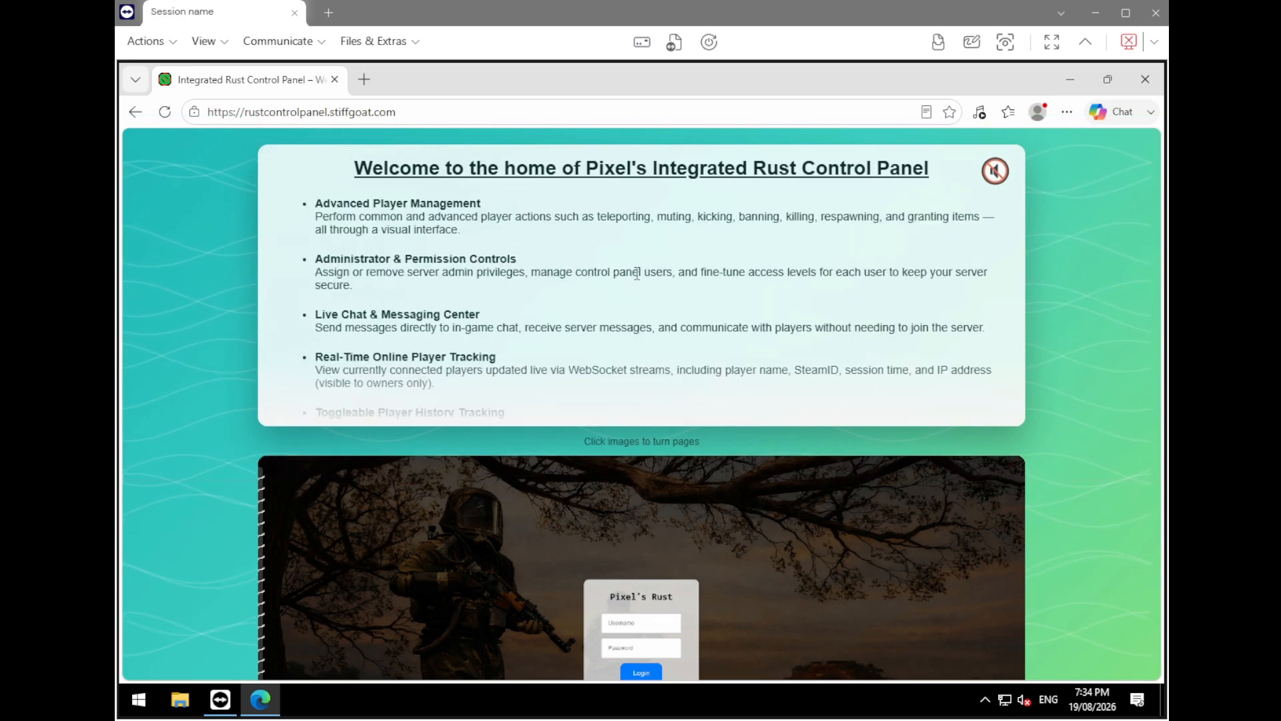
pyautogui.scroll(-10, 637, 273)
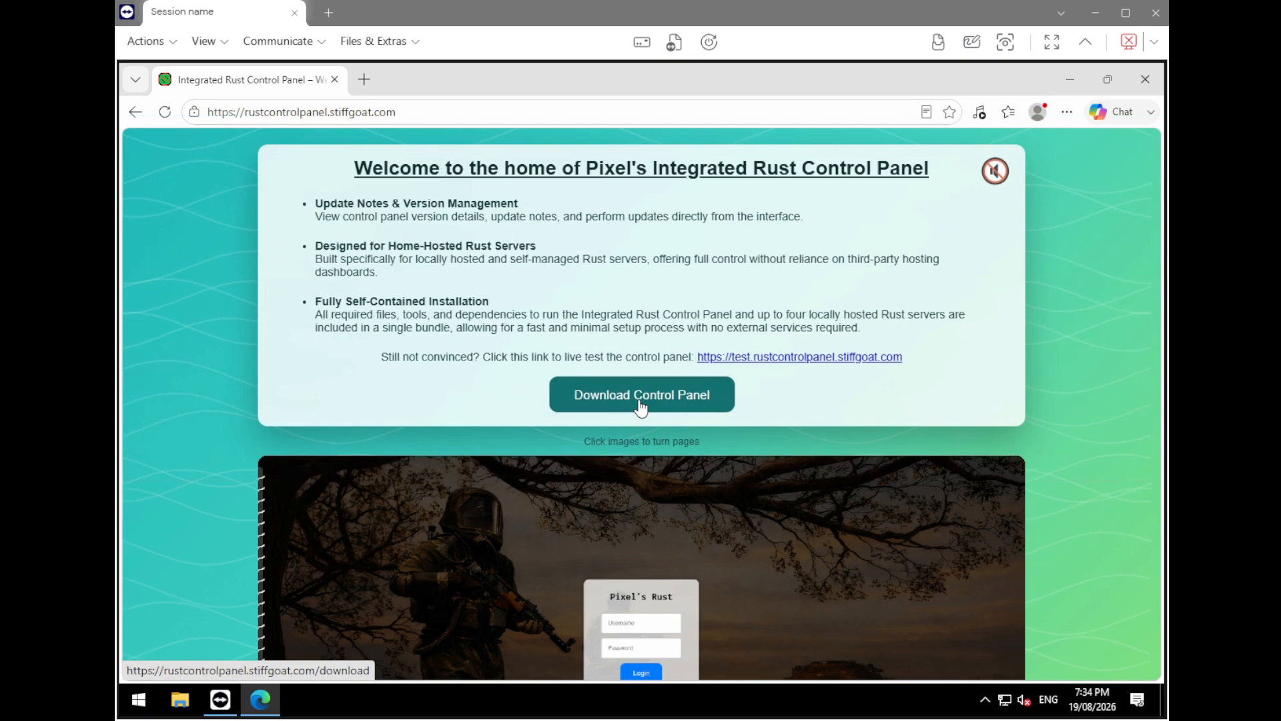
pyautogui.click(640, 403)
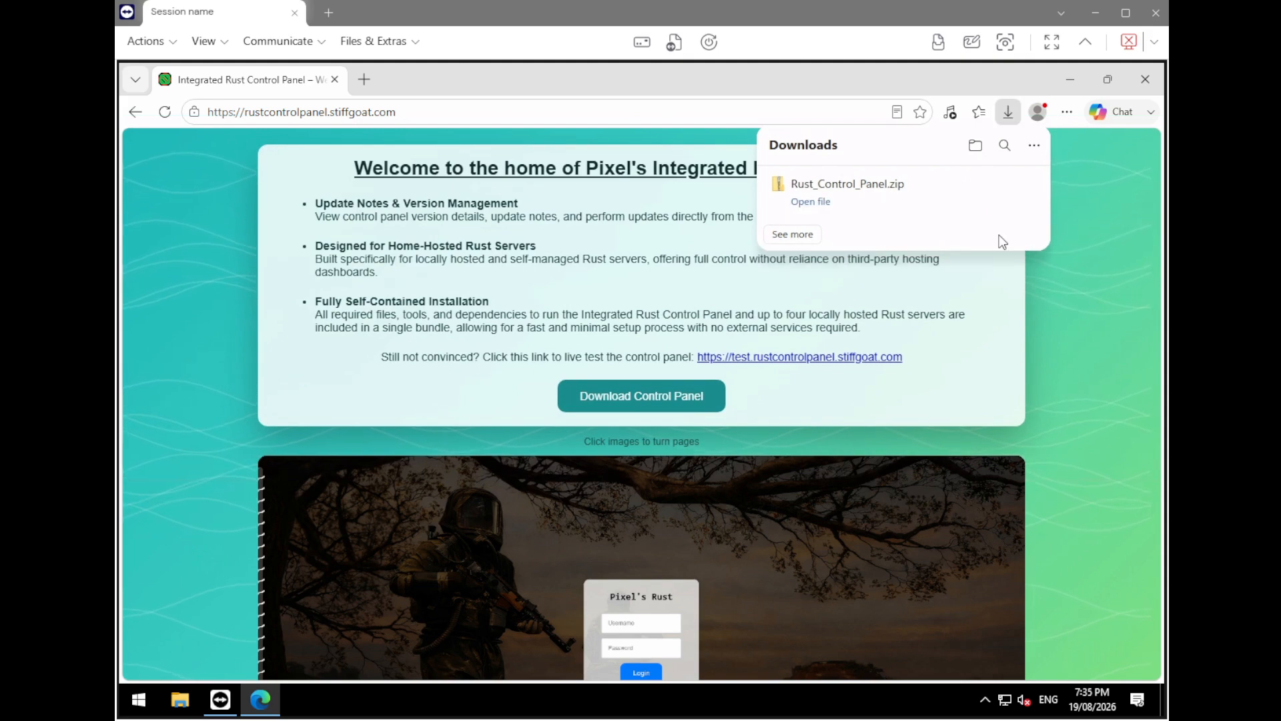
pyautogui.click(1144, 79)
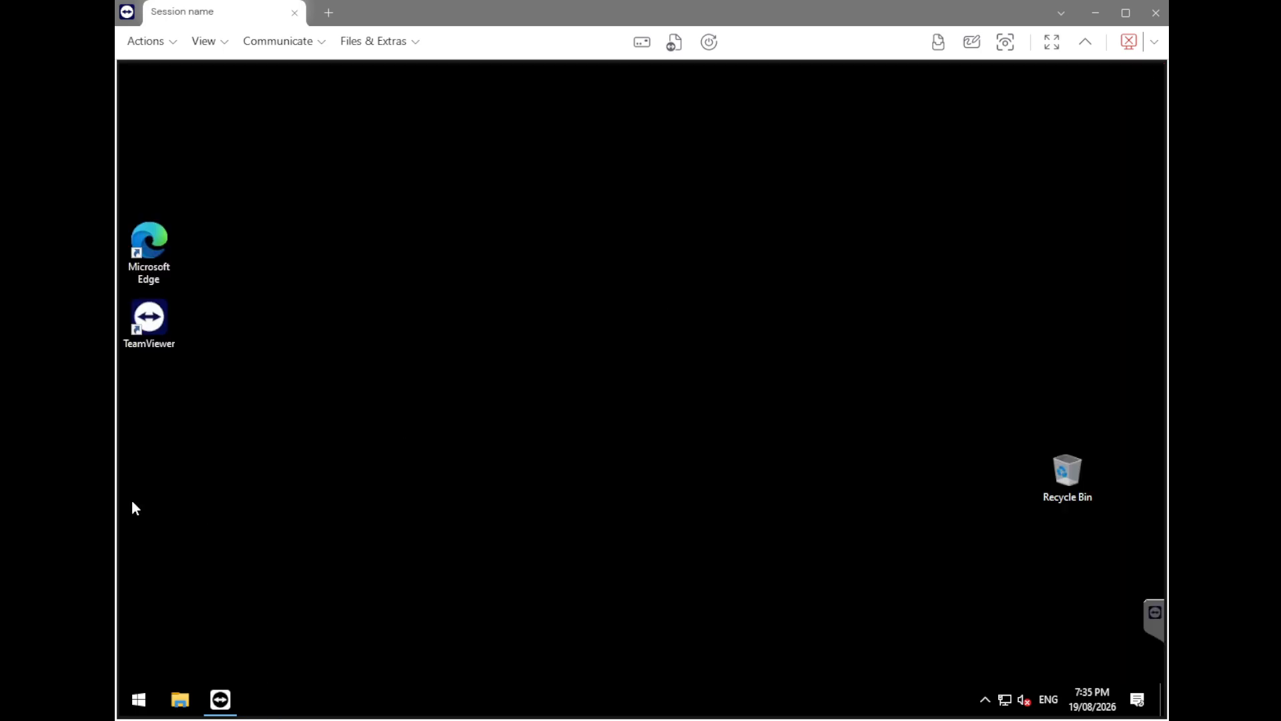
# Move Rust_Control_Panel.zip from the Downloads folder to the desktop below the TeamViewer shortcut and close the folder window.
pyautogui.click(180, 698)
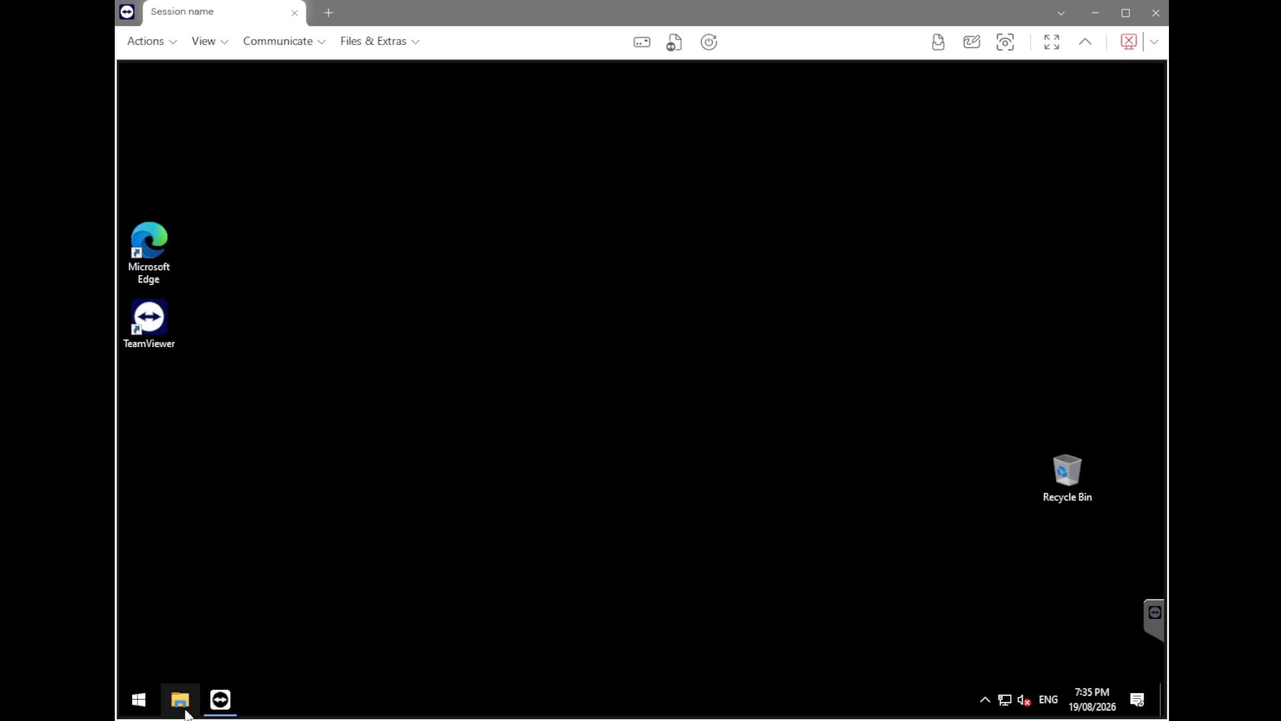
pyautogui.click(370, 236)
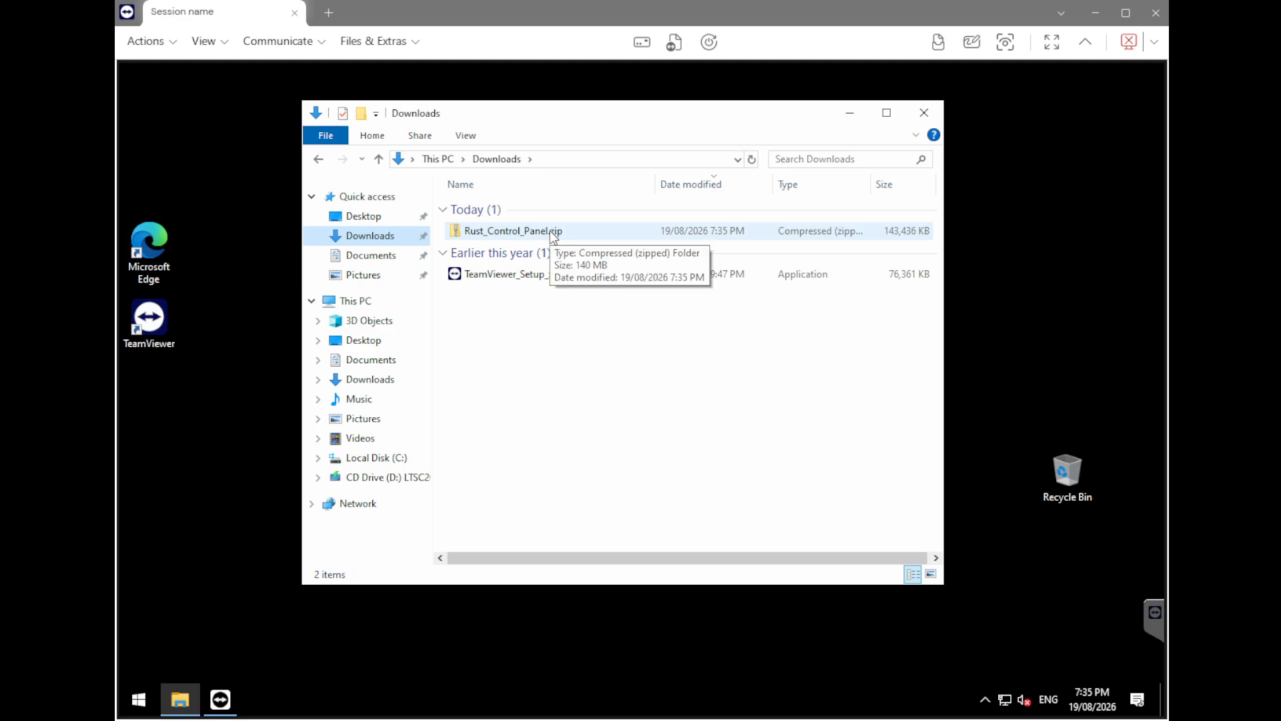
pyautogui.moveTo(553, 235); pyautogui.dragTo(159, 413)
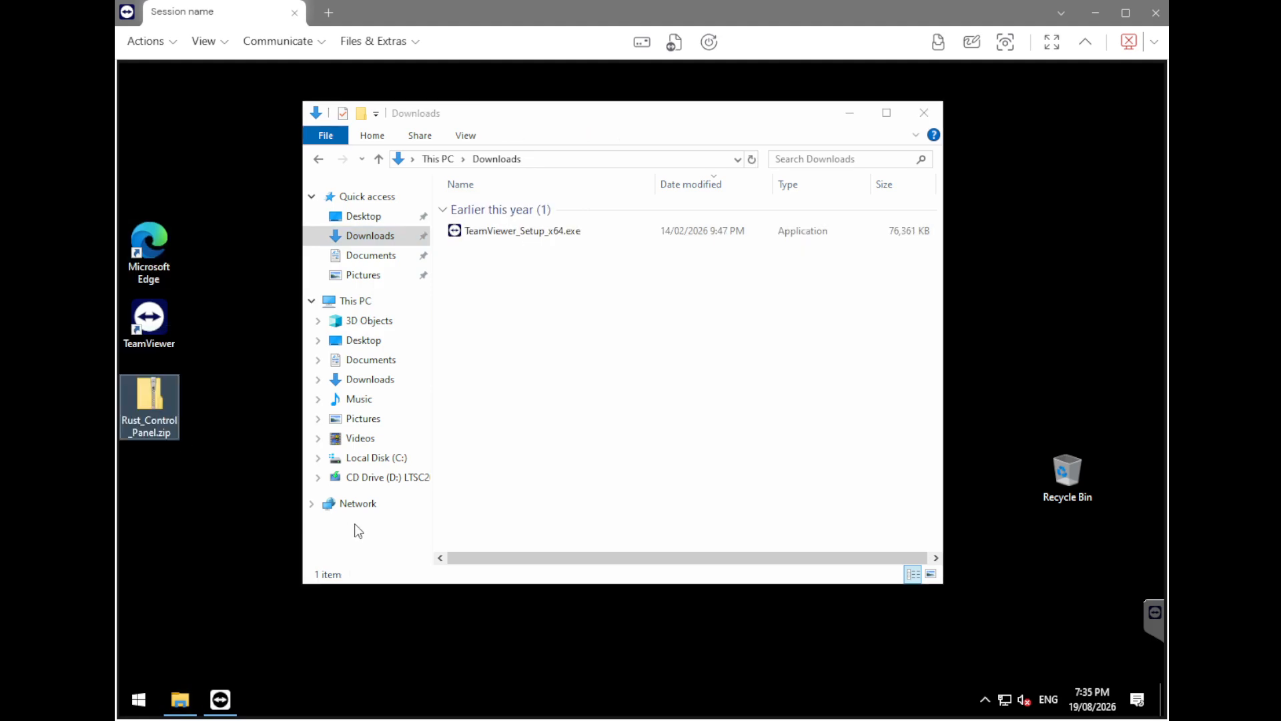
pyautogui.click(925, 113)
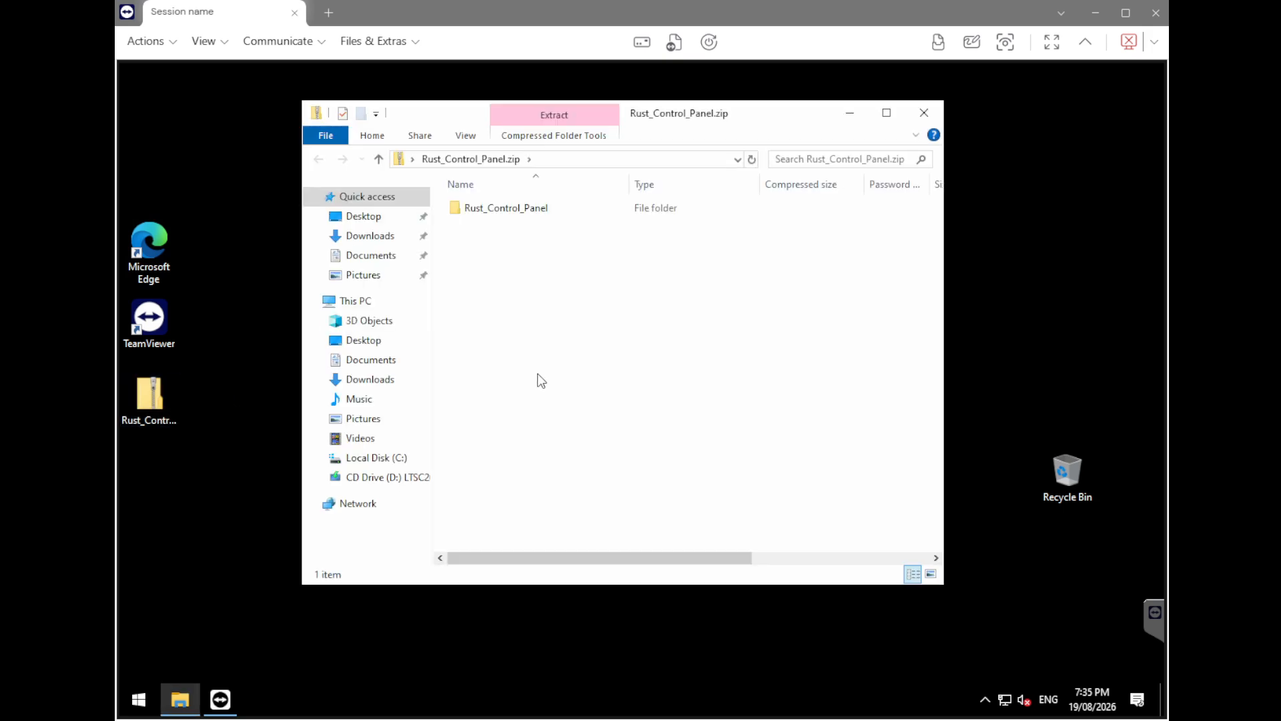
# Extract the Rust_Control_Panel folder from the zip archive onto the desktop and close the archive window.
pyautogui.click(536, 217)
pyautogui.moveTo(531, 211); pyautogui.dragTo(214, 395)
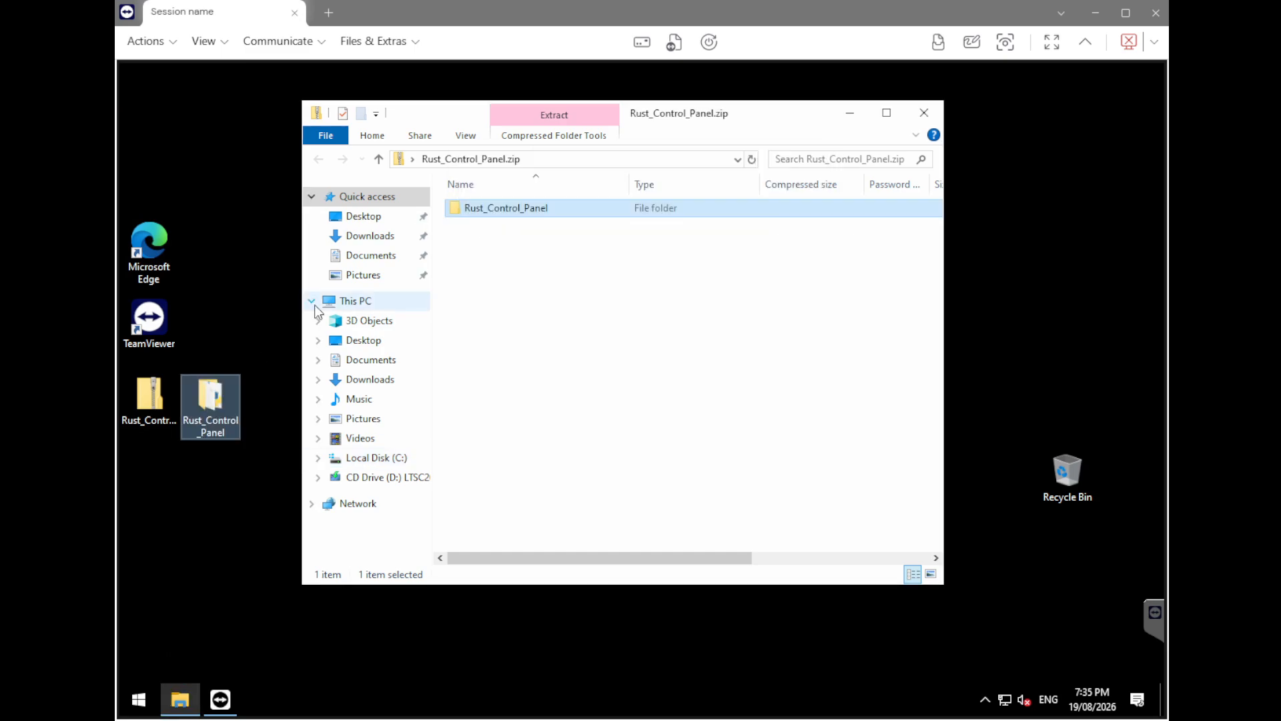
pyautogui.click(925, 113)
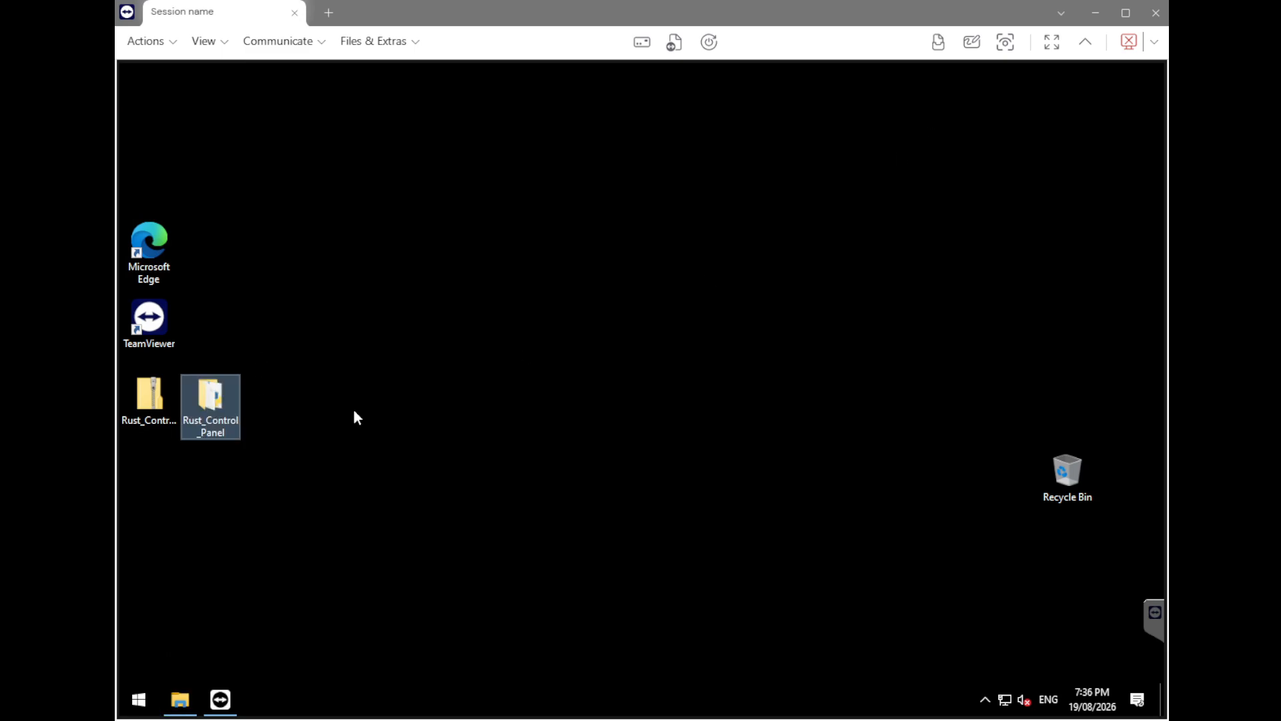
# Permanently delete Rust_Control_Panel.zip from the desktop.
pyautogui.click(140, 409)
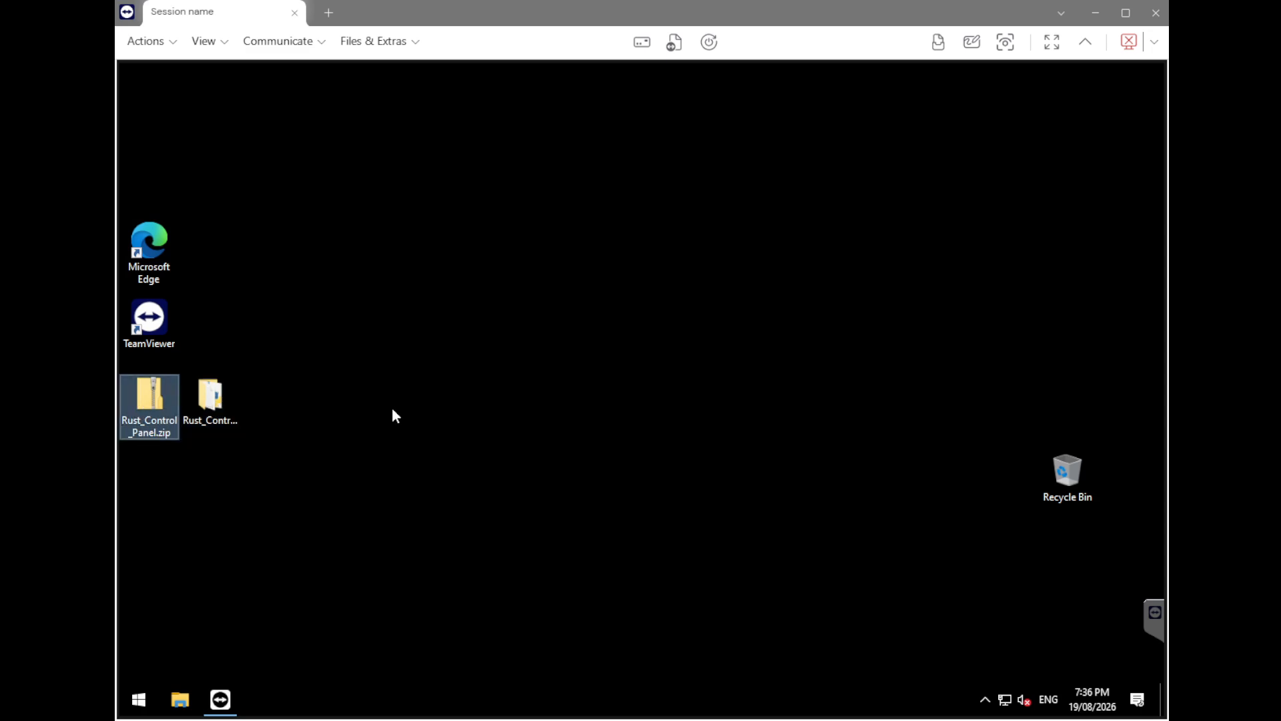
pyautogui.hotkey('shift', 'Delete')
pyautogui.press('Return')
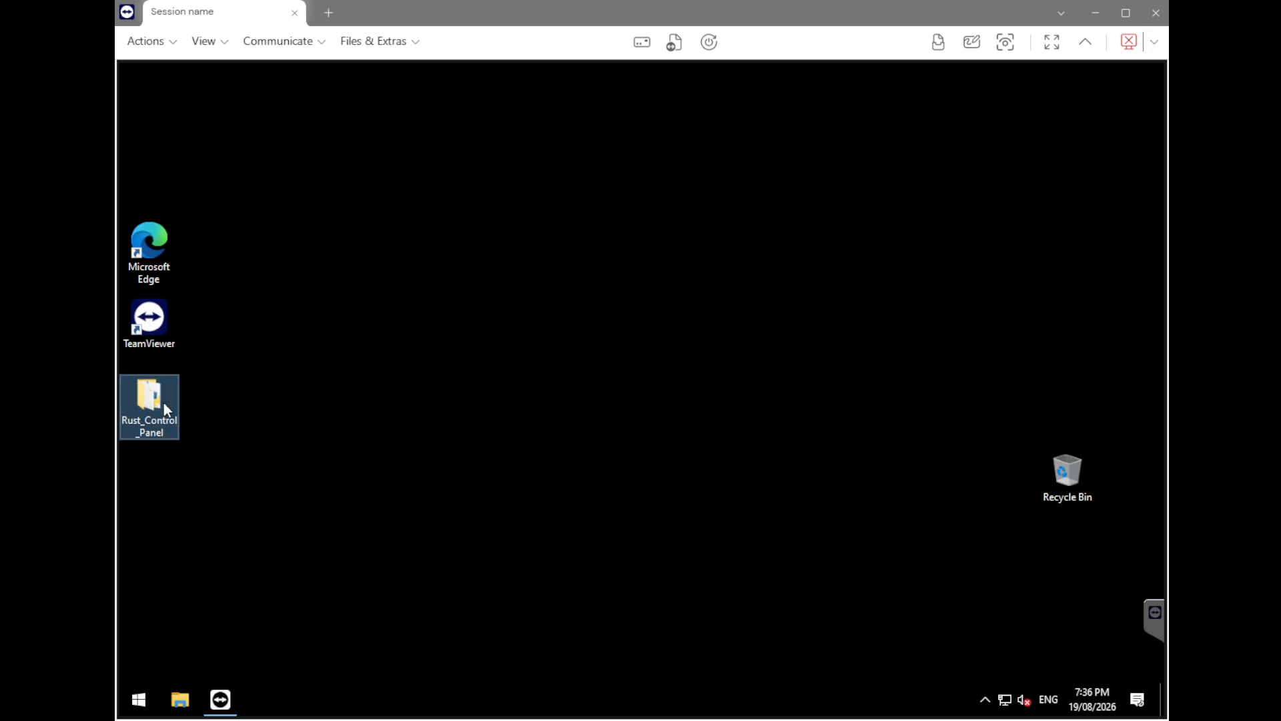
pyautogui.click(659, 464)
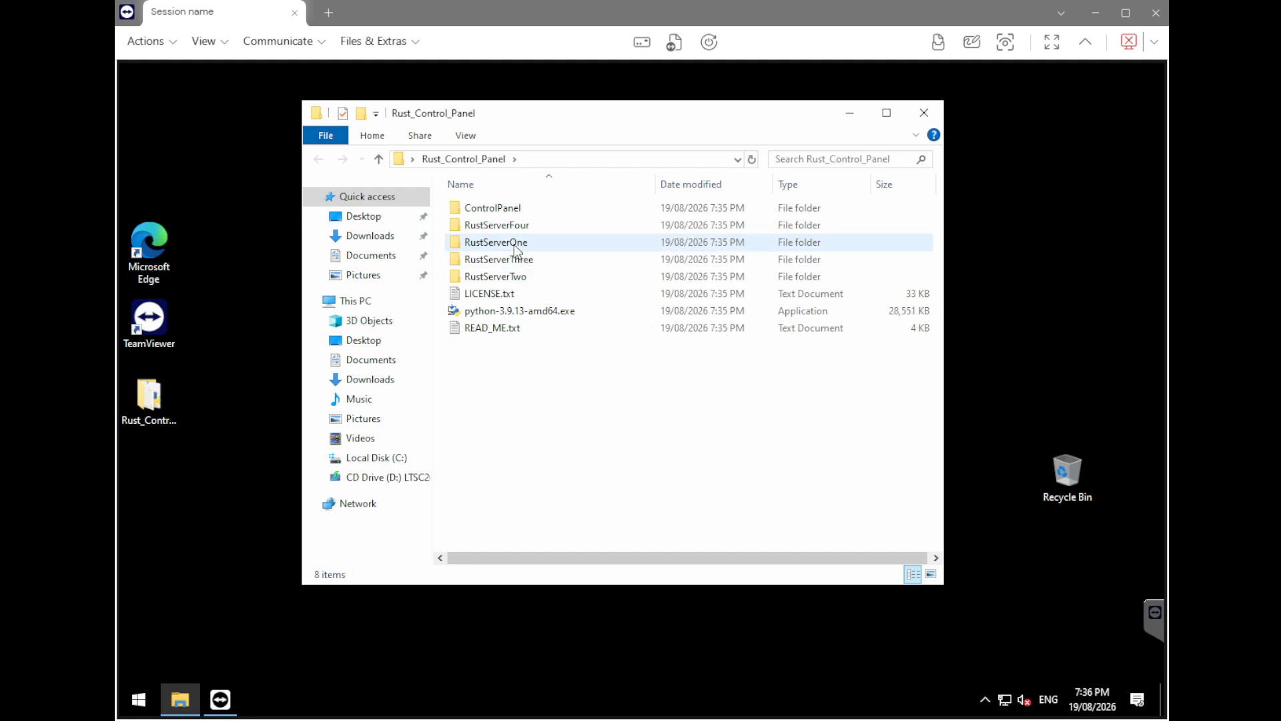
# Run python-3.9.13-amd64.exe from the Rust_Control_Panel folder, enable Add Python 3.9 to PATH and continue a customized installation with all optional features.
pyautogui.doubleClick(555, 313)
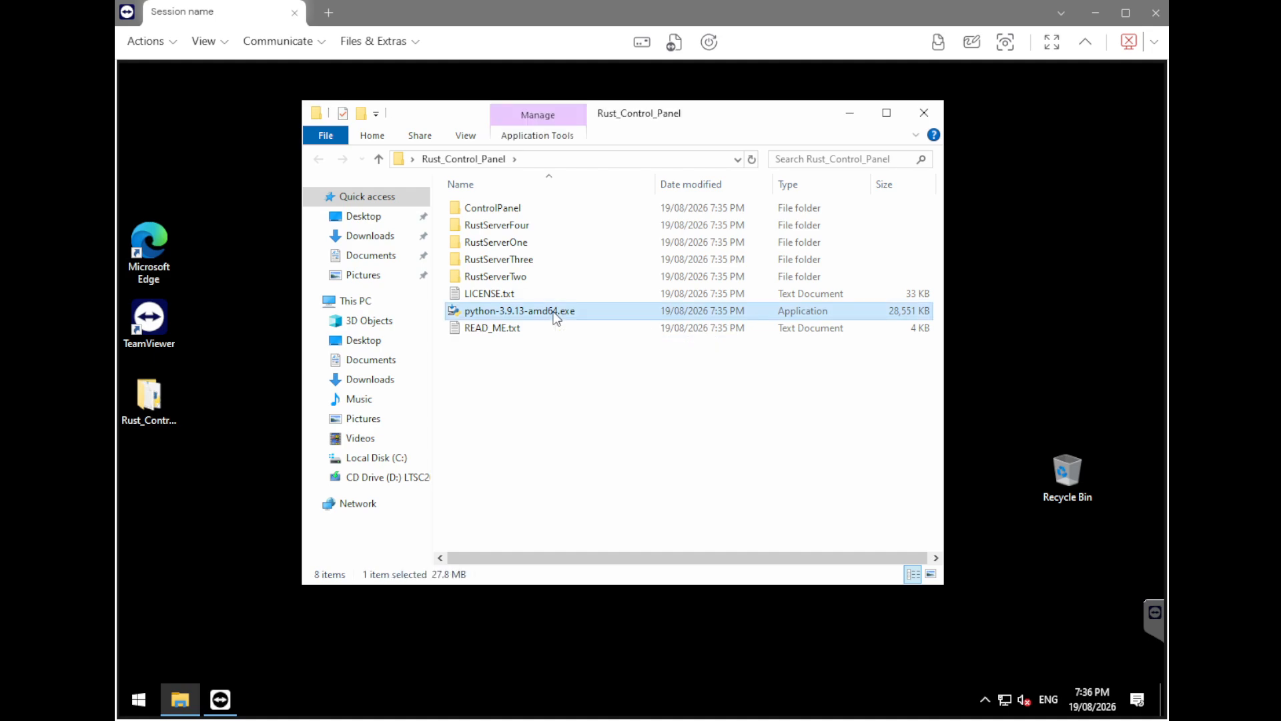
pyautogui.click(847, 118)
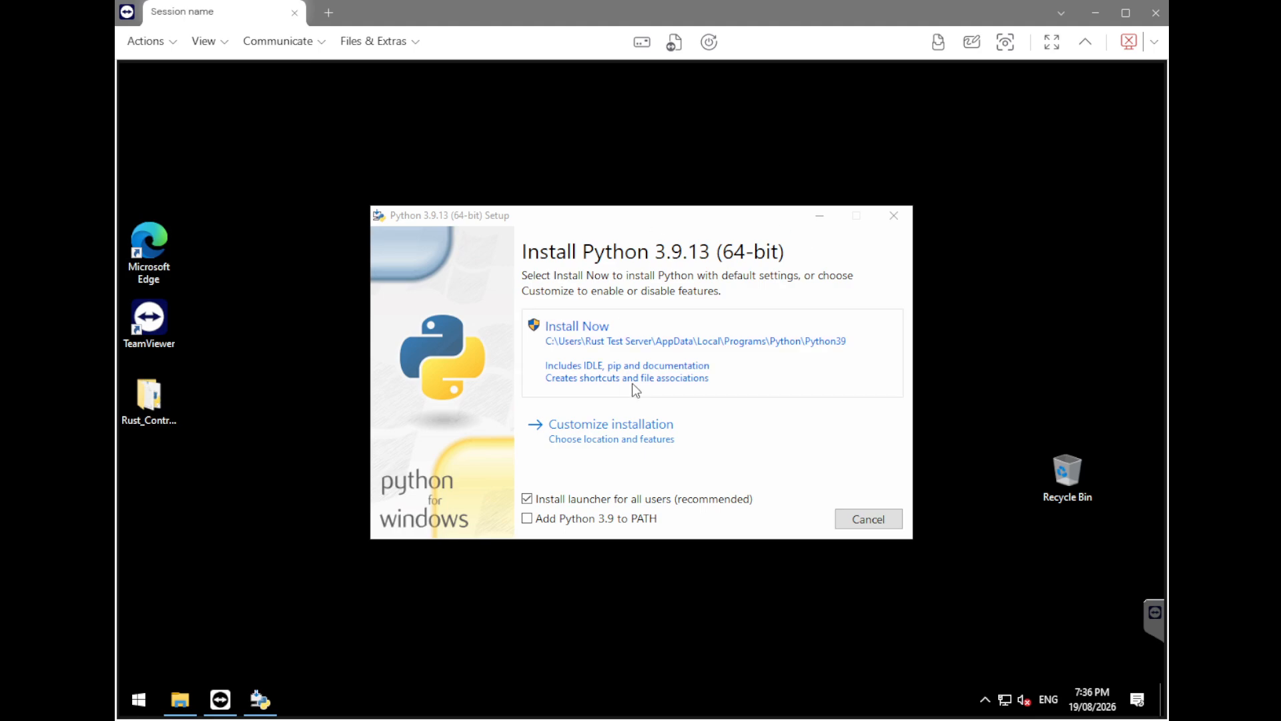
pyautogui.click(589, 523)
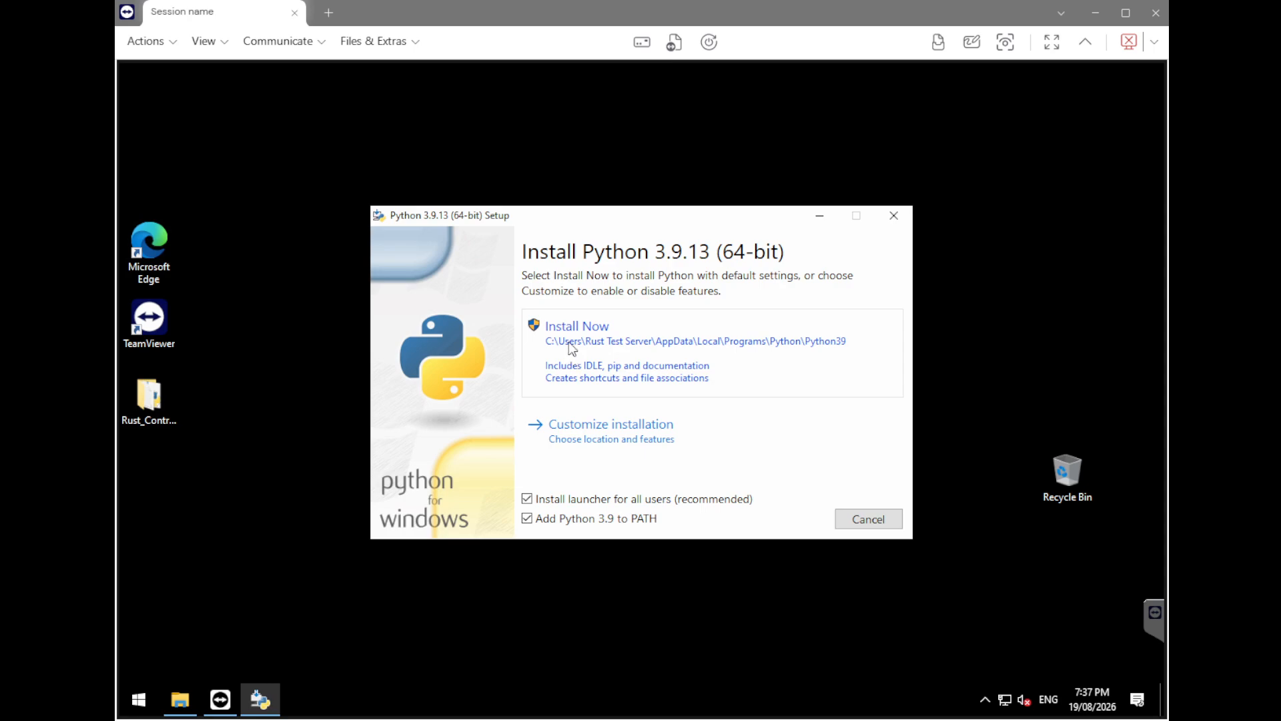
pyautogui.click(626, 437)
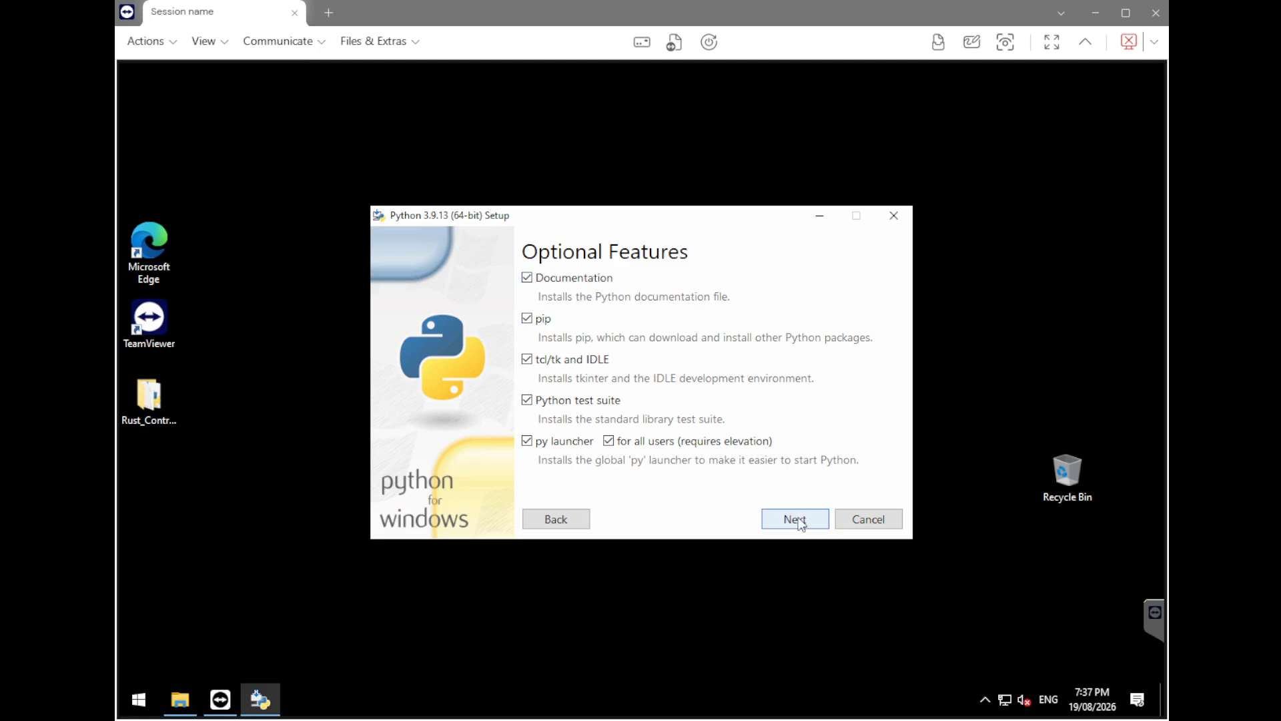
pyautogui.click(827, 519)
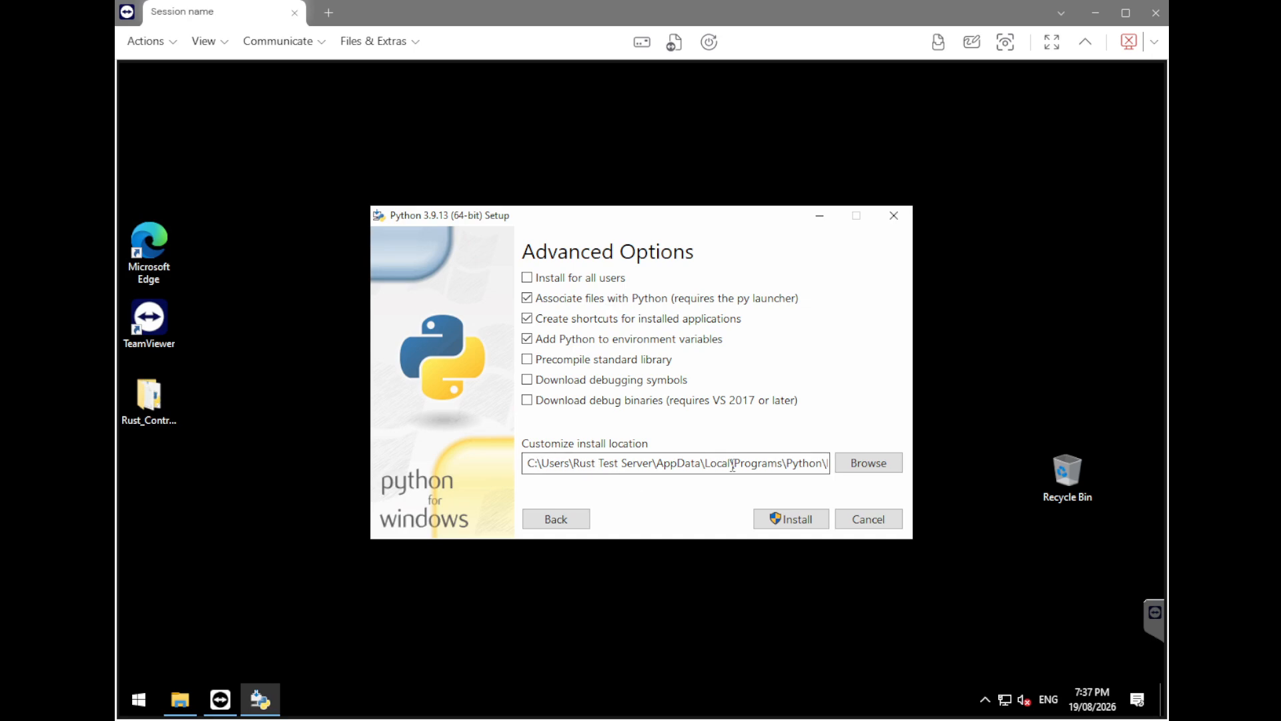
# Install Python for all users in C:\Program Files\Python39, allow the installer to make changes and close the setup.
pyautogui.click(527, 278)
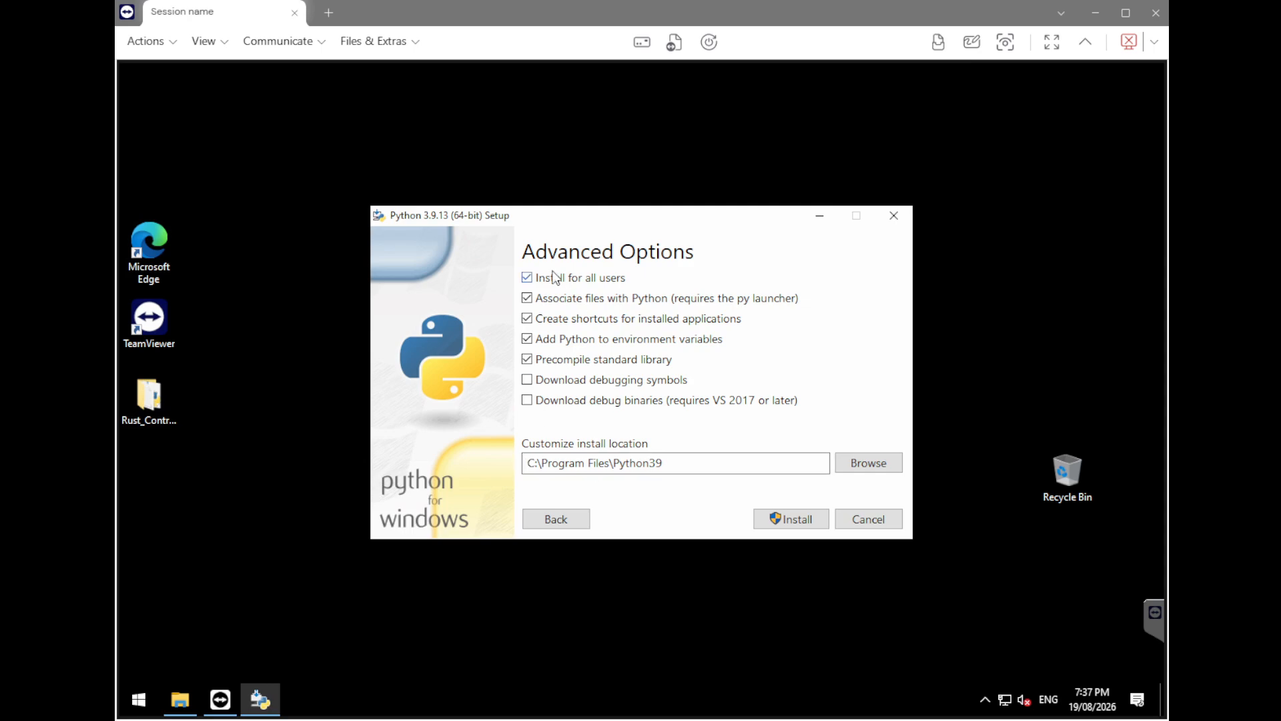
pyautogui.click(526, 278)
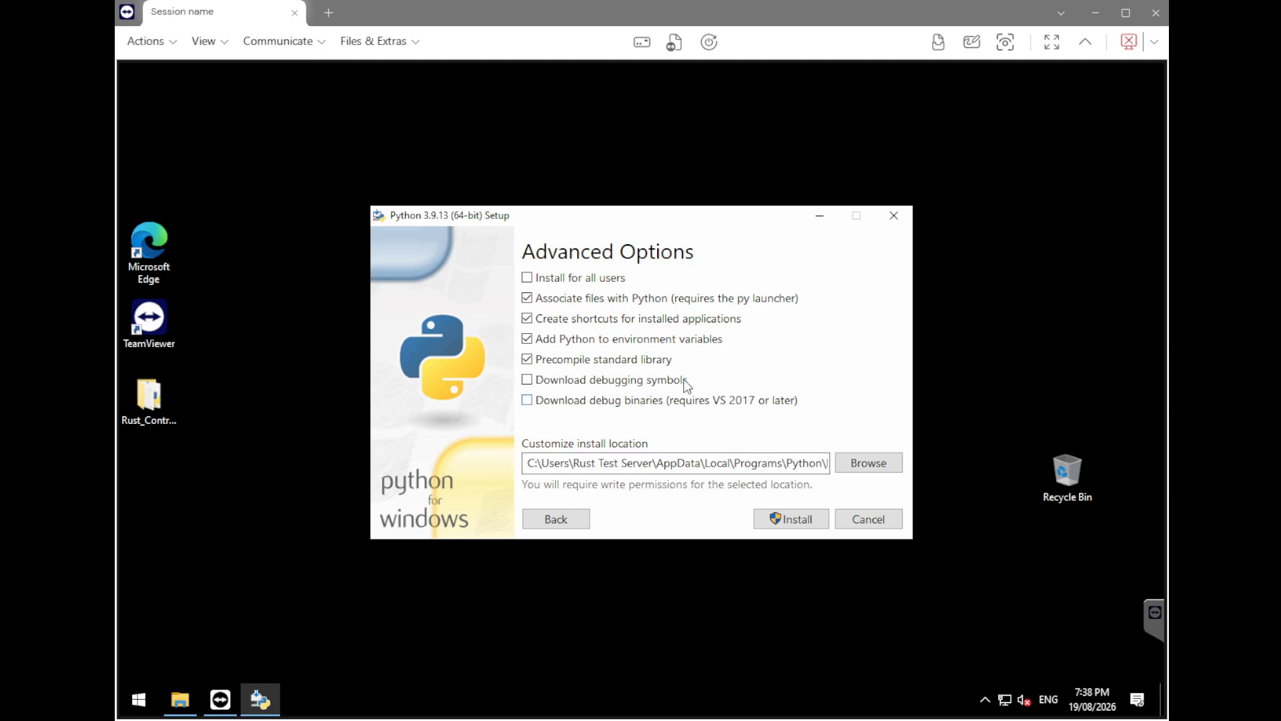
pyautogui.click(529, 282)
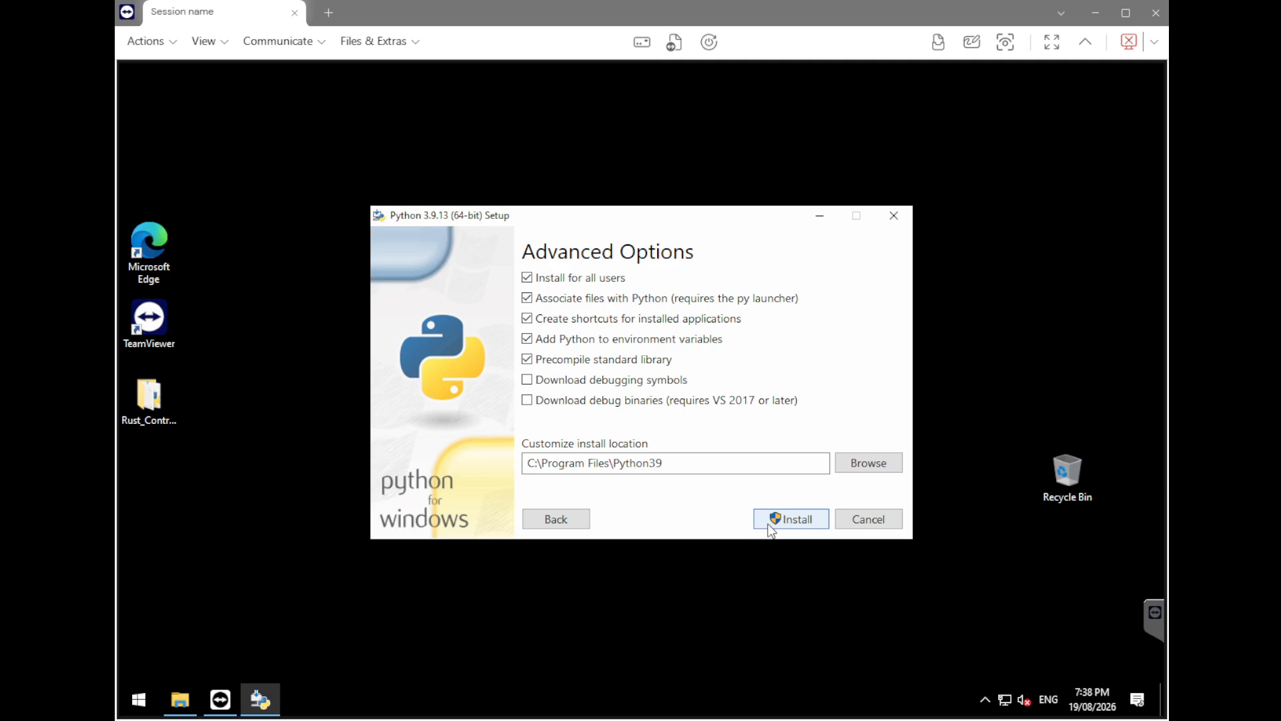
pyautogui.click(789, 523)
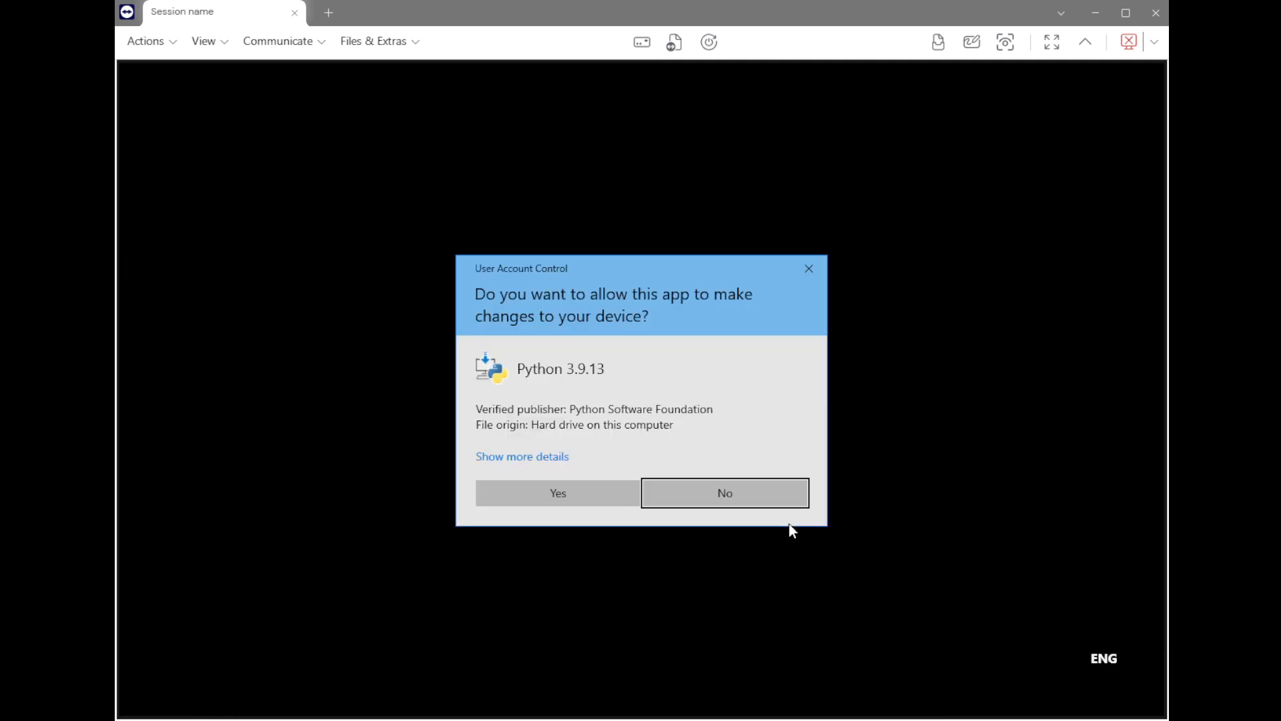
pyautogui.click(575, 488)
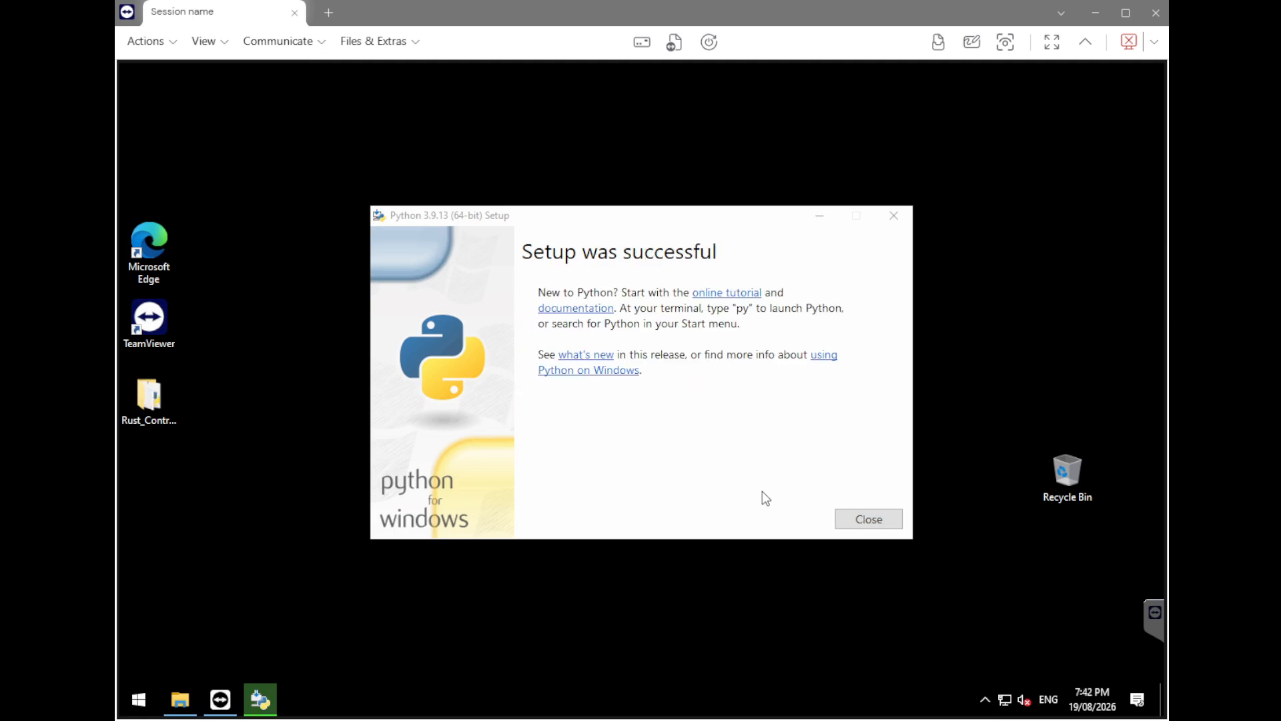
pyautogui.click(876, 520)
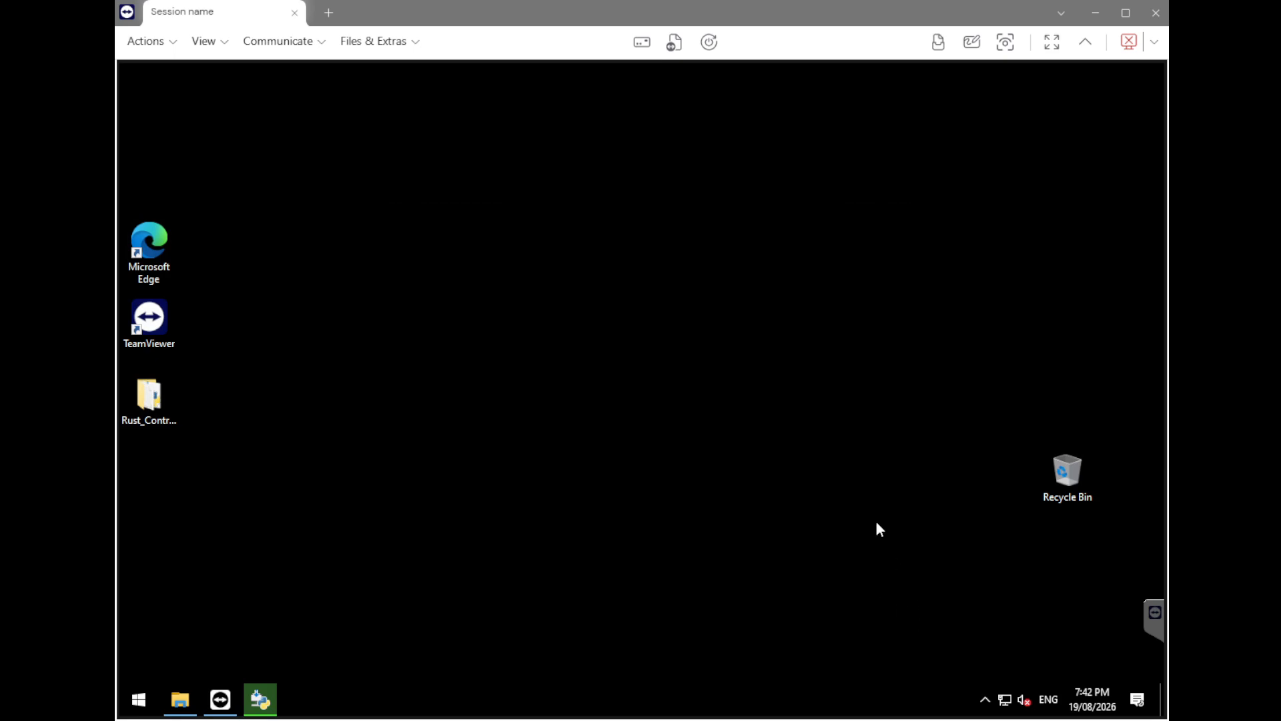
# Bring back the Rust_Control_Panel folder window, reposition it and select the RustServerOne folder.
pyautogui.click(179, 704)
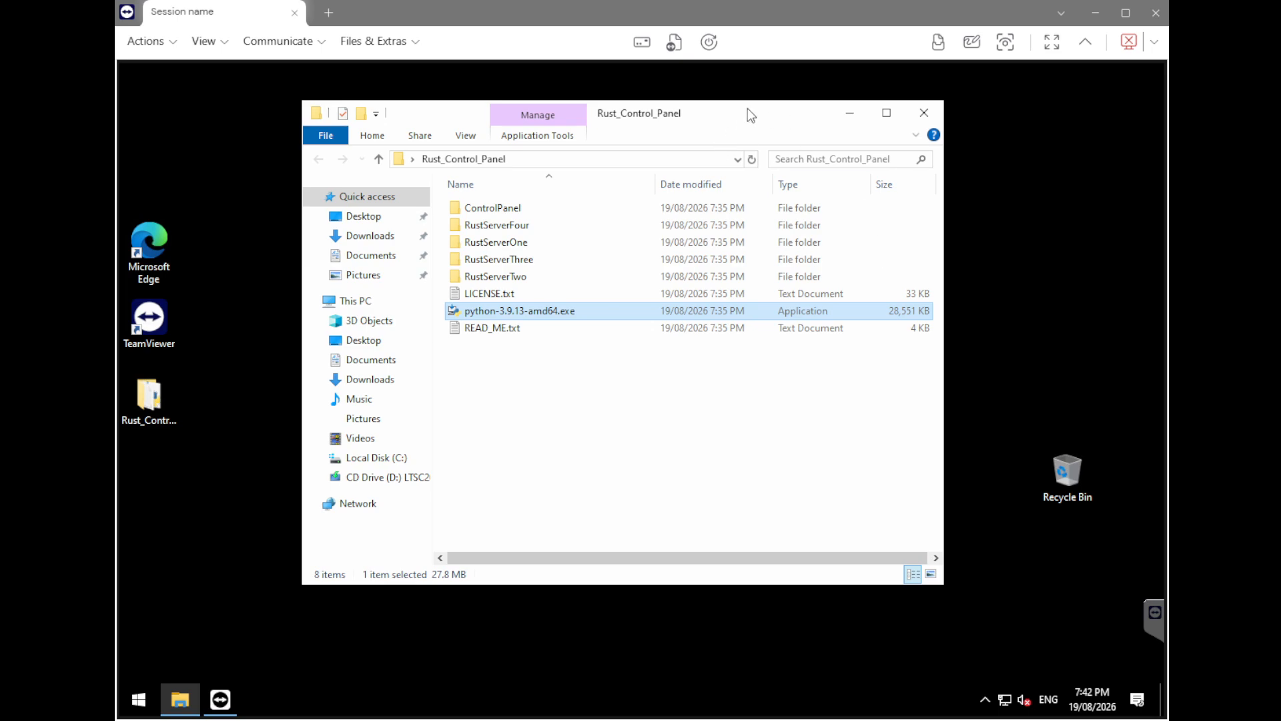
pyautogui.moveTo(747, 108); pyautogui.dragTo(800, 131)
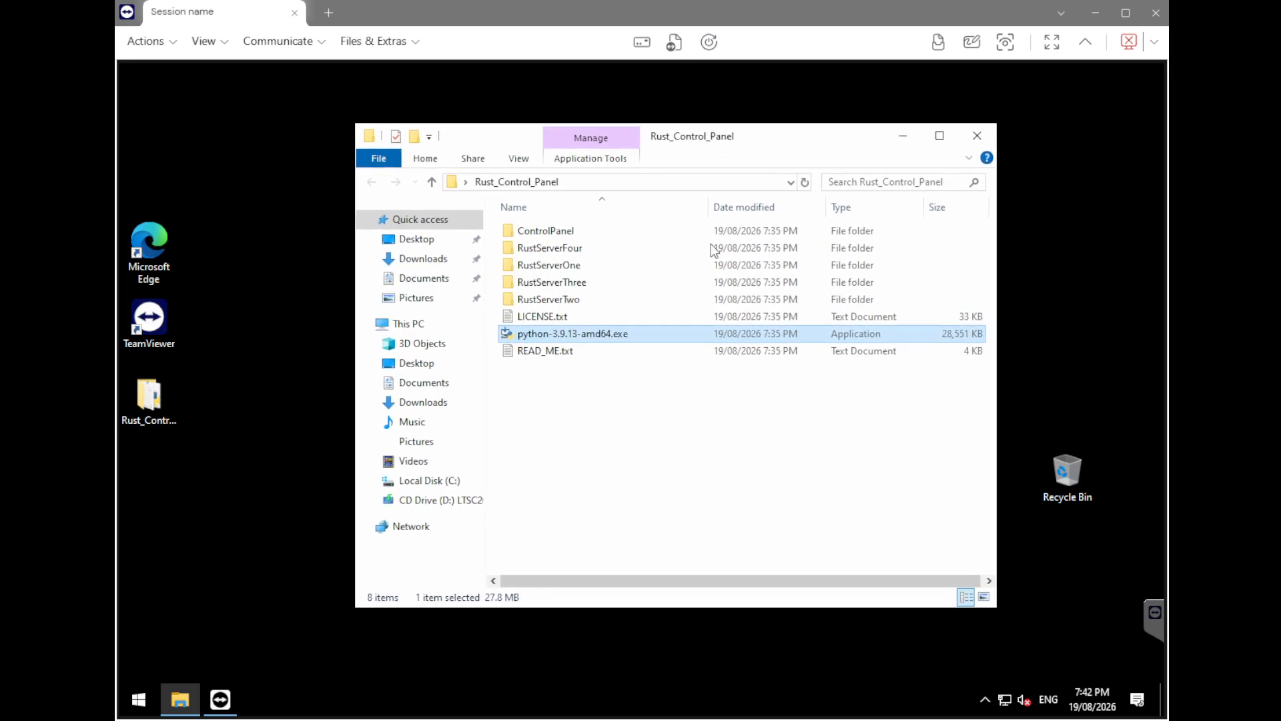
pyautogui.click(579, 266)
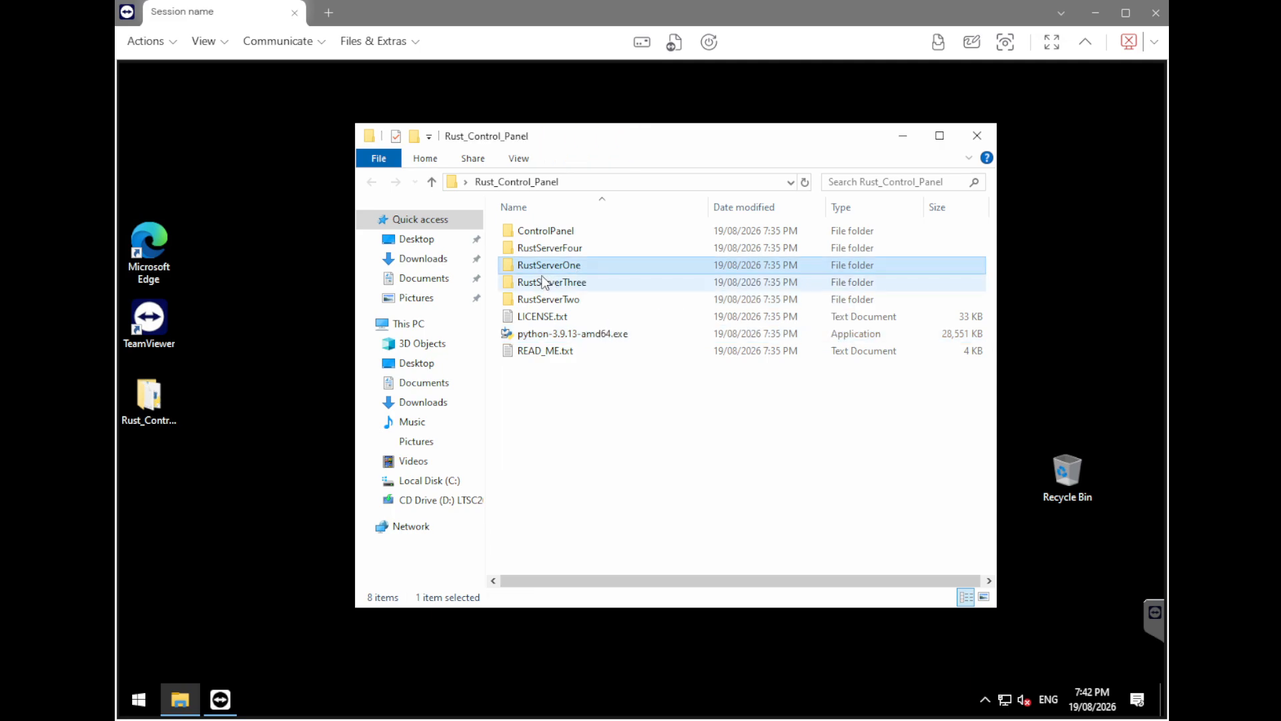
# Run Install RustServicesOne.exe from the RustServerOne folder despite the SmartScreen block and allow it to make changes.
pyautogui.doubleClick(578, 274)
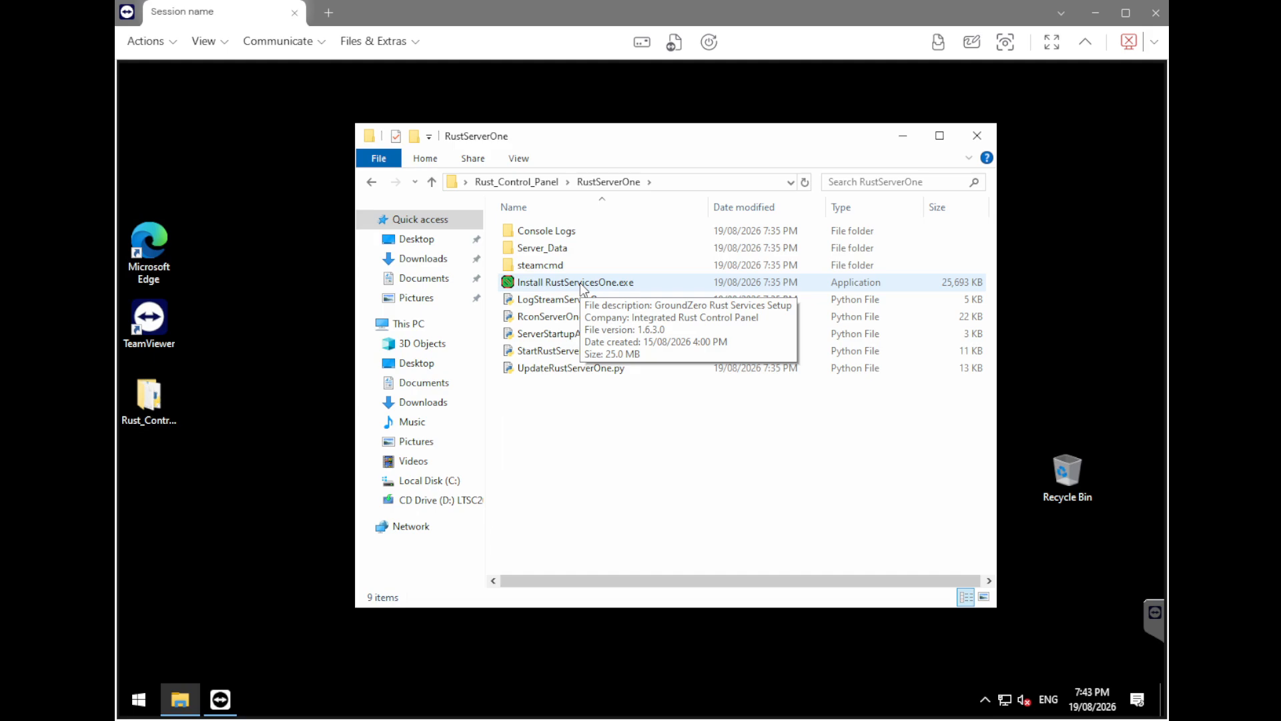
pyautogui.doubleClick(579, 282)
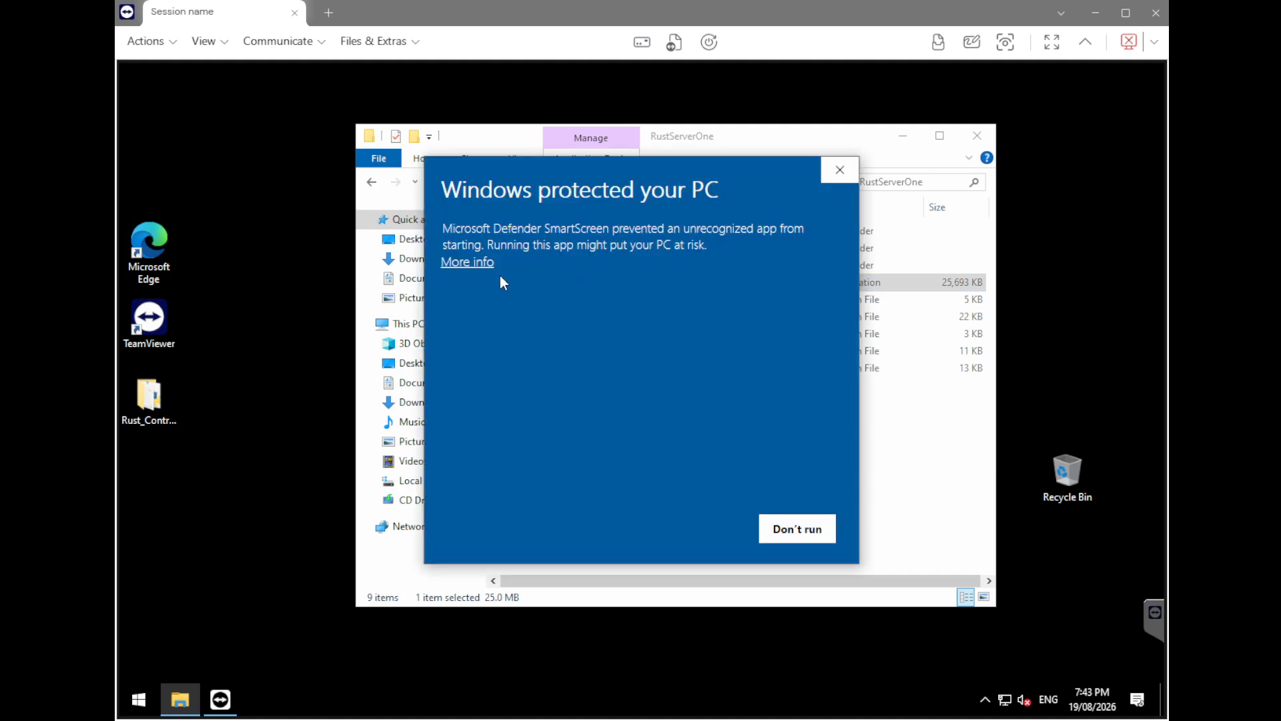
pyautogui.click(475, 263)
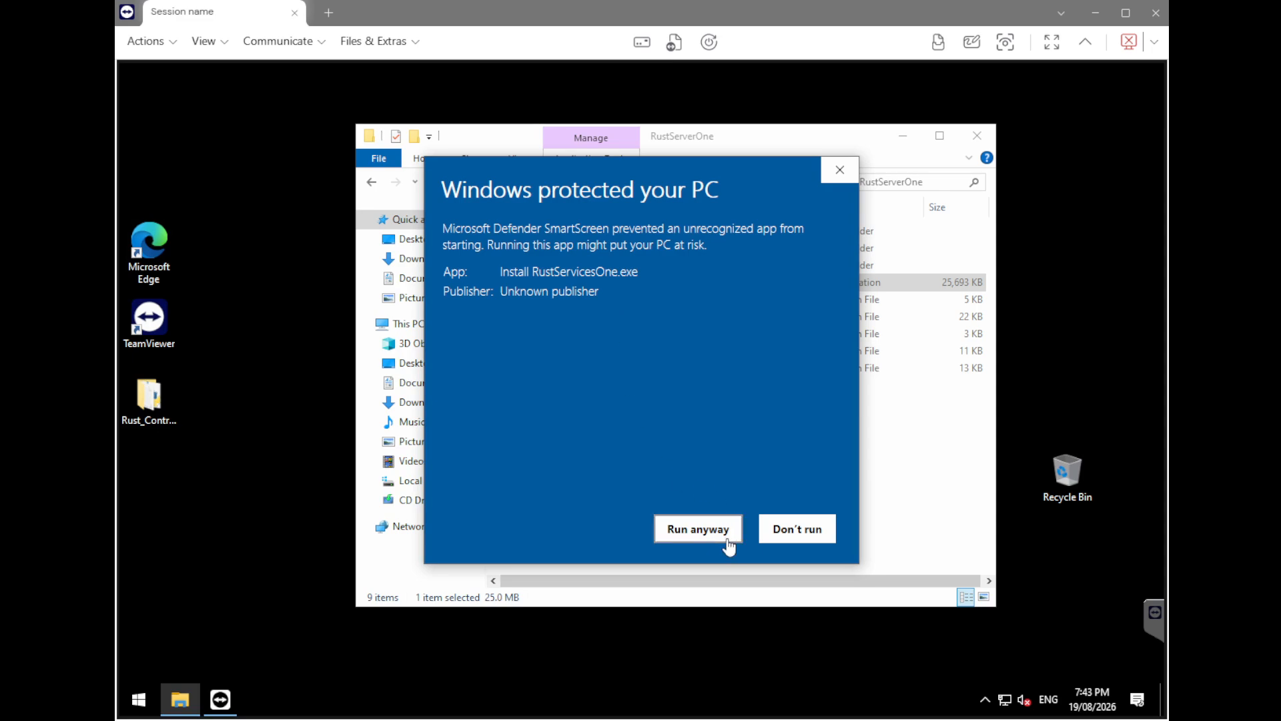
pyautogui.click(708, 533)
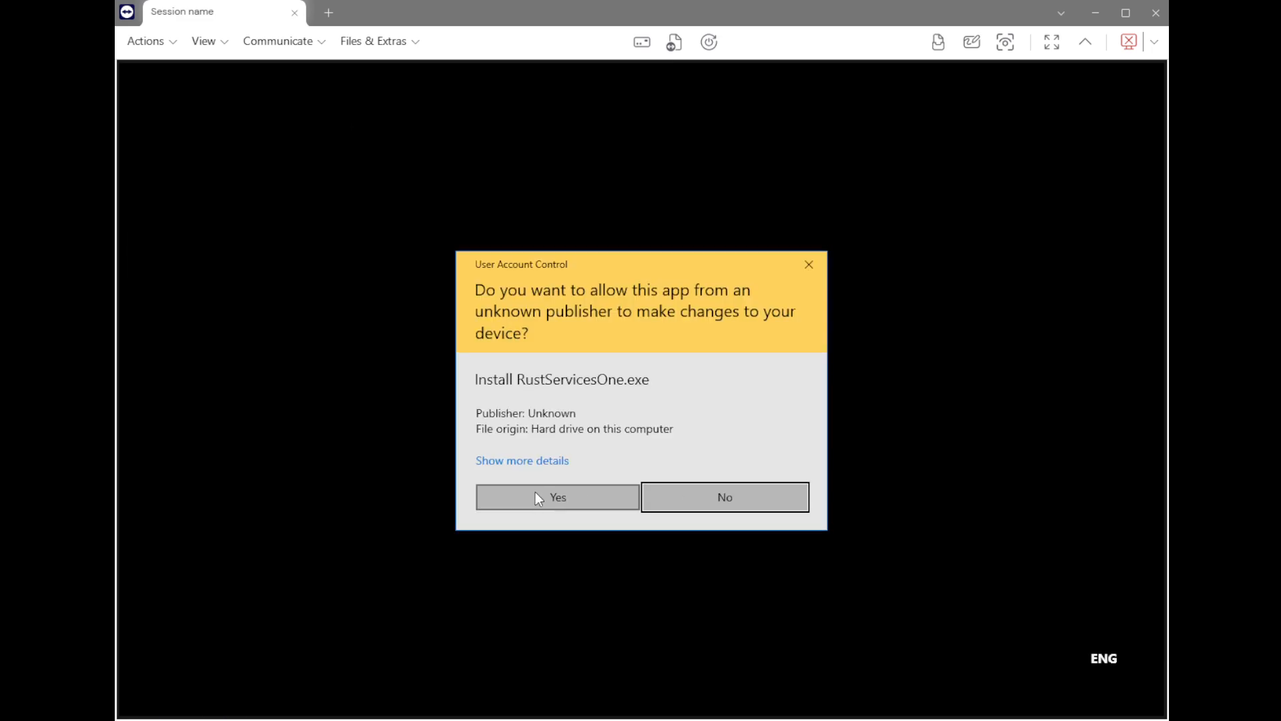
pyautogui.click(542, 499)
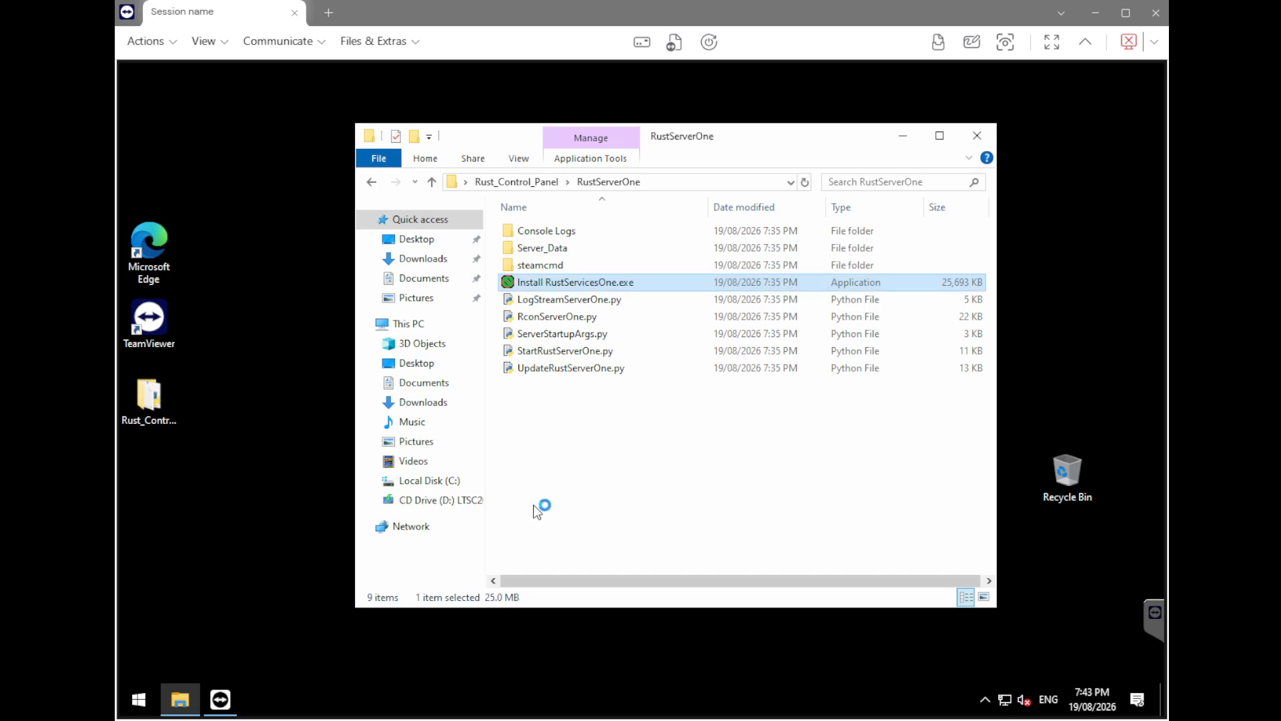
# Bring up the GroundZero Rust Services setup, install the services and finish the wizard.
pyautogui.moveTo(260, 701)
pyautogui.click(260, 700)
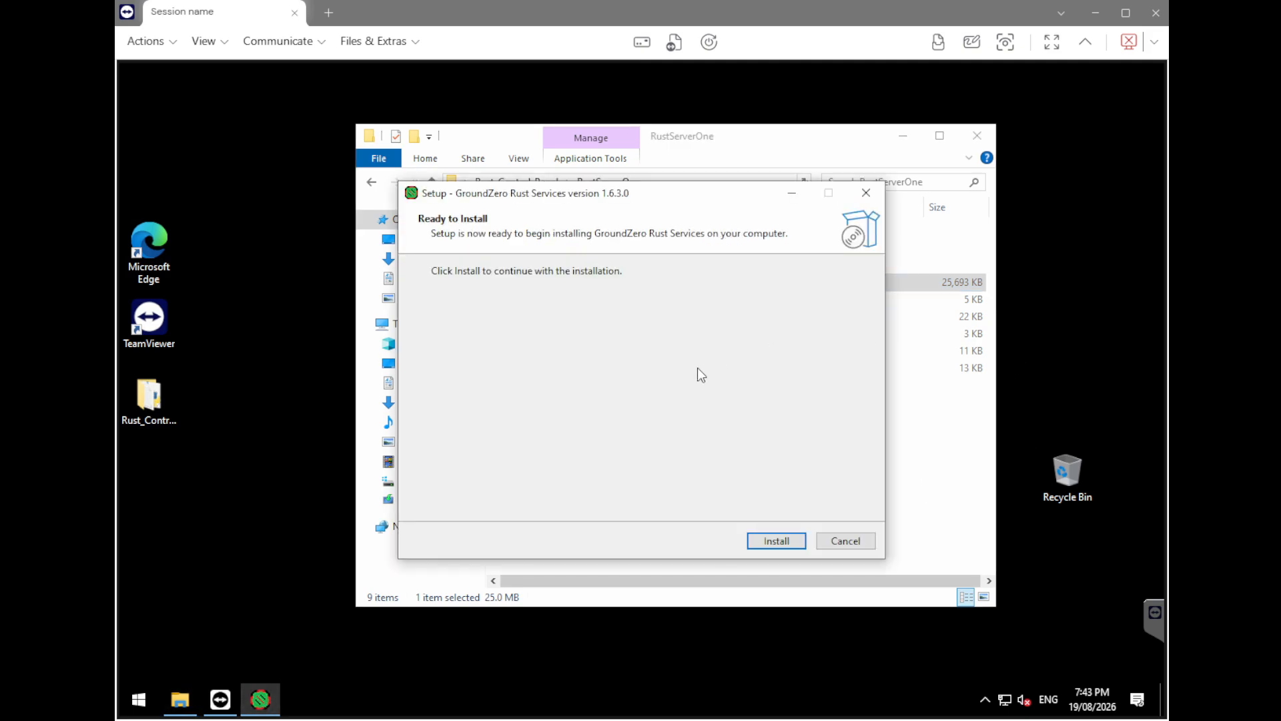
pyautogui.click(792, 542)
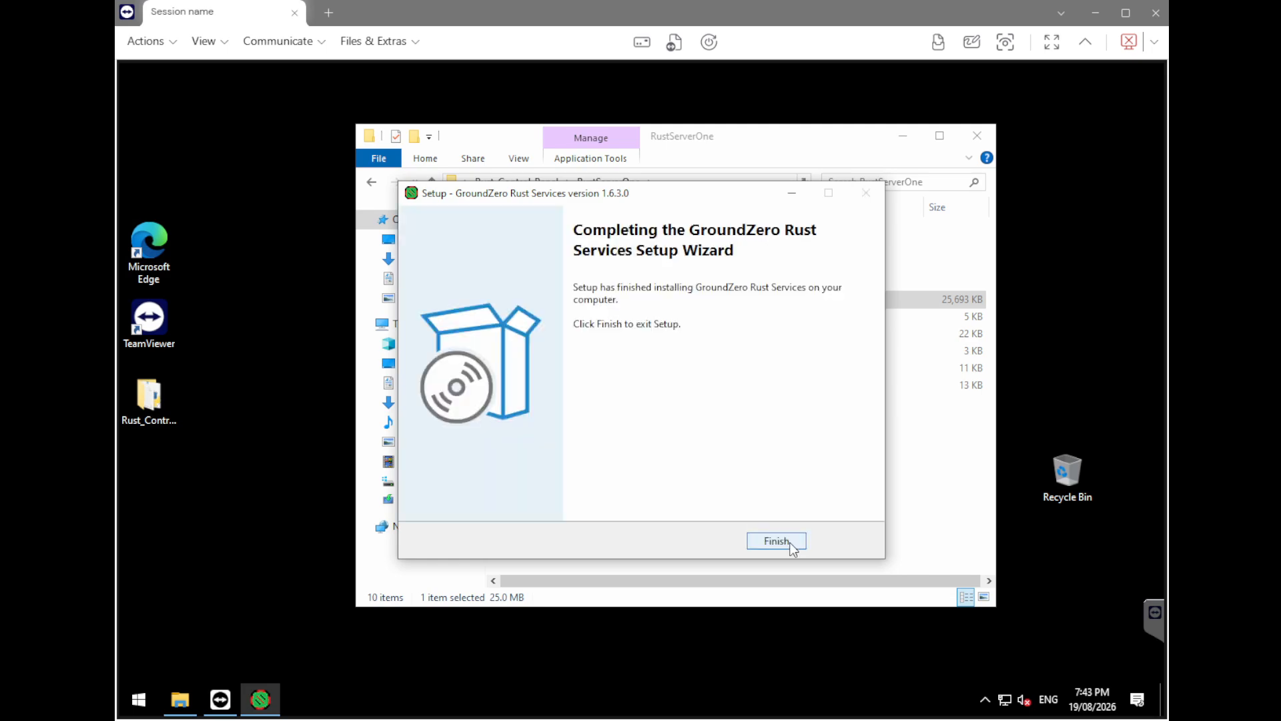
pyautogui.click(782, 542)
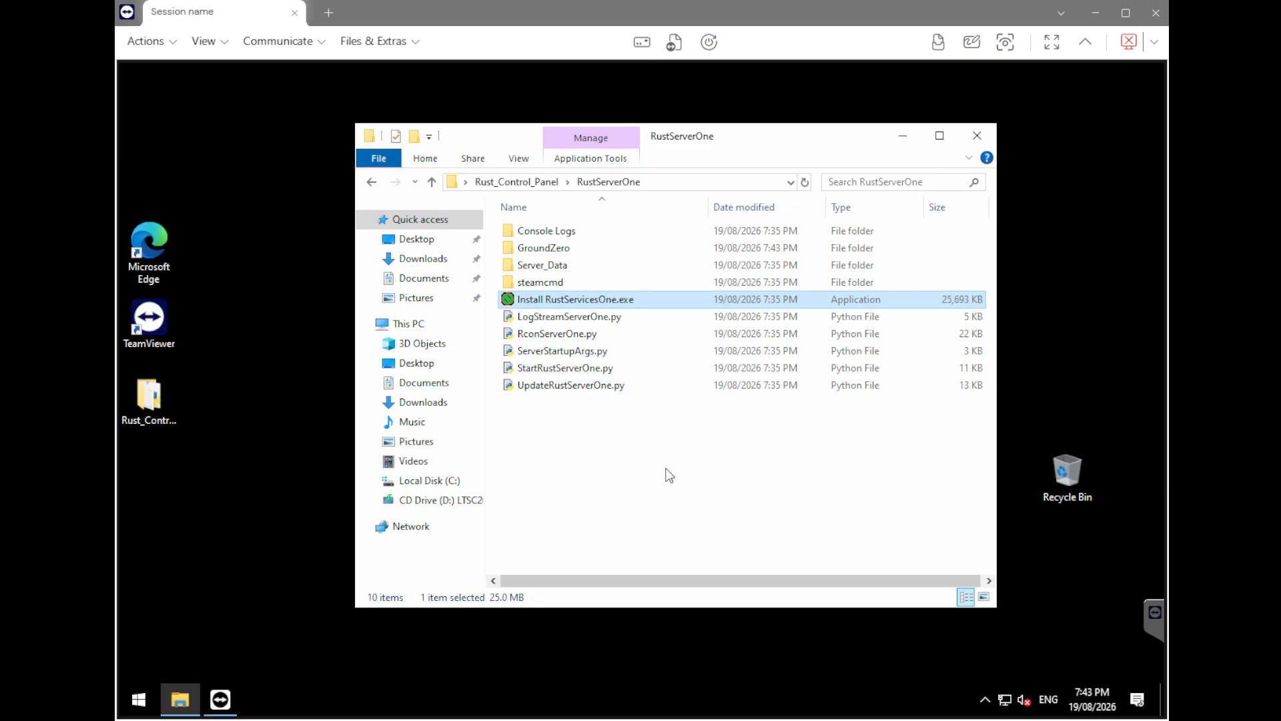
# Launch #StartControlPanelServer.py from the ControlPanel folder in Rust_Control_Panel and reposition its console window.
pyautogui.click(372, 183)
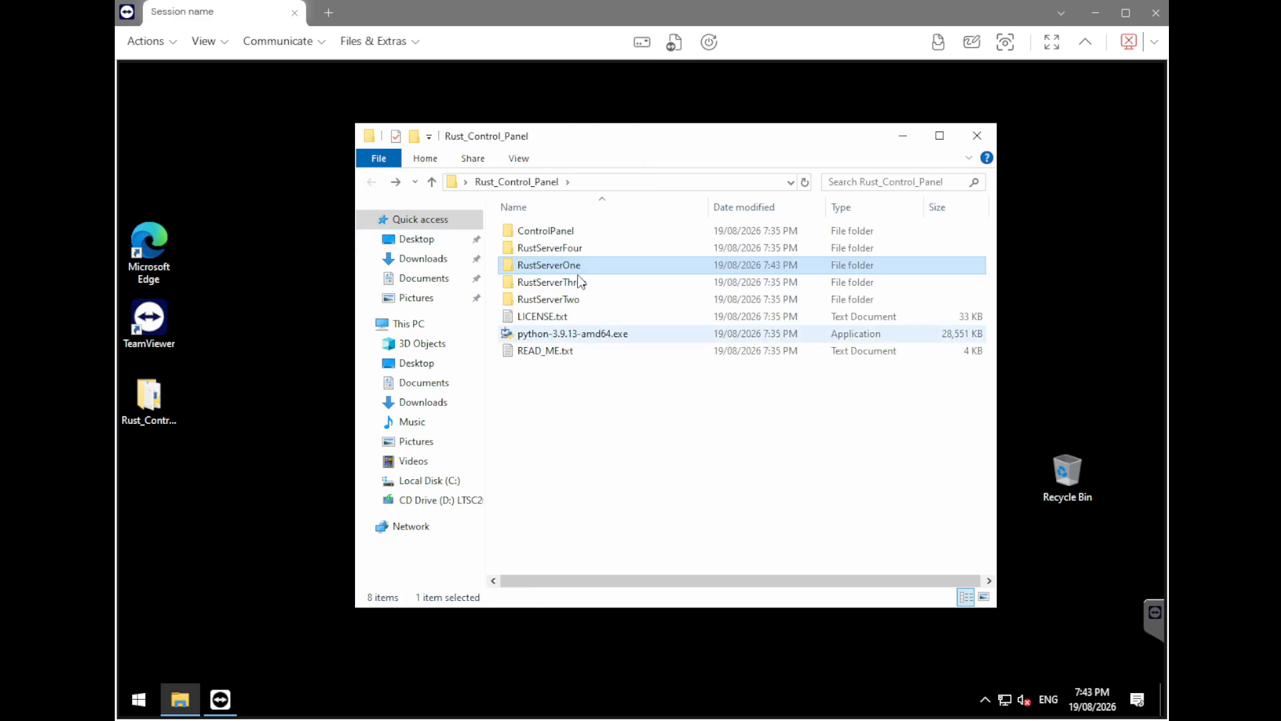
pyautogui.doubleClick(547, 231)
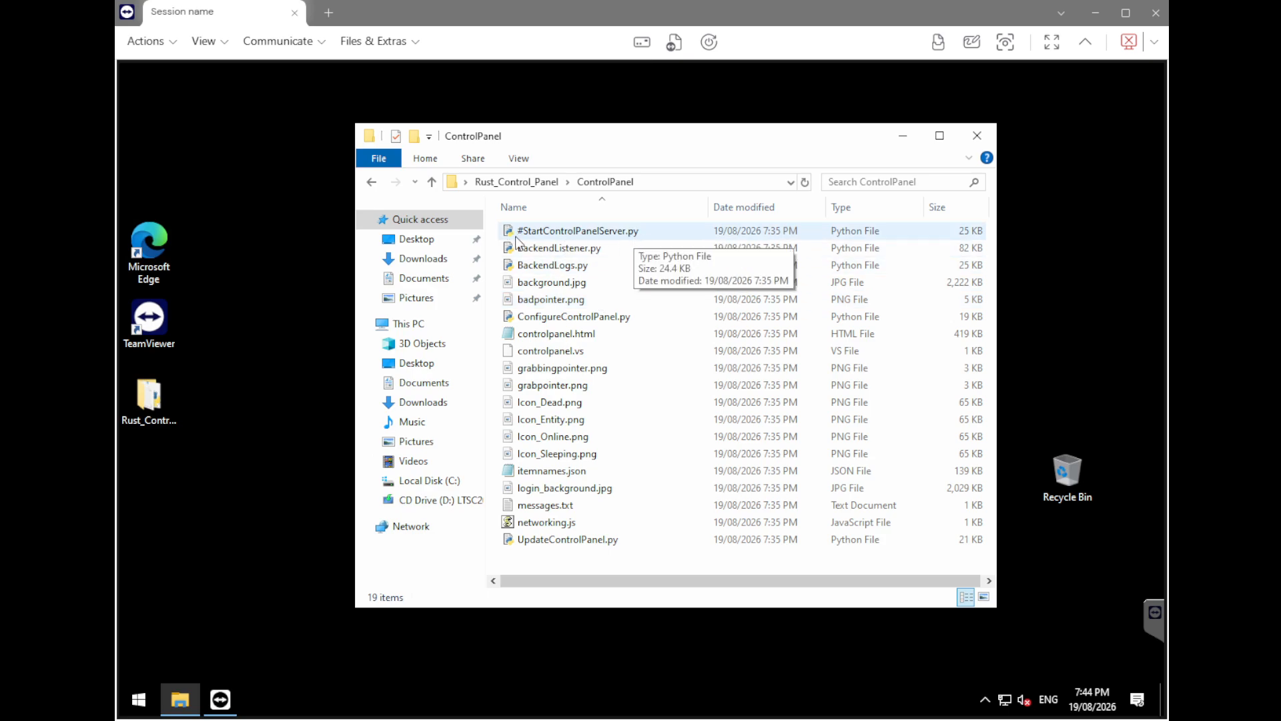
pyautogui.doubleClick(604, 234)
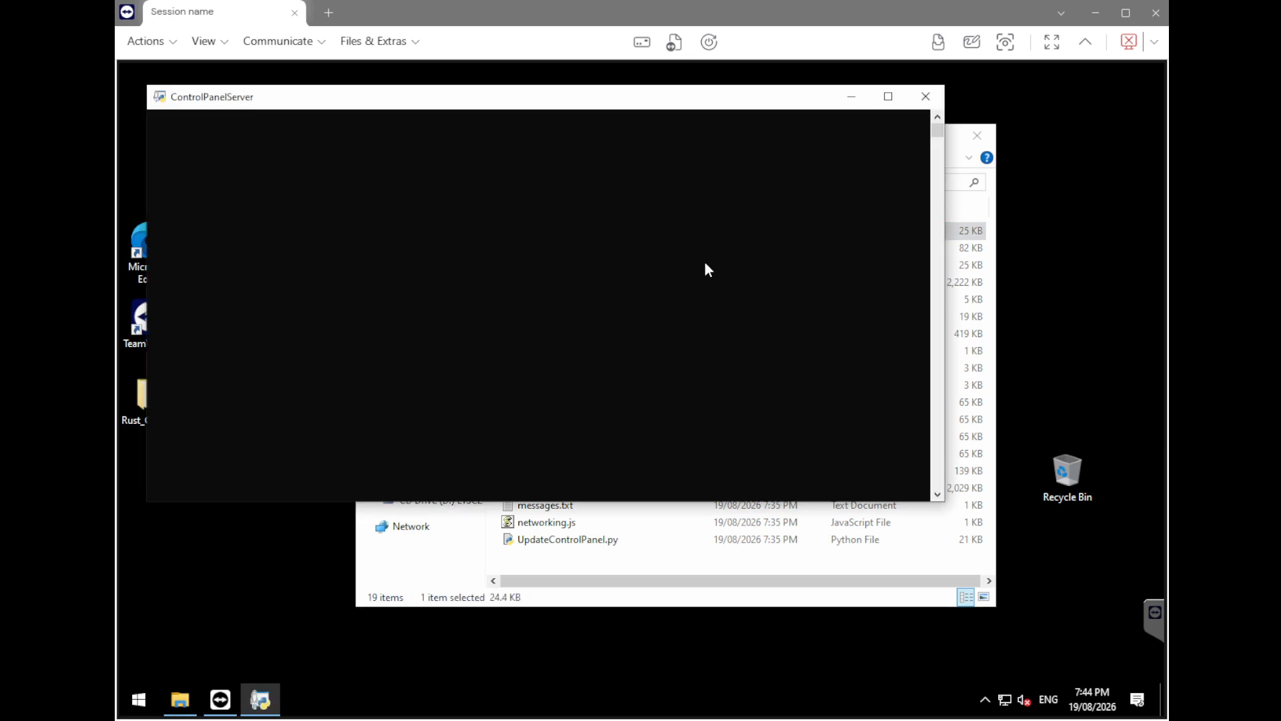
pyautogui.moveTo(649, 98); pyautogui.dragTo(744, 131)
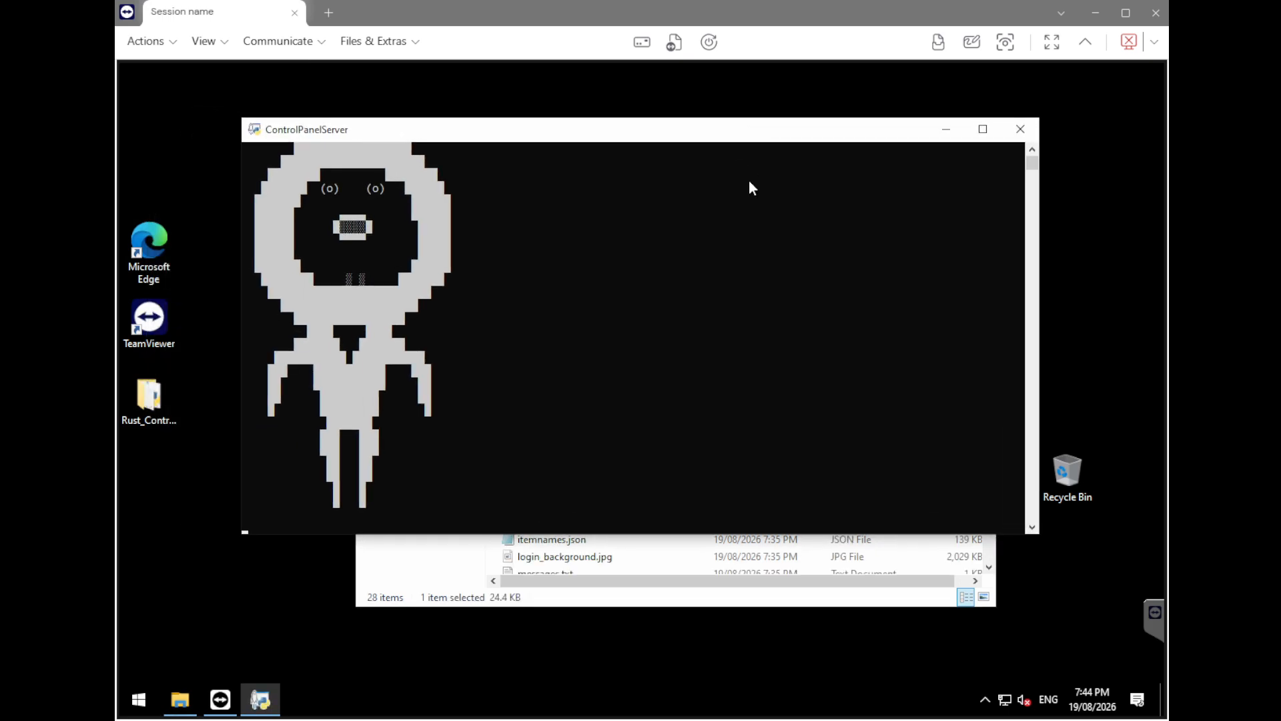
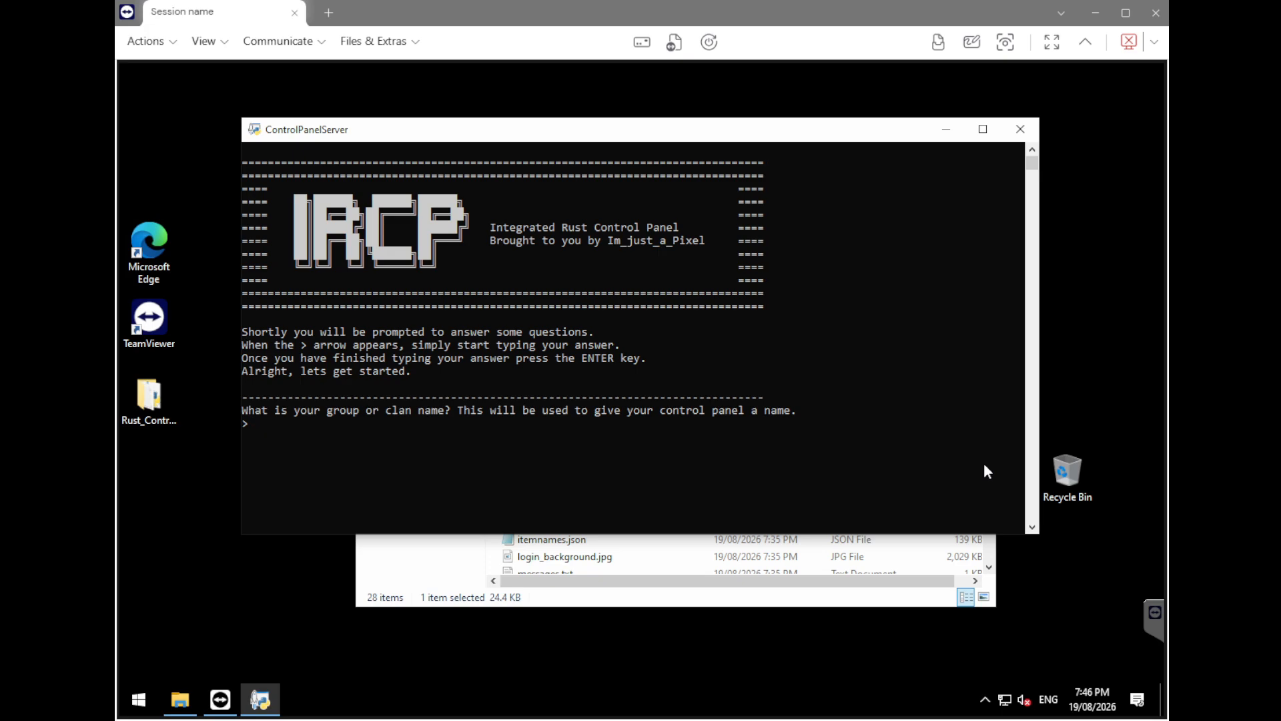
# Enter Integrated Rust as the group name and OG Server as the nickname of Rust server #1.
pyautogui.write('Integrated Rust')
pyautogui.press('Return')
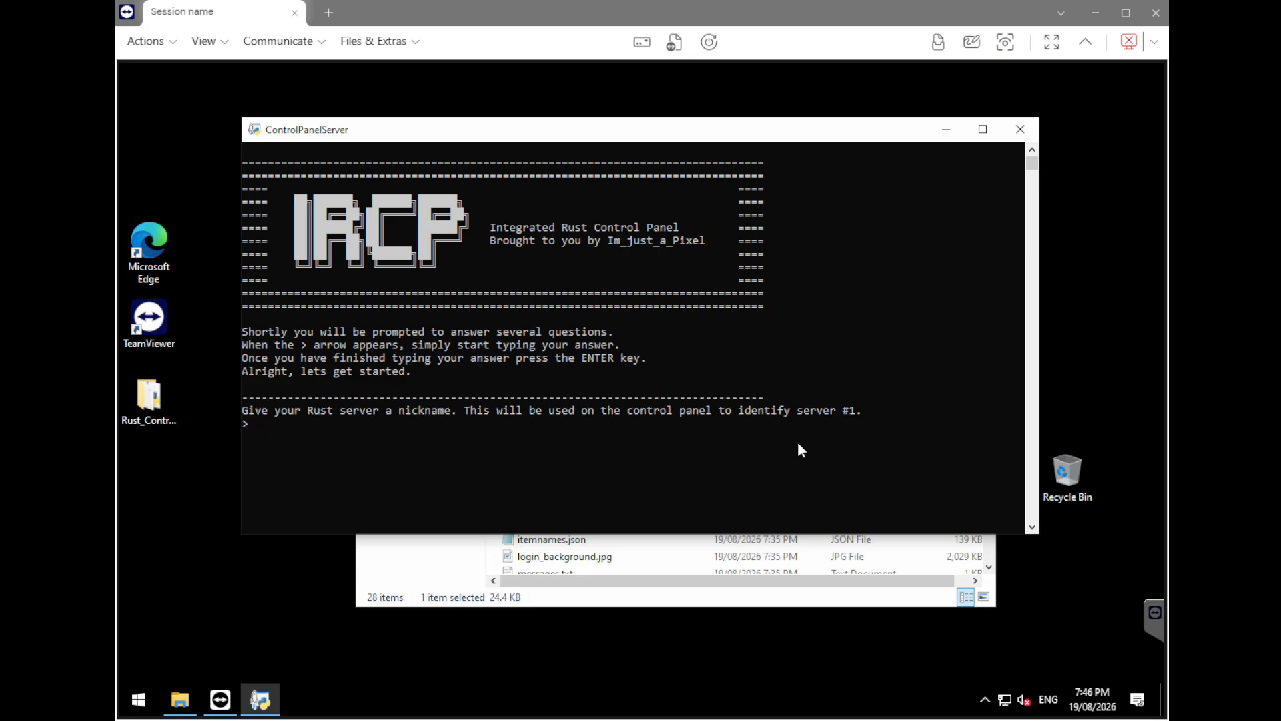
pyautogui.write('OG Server')
pyautogui.press('Return')
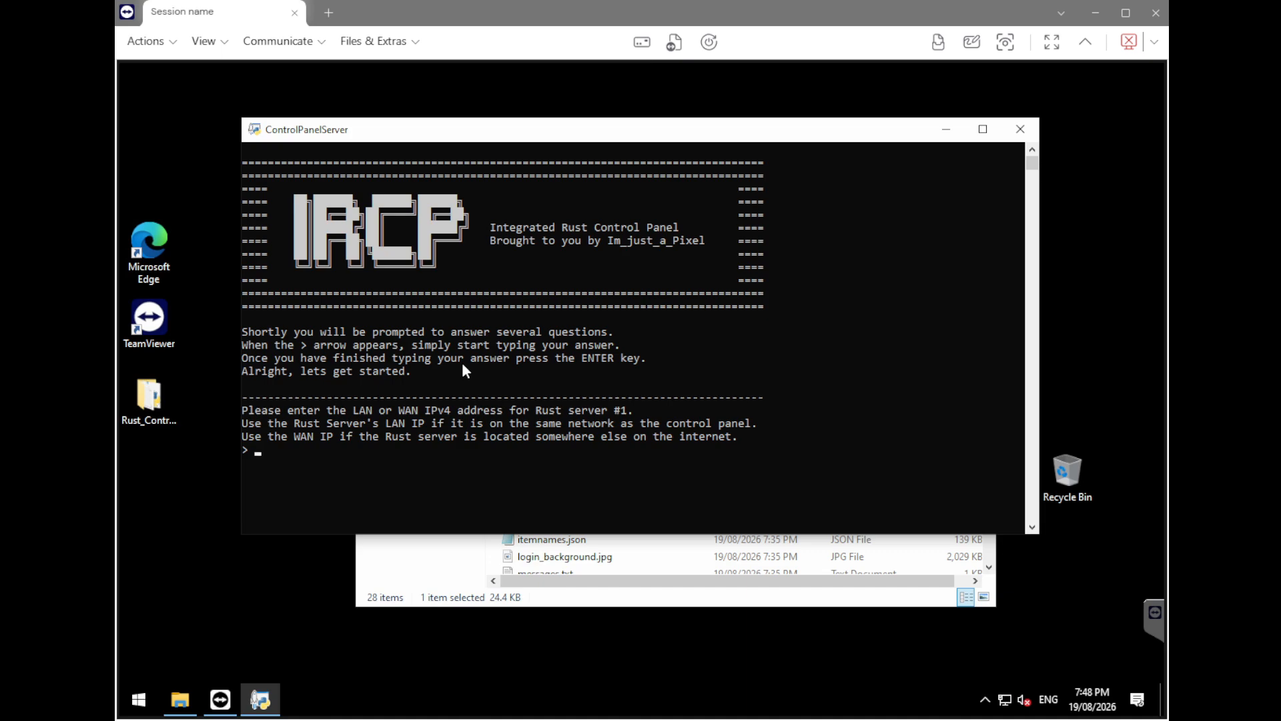
# Set the IPv4 address of Rust server #1 to 127.0.0.1.
pyautogui.write('127.00')
pyautogui.press('BackSpace')
pyautogui.write('.0.1')
pyautogui.press('Return')
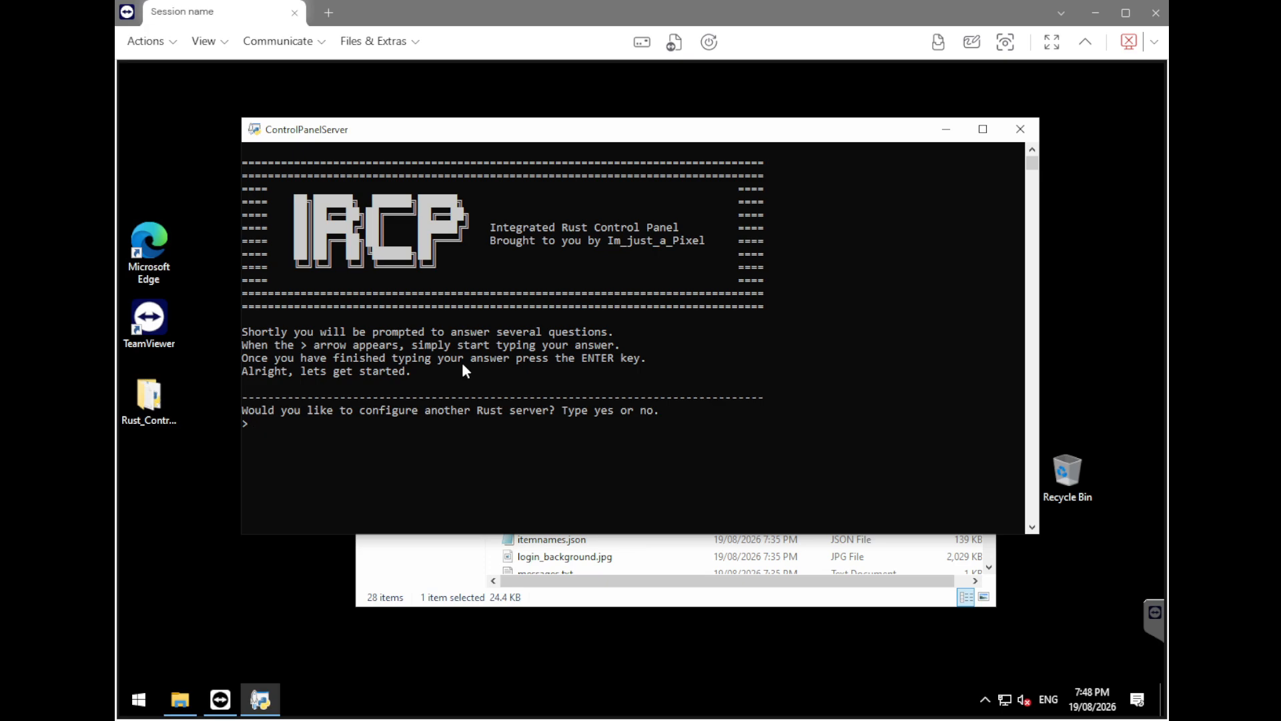
# Answer no to configuring another Rust server and yes to the configuration review.
pyautogui.write('no')
pyautogui.press('Return')
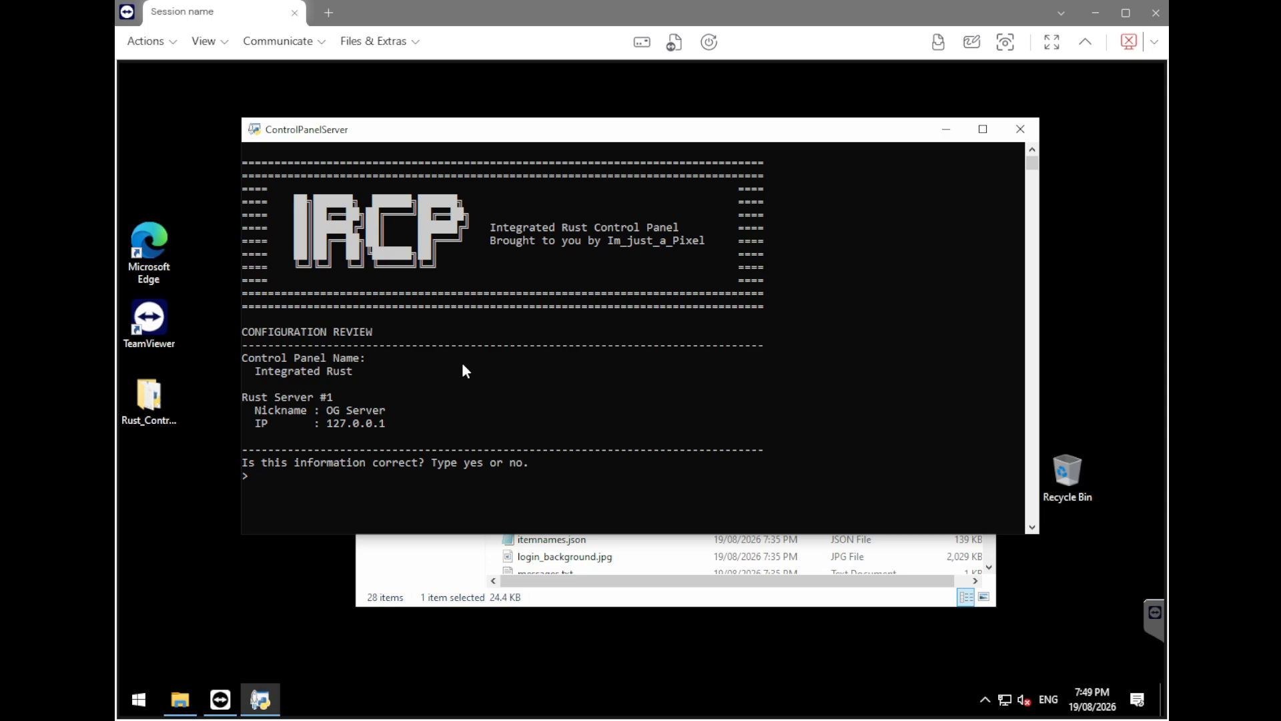
pyautogui.write('yes')
pyautogui.press('Return')
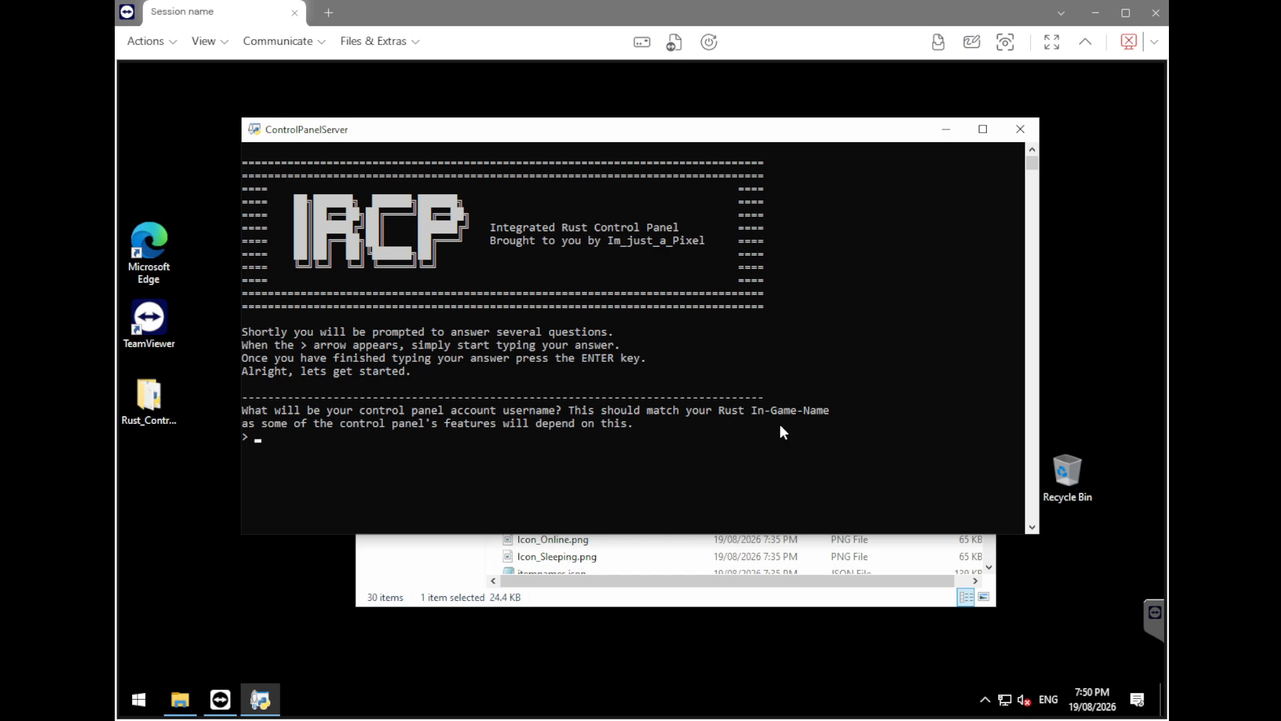
# Set the owner account's username to Admin, enter the account password and confirm the details with yes.
pyautogui.write('Admin')
pyautogui.press('Return')
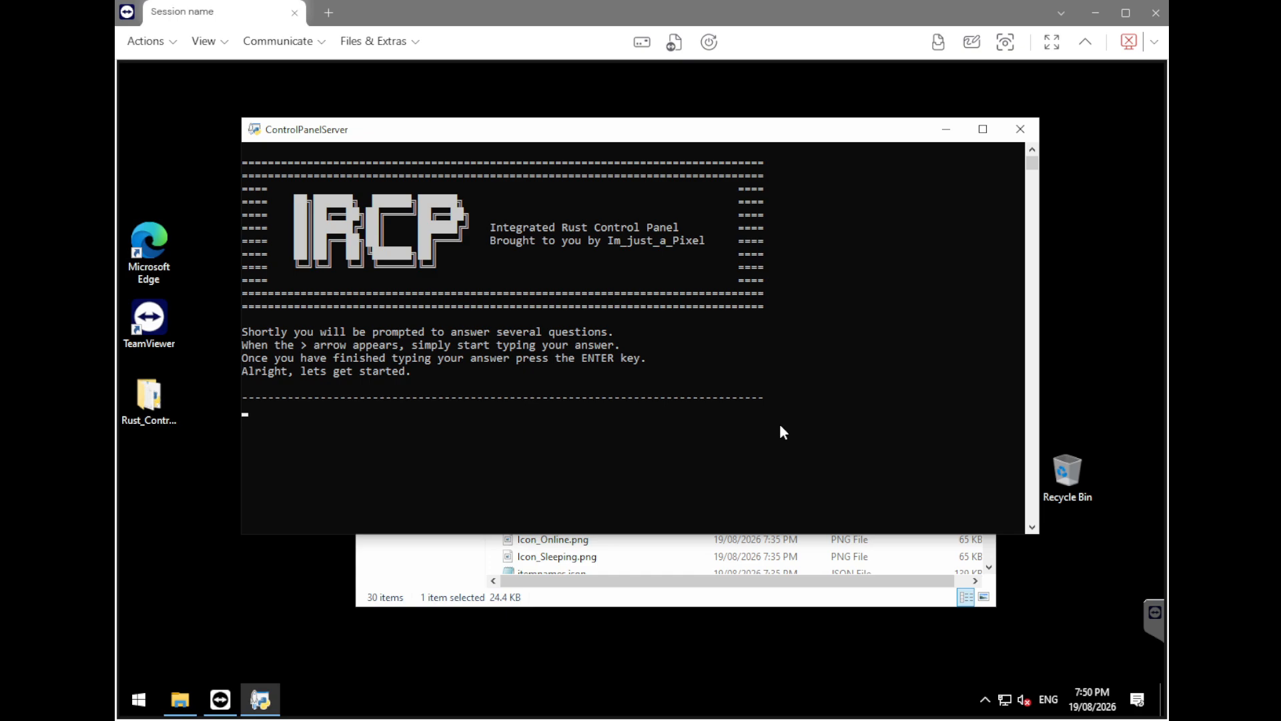
pyautogui.write('Password')
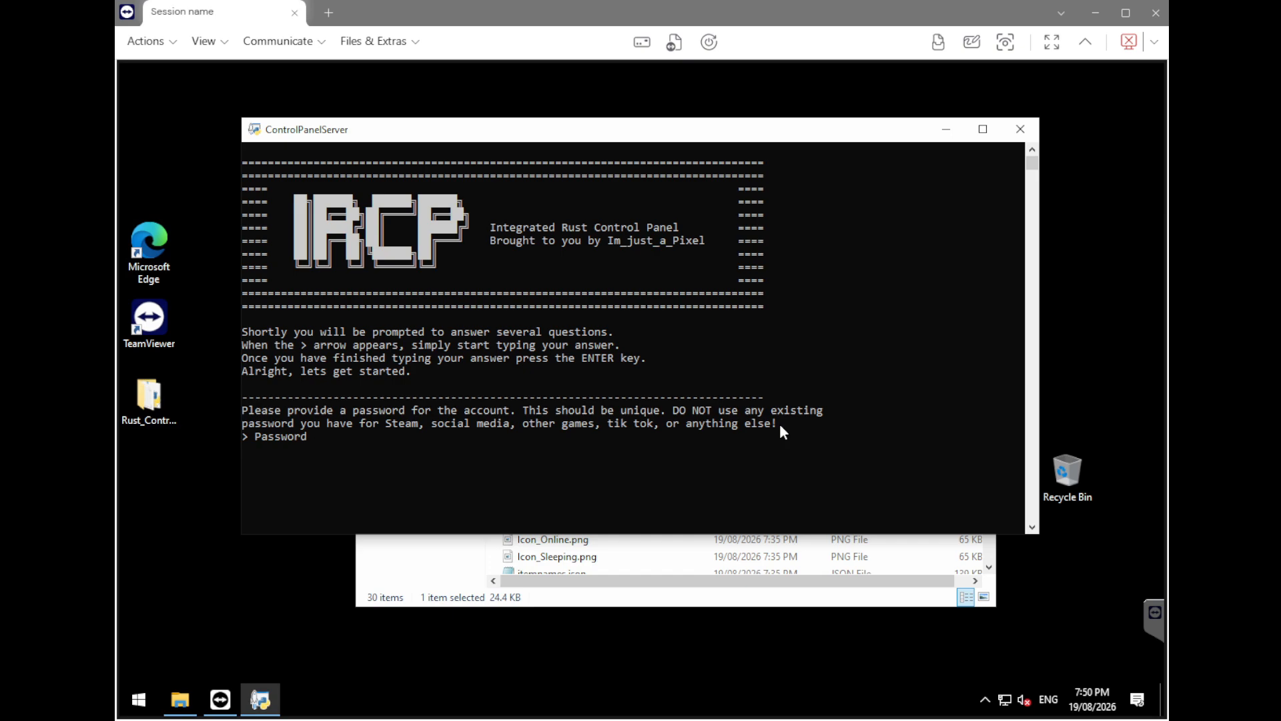
pyautogui.press('Return')
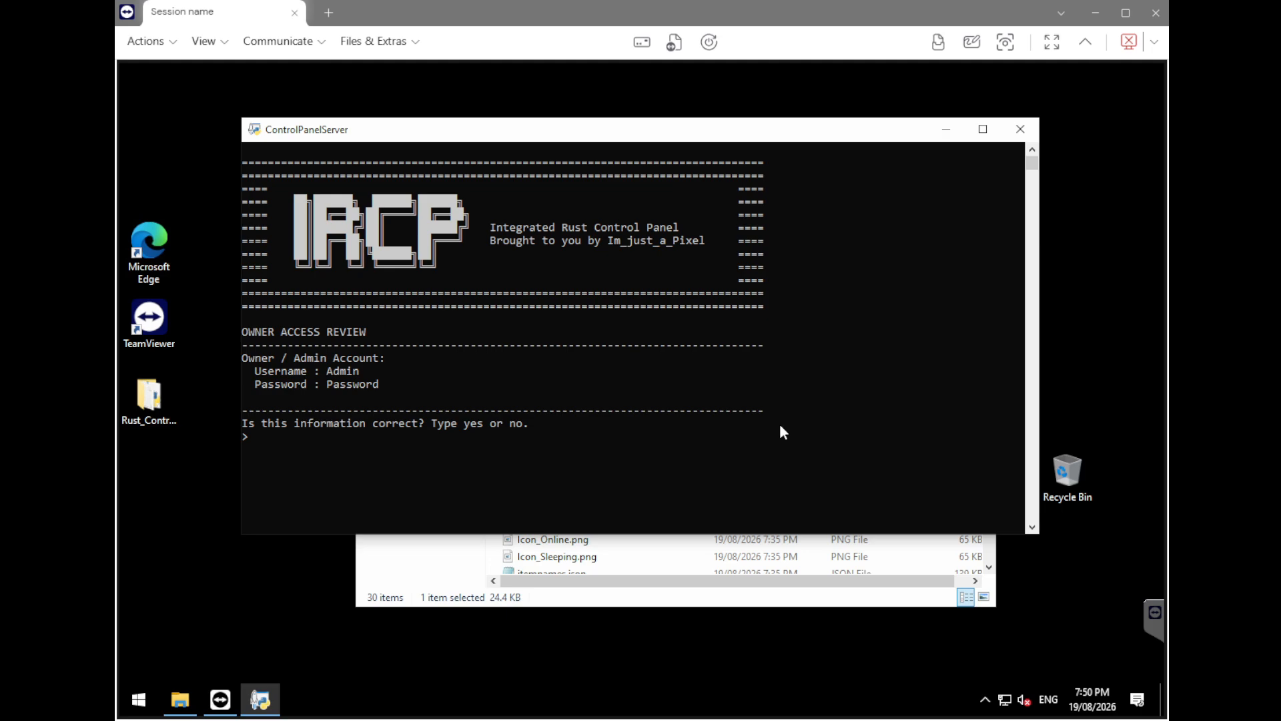
pyautogui.write('yes')
pyautogui.press('Return')
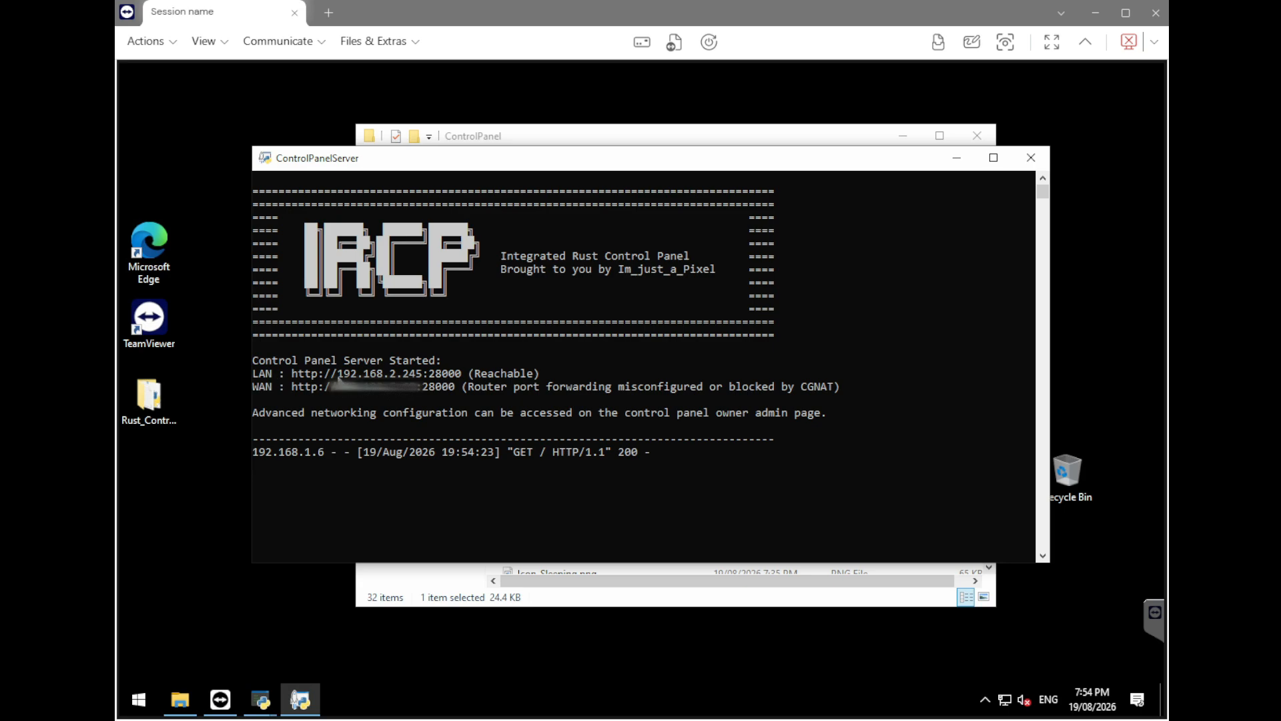
# Copy the control panel's LAN address from the console and open 192.168.2.245:28000 in the Chrome browser.
pyautogui.moveTo(337, 375); pyautogui.dragTo(462, 375)
pyautogui.rightClick(474, 373)
pyautogui.hotkey('alt', 'Tab')
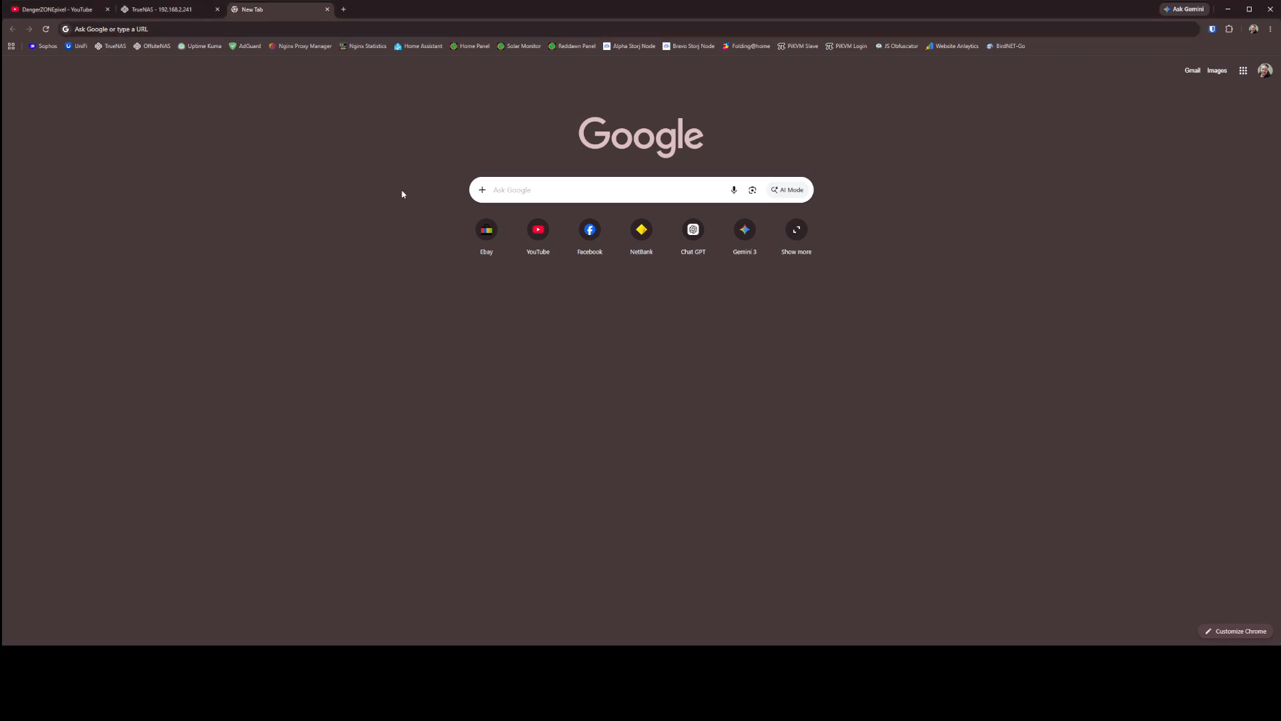
pyautogui.click(209, 27)
pyautogui.write('192.168.2.245:28000')
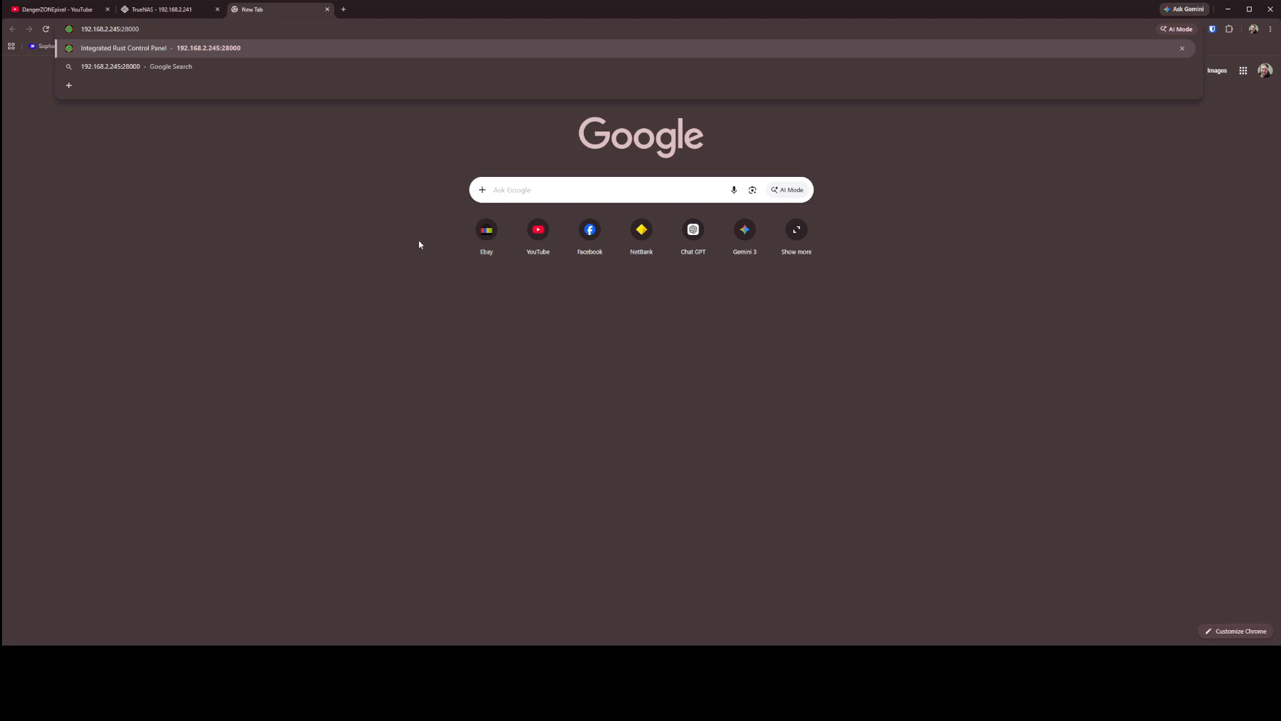
pyautogui.press('Return')
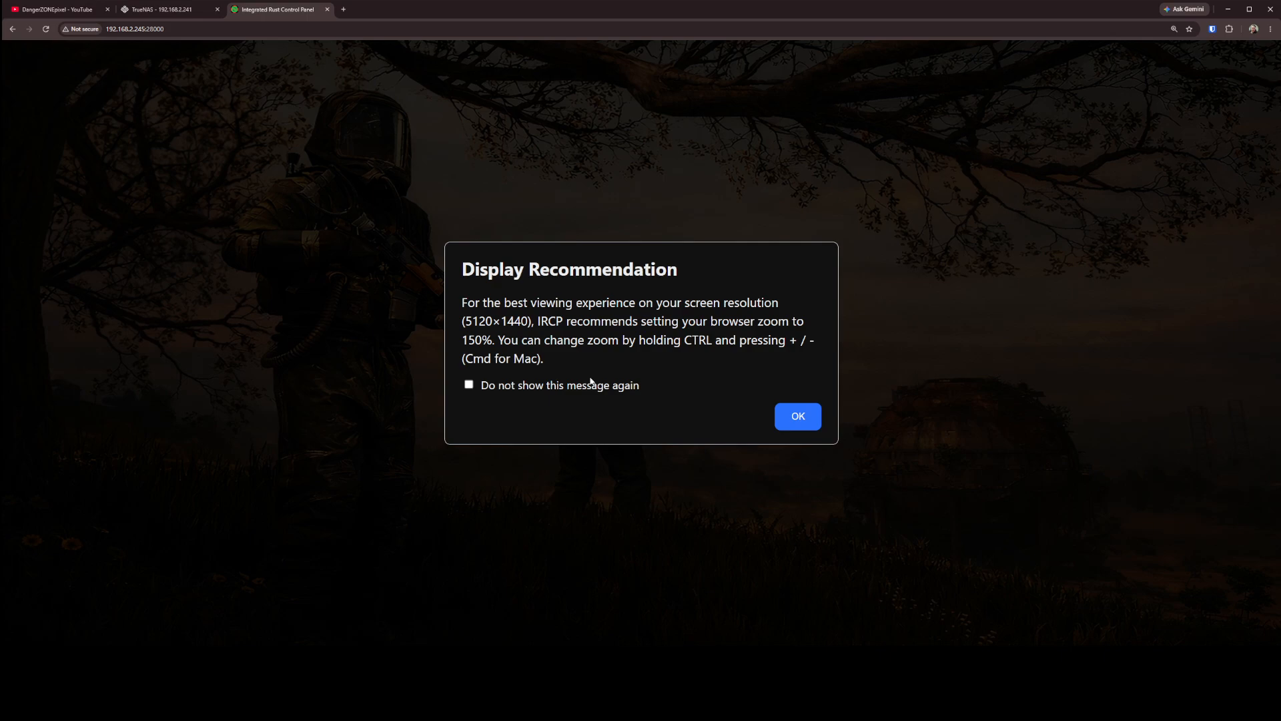
# Dismiss the Display Recommendation message about the browser zoom.
pyautogui.click(469, 385)
pyautogui.click(469, 386)
pyautogui.click(798, 418)
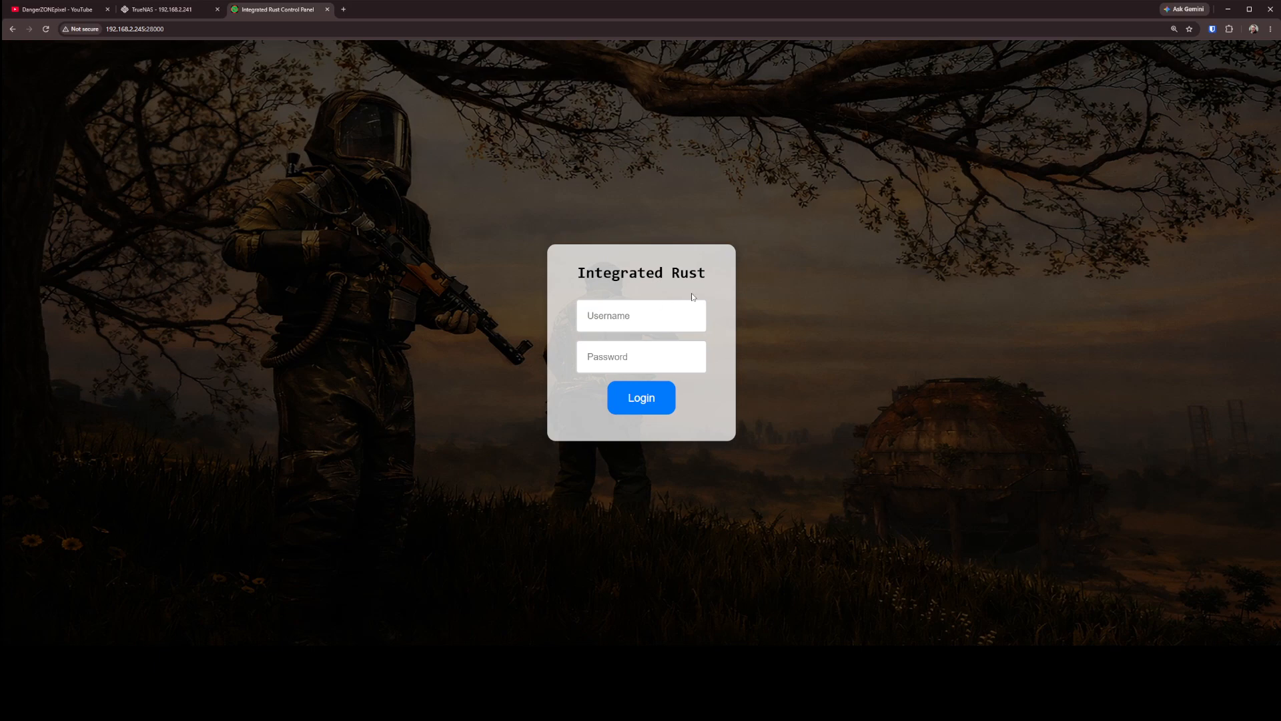
# Log in to the control panel as Admin with the account password and dismiss the browser's password warning.
pyautogui.moveTo(702, 269); pyautogui.dragTo(578, 272)
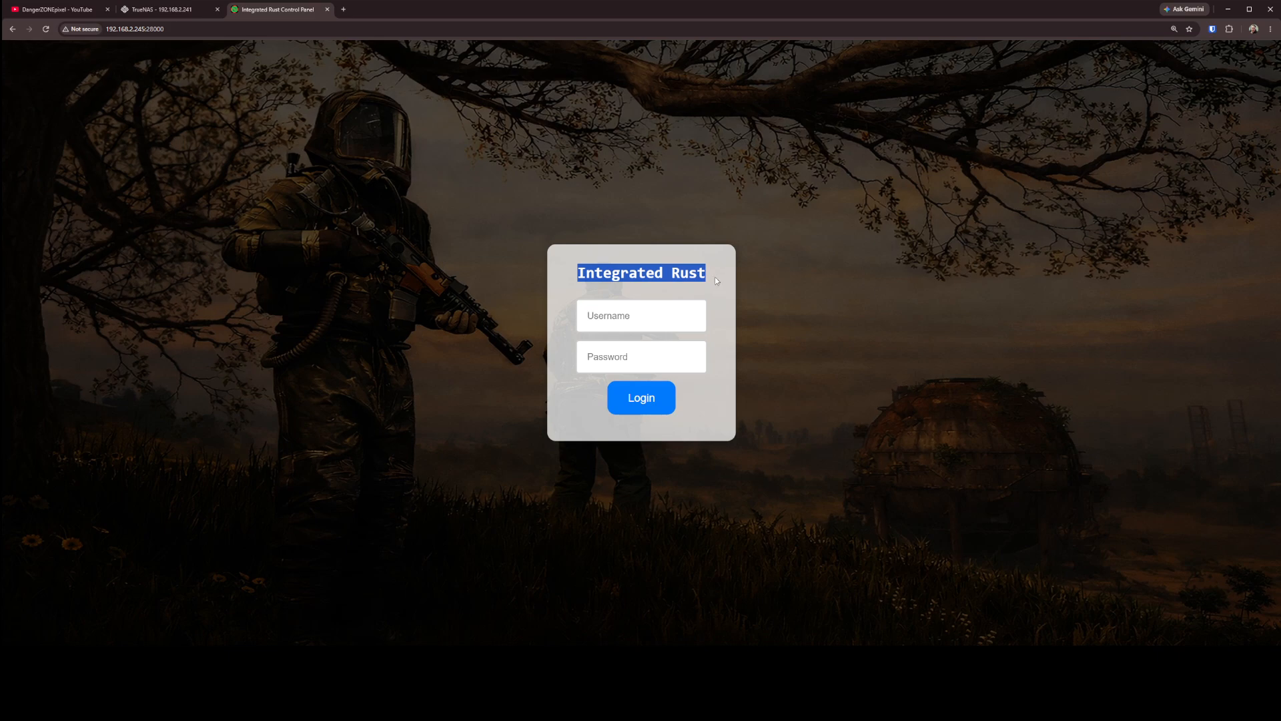
pyautogui.click(684, 278)
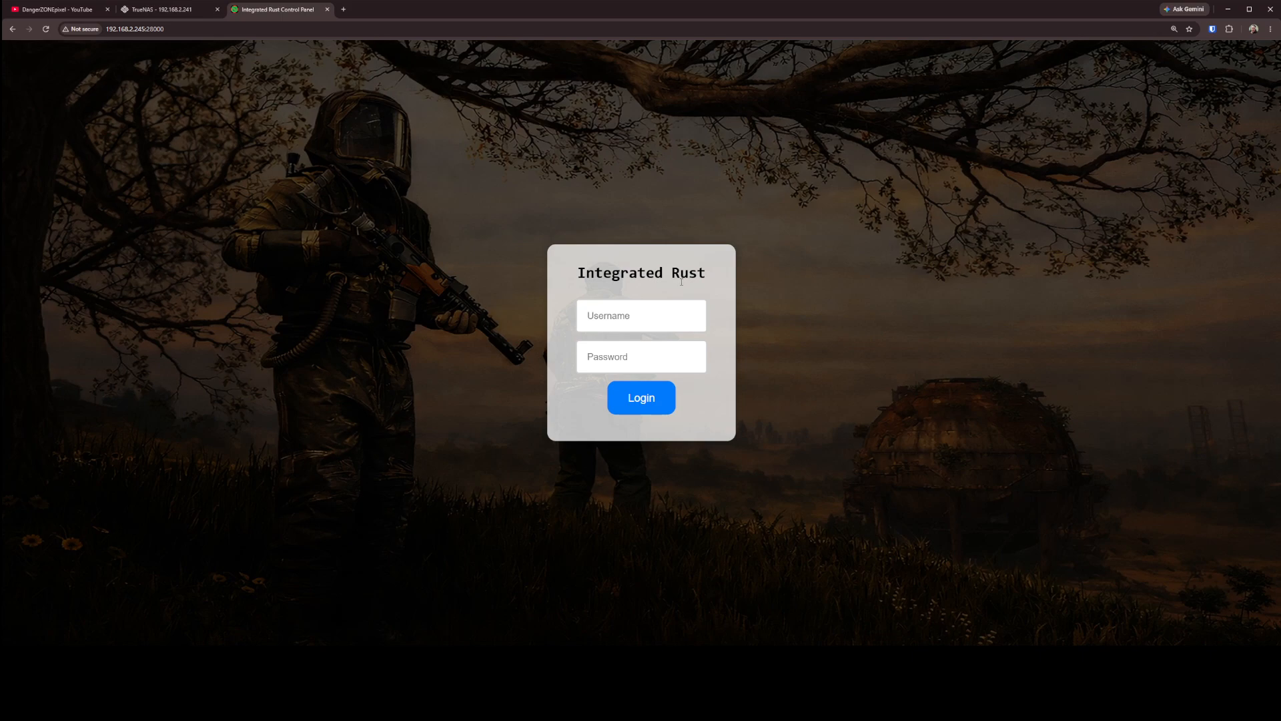
pyautogui.press('Tab')
pyautogui.write('Admin')
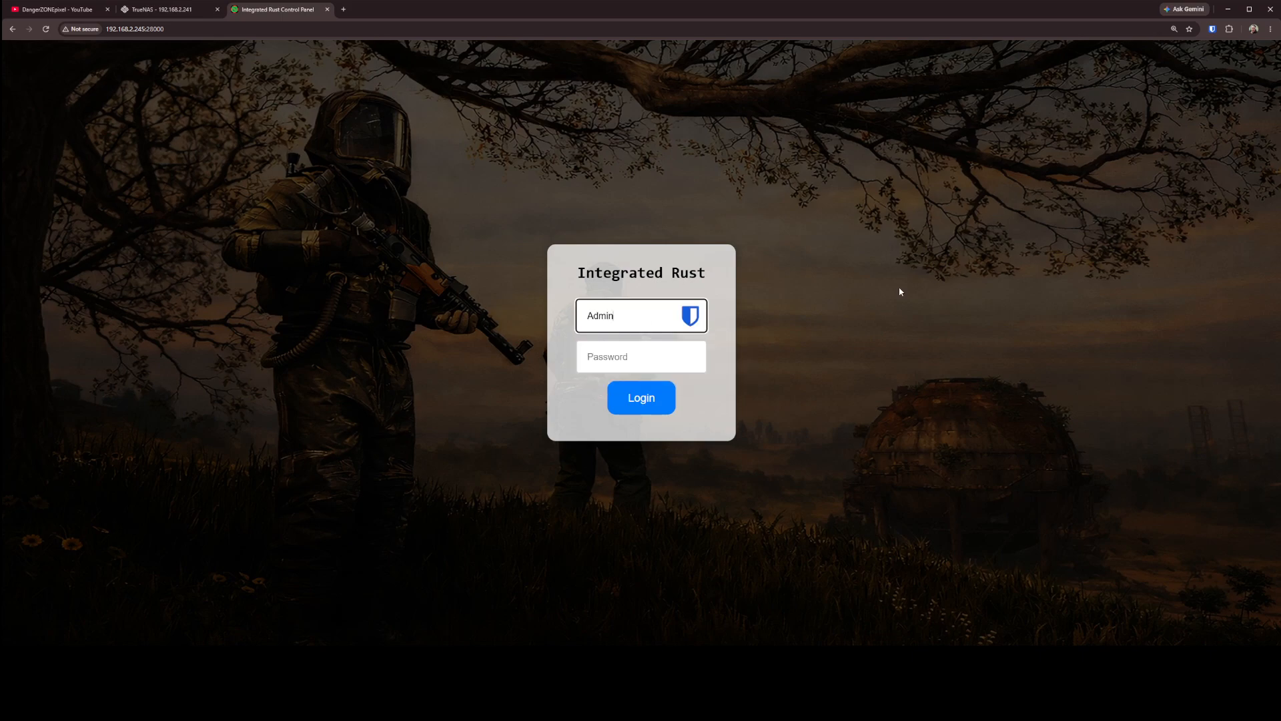
pyautogui.press('Tab')
pyautogui.write('••••••••')
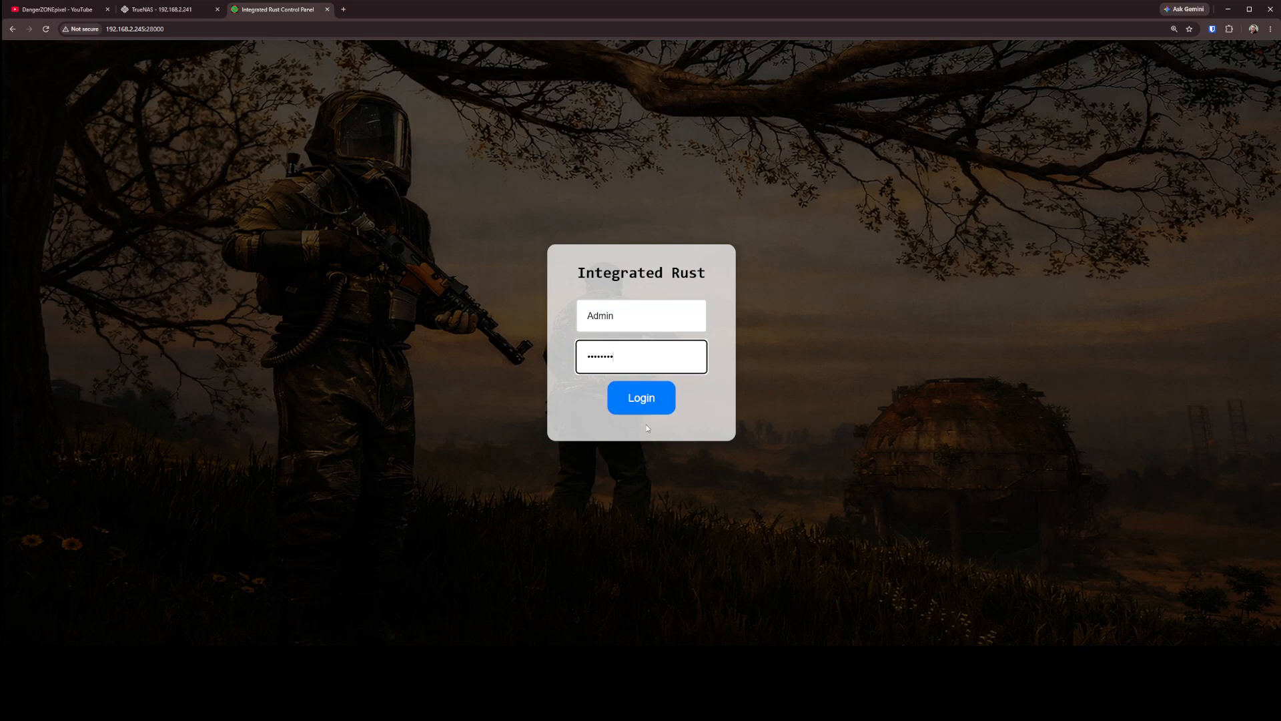
pyautogui.click(640, 401)
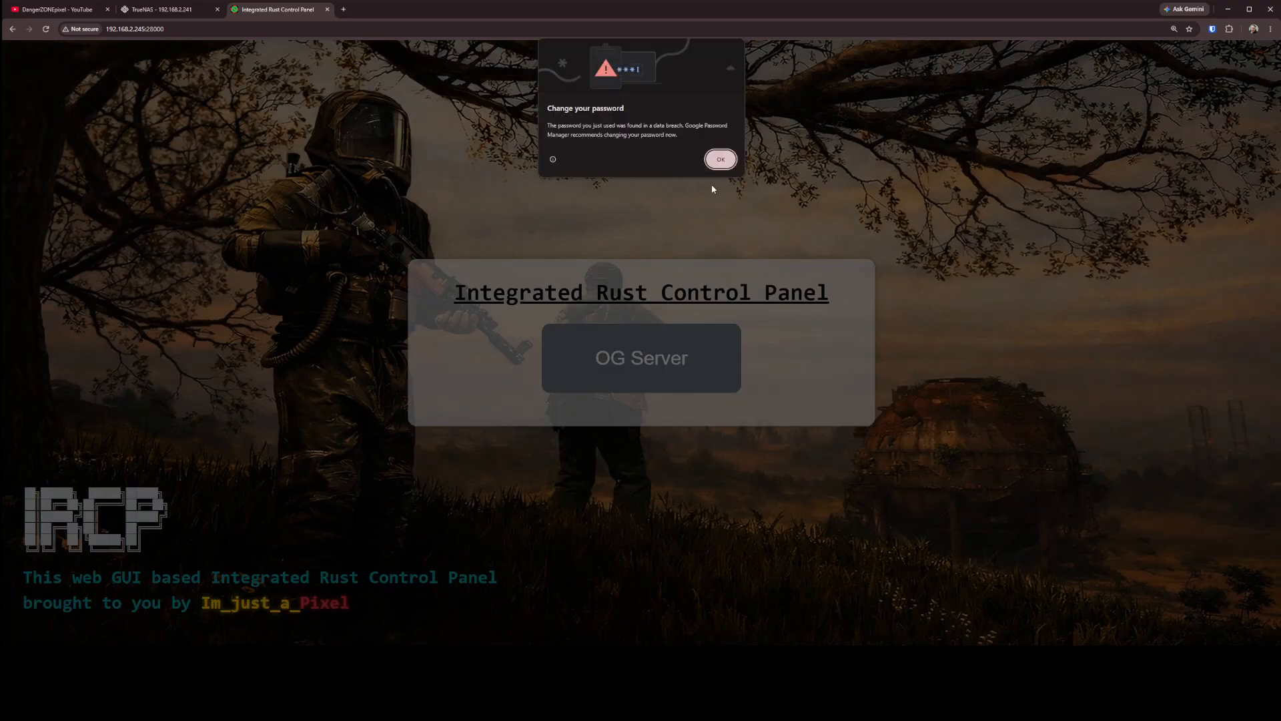
pyautogui.click(720, 159)
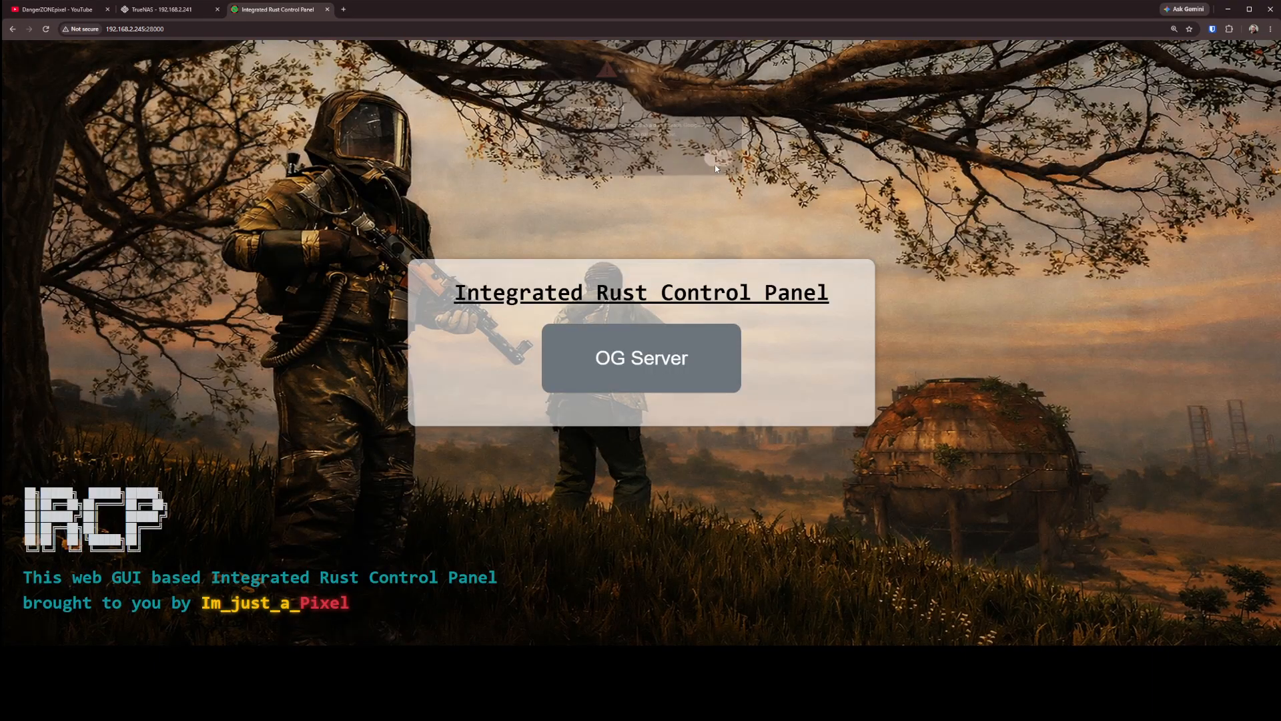
# Open the OG Server control page from the Integrated Rust Control Panel server list.
pyautogui.moveTo(446, 300); pyautogui.dragTo(654, 302)
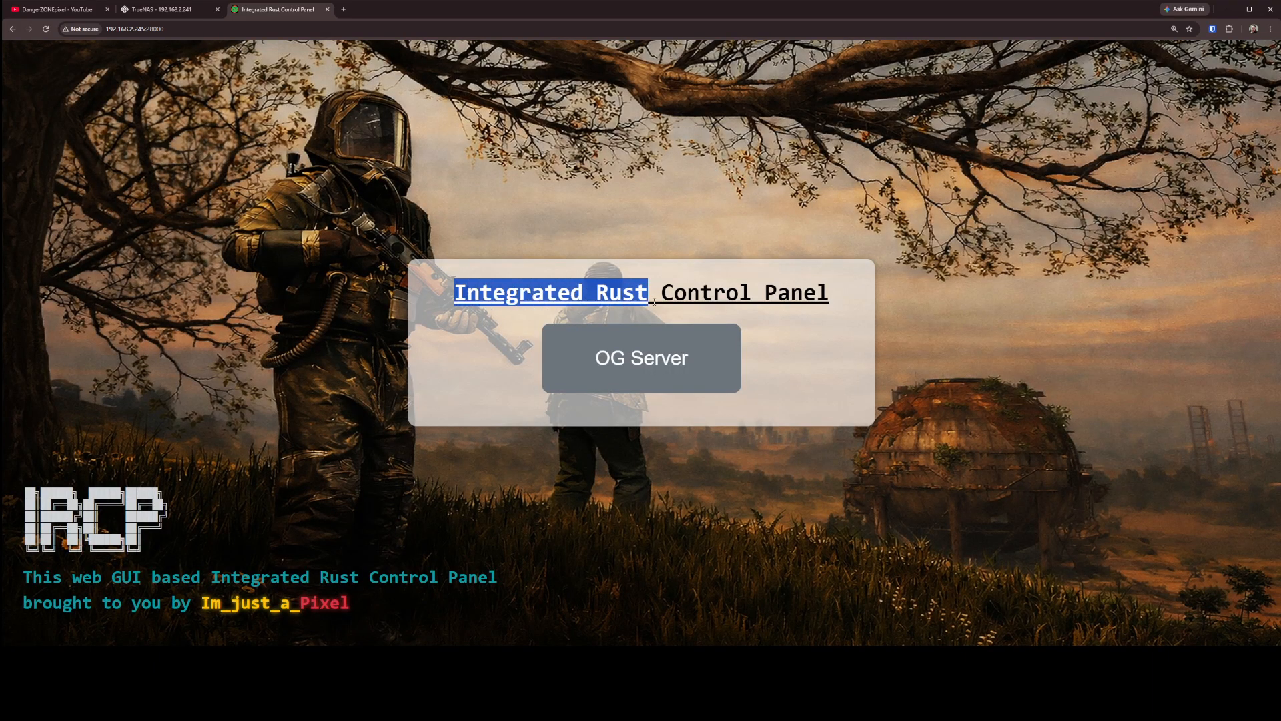
pyautogui.click(660, 296)
pyautogui.click(806, 326)
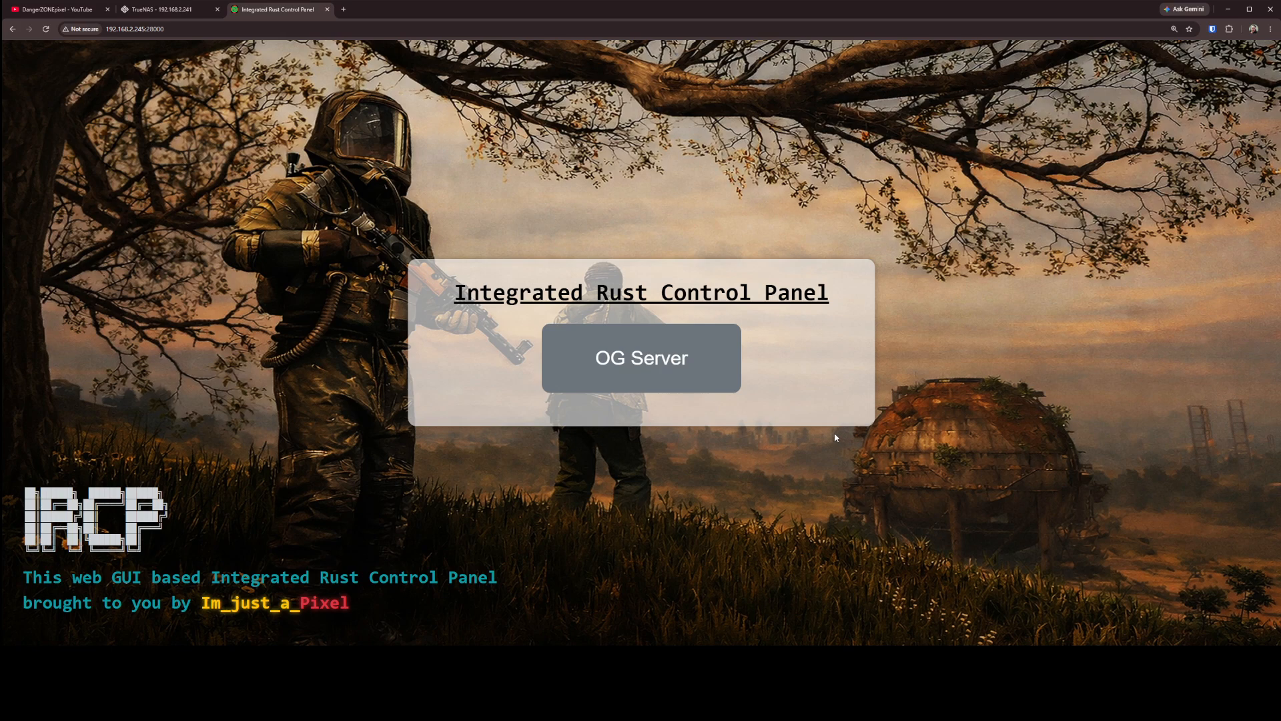
pyautogui.click(634, 360)
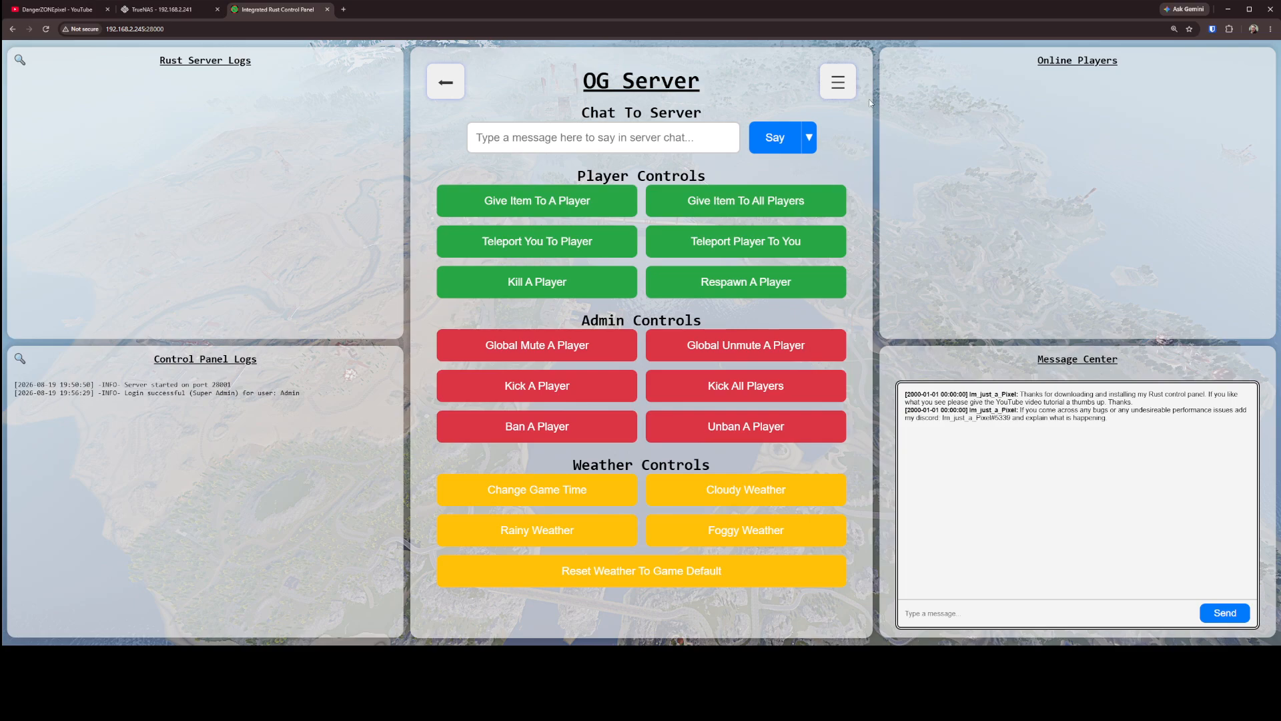
# Open the OG Server's Server Settings from its management page and look through the startup arguments and server.cfg settings.
pyautogui.click(844, 82)
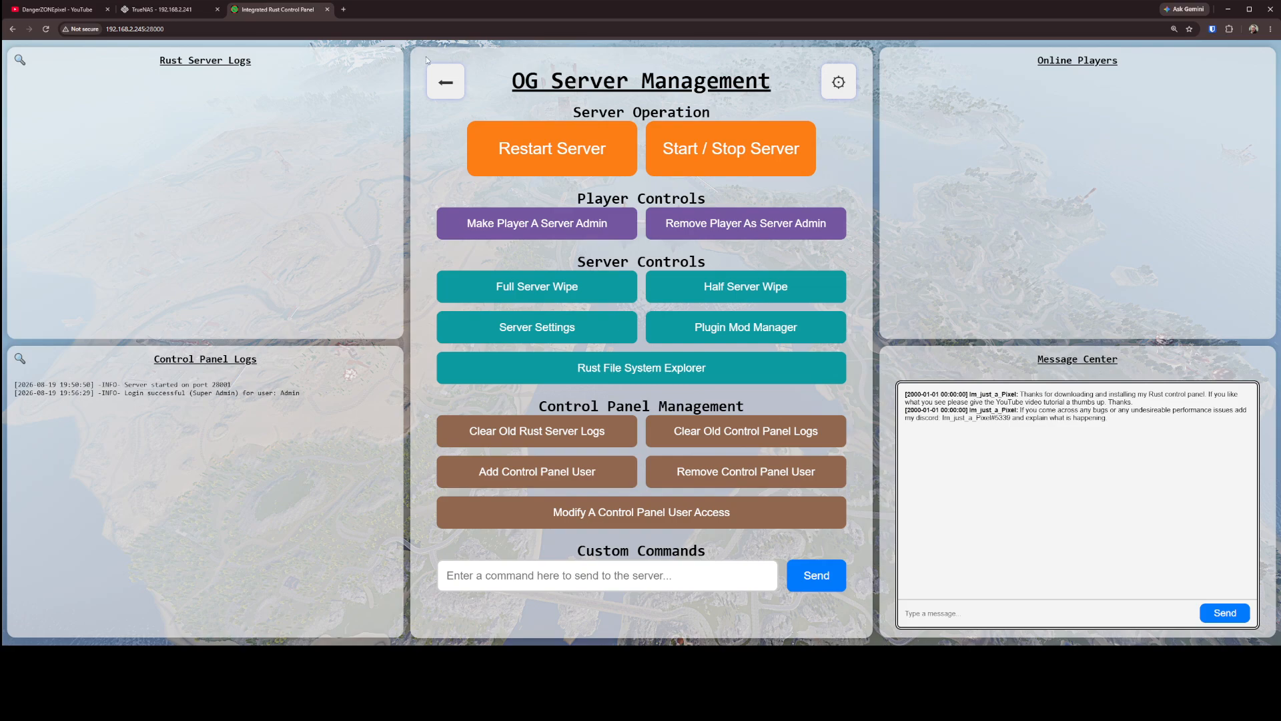
pyautogui.click(446, 82)
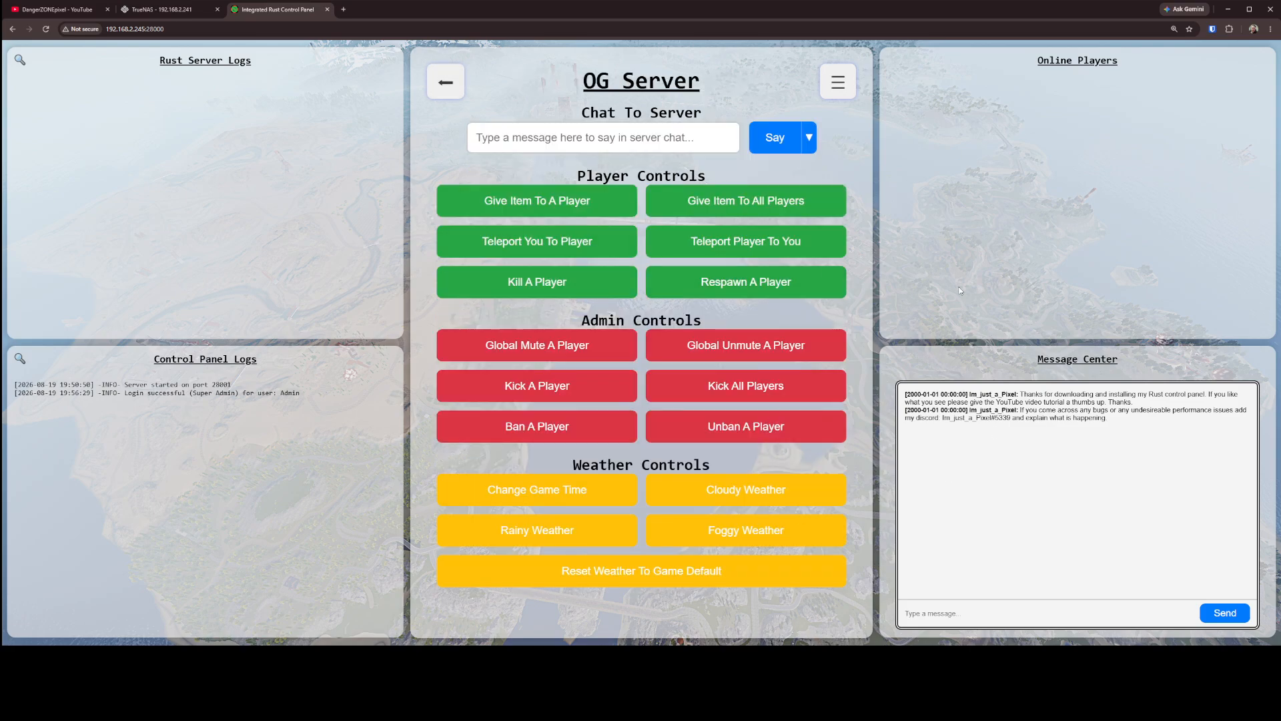
pyautogui.click(837, 85)
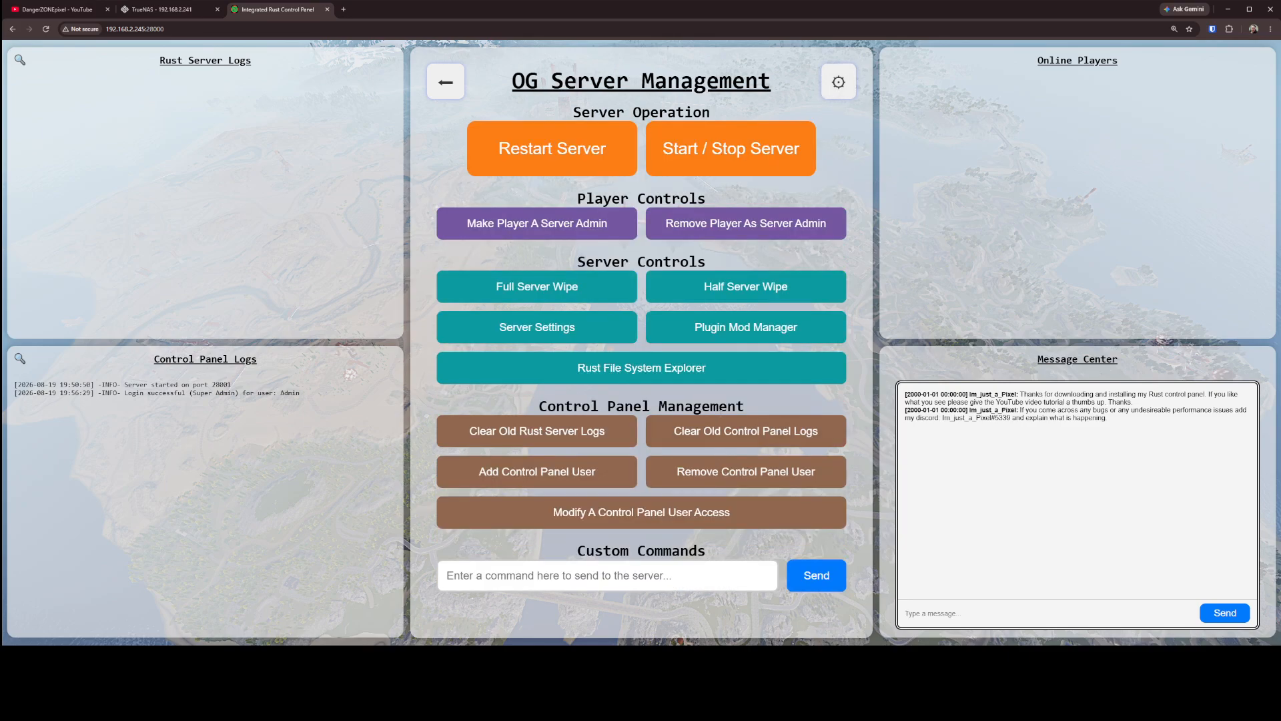
pyautogui.click(560, 338)
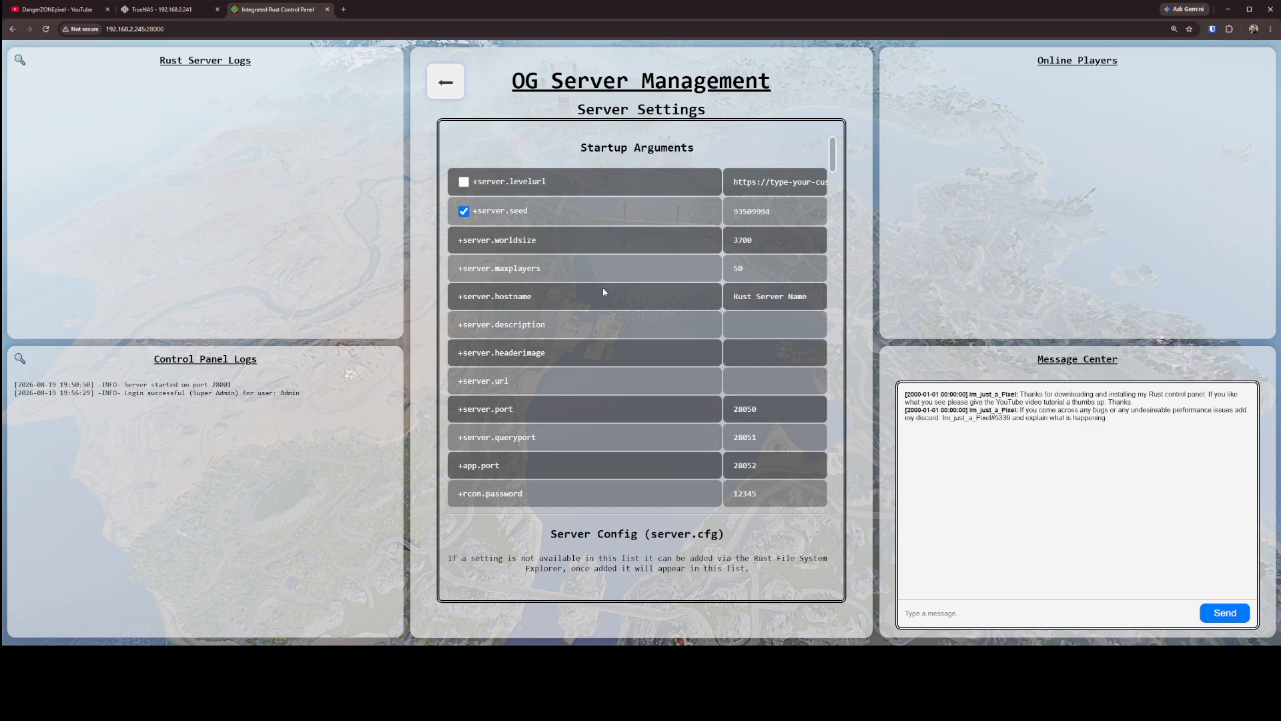
pyautogui.scroll(-15, 603, 292)
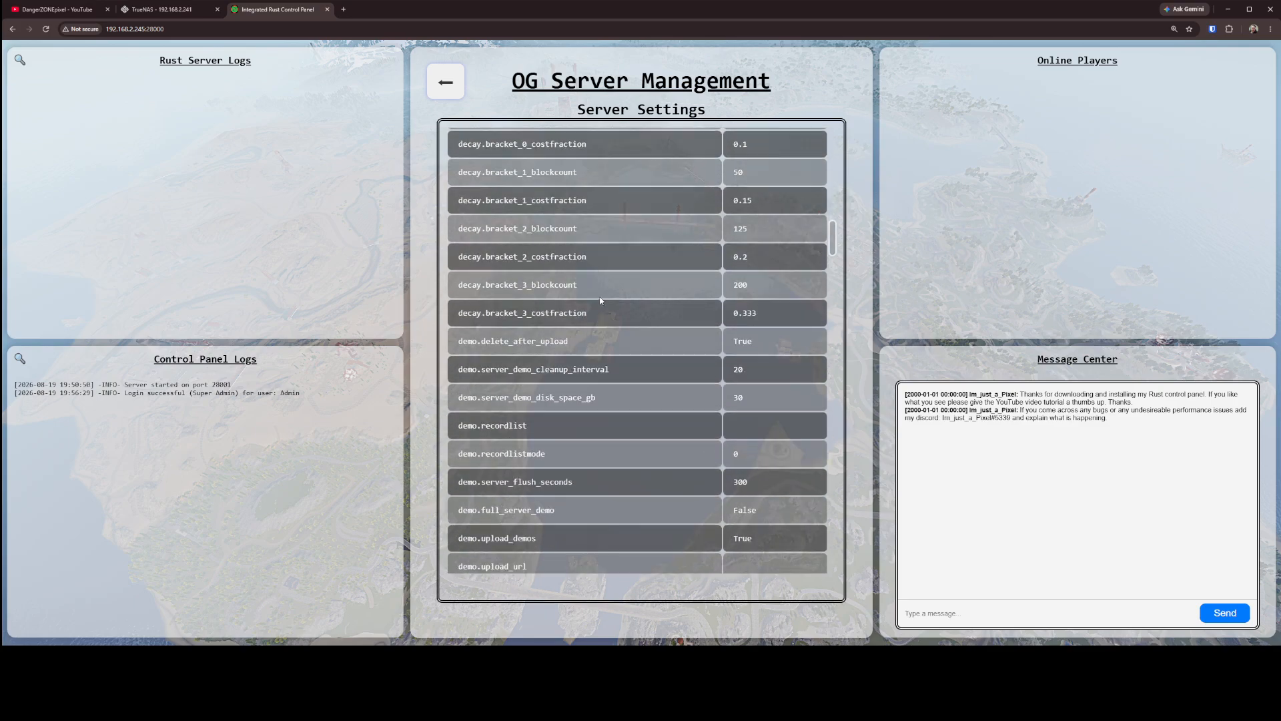
pyautogui.scroll(-20, 601, 301)
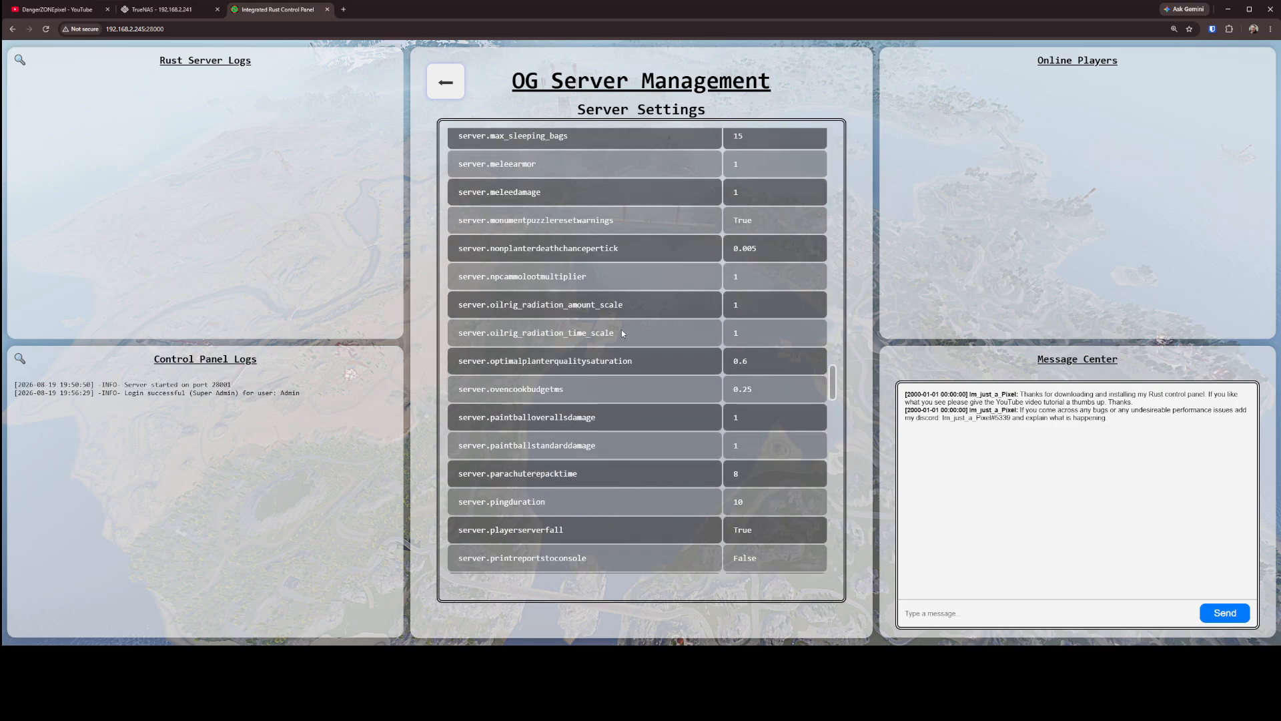
pyautogui.scroll(-10, 622, 333)
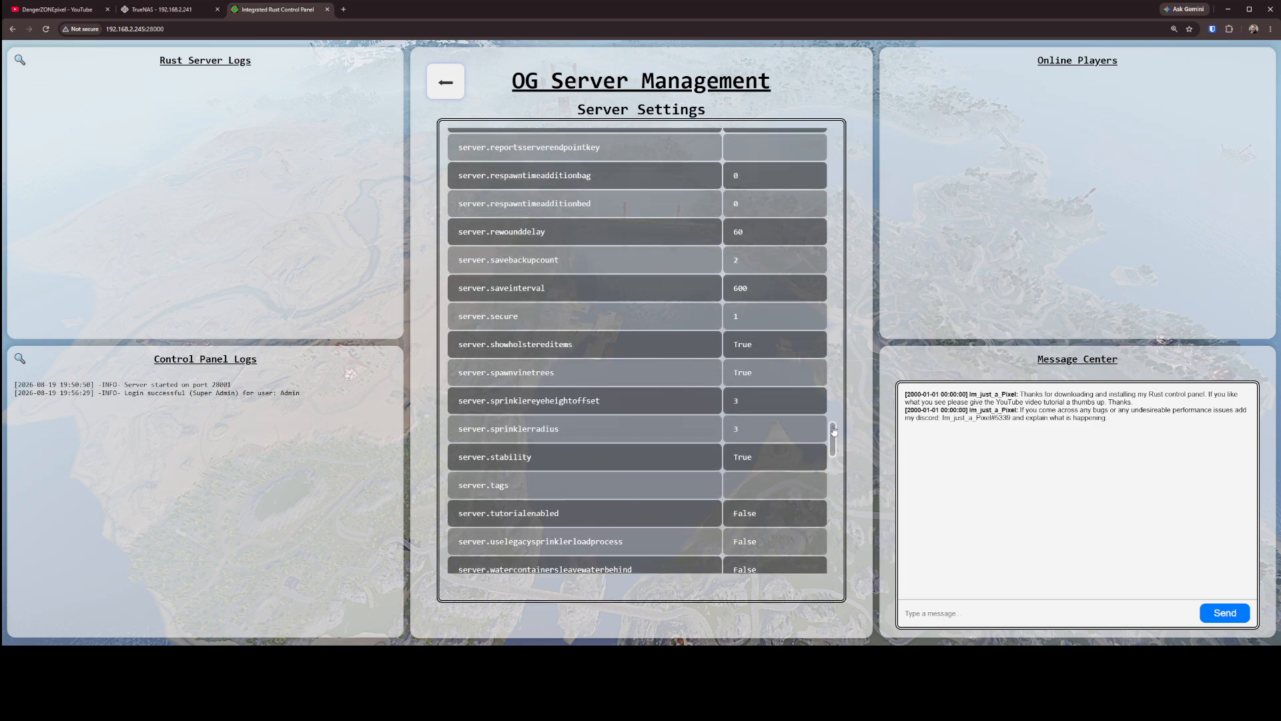
pyautogui.moveTo(834, 417); pyautogui.dragTo(833, 148)
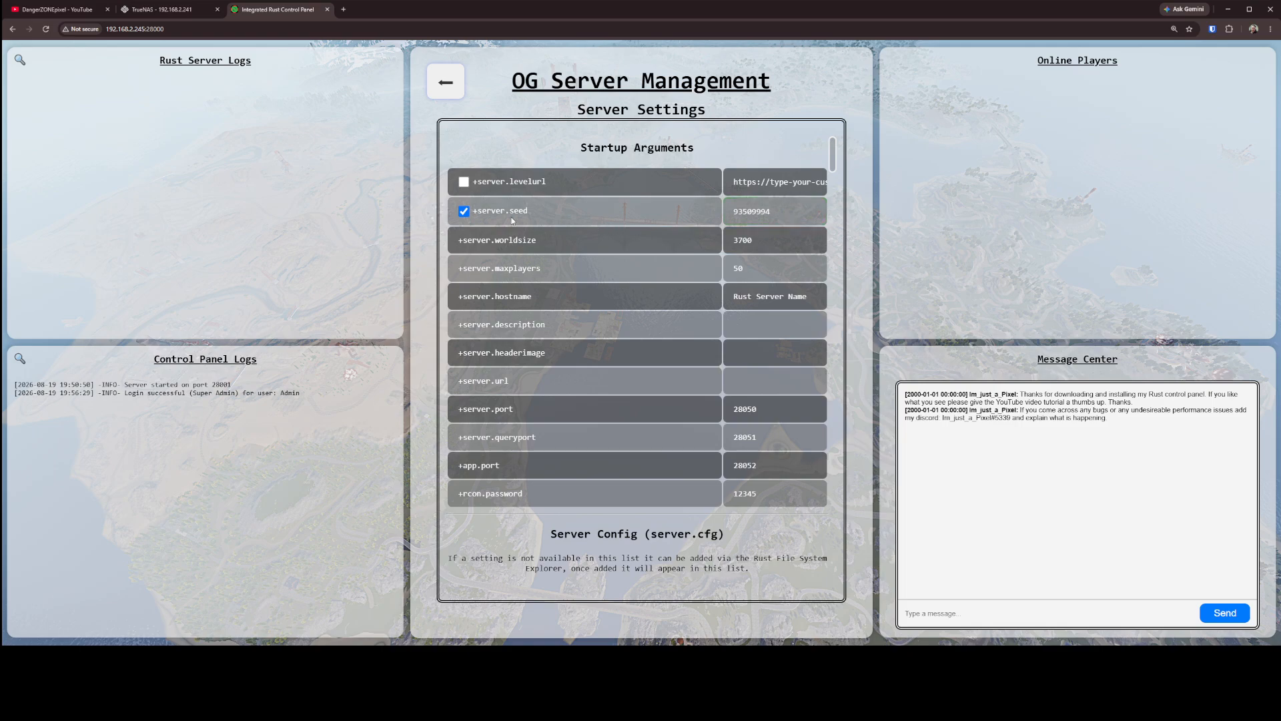
# Switch the map source to the custom +server.levelurl argument and back to +server.seed.
pyautogui.click(464, 181)
pyautogui.click(803, 181)
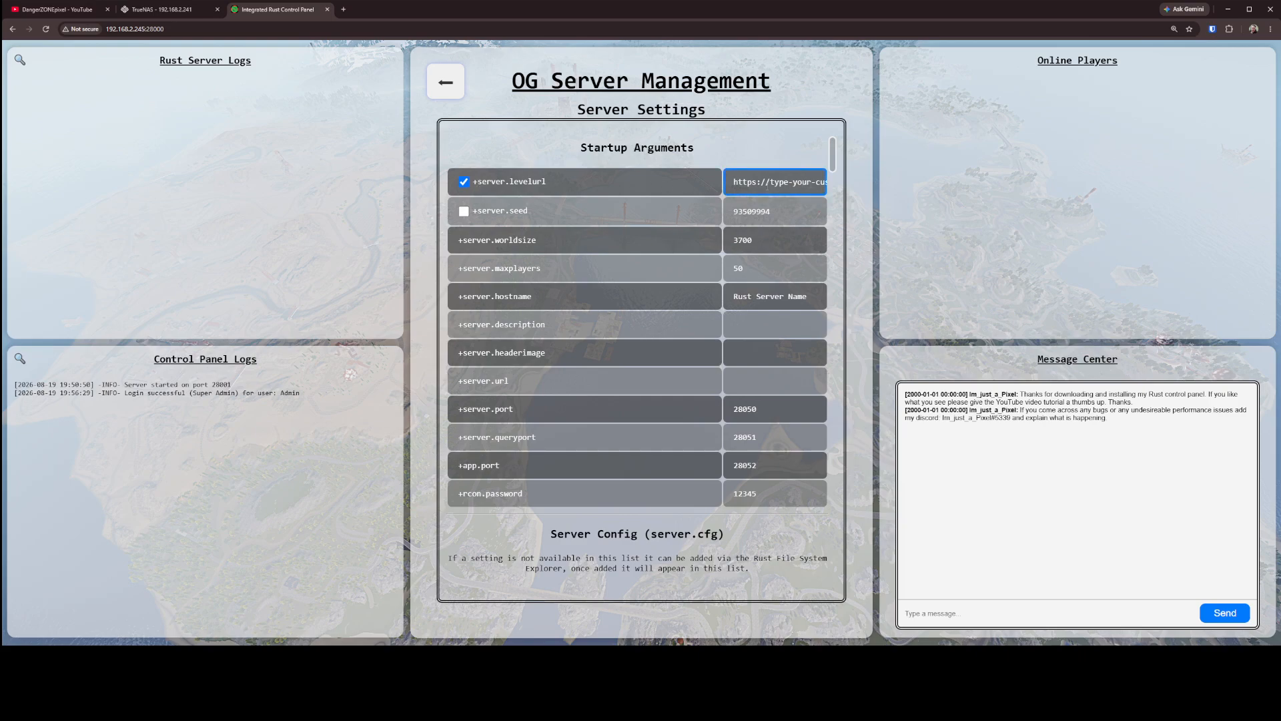
pyautogui.click(464, 212)
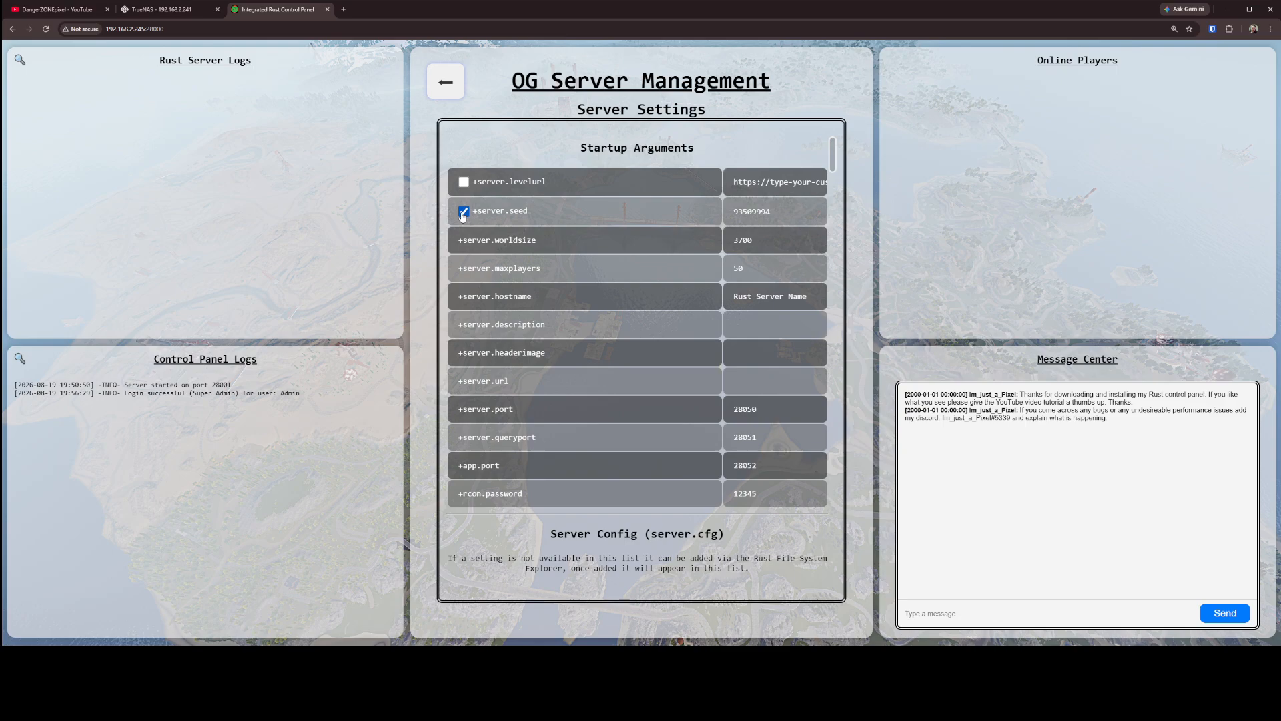
# Set +server.maxplayers to 10 and +server.hostname to "IRCP - Test Server" in the startup arguments.
pyautogui.moveTo(778, 212); pyautogui.dragTo(706, 215)
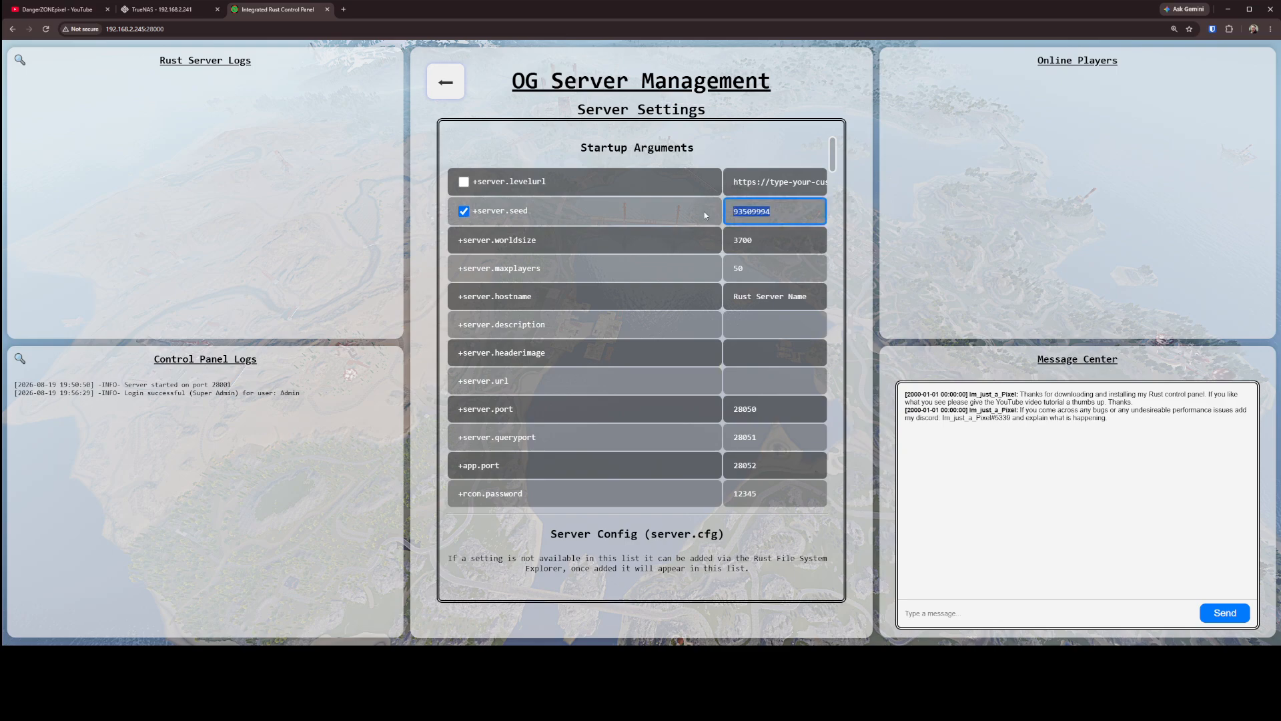
pyautogui.click(777, 240)
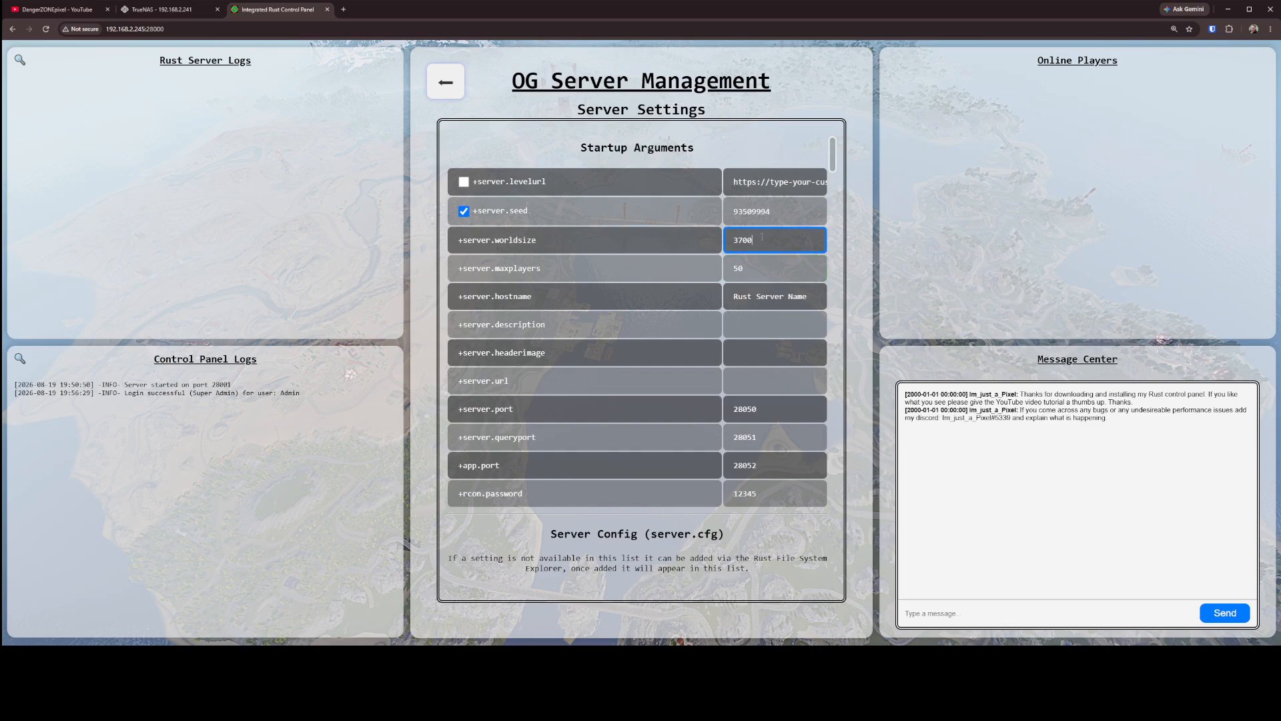
pyautogui.moveTo(767, 241); pyautogui.dragTo(720, 254)
pyautogui.press('Tab')
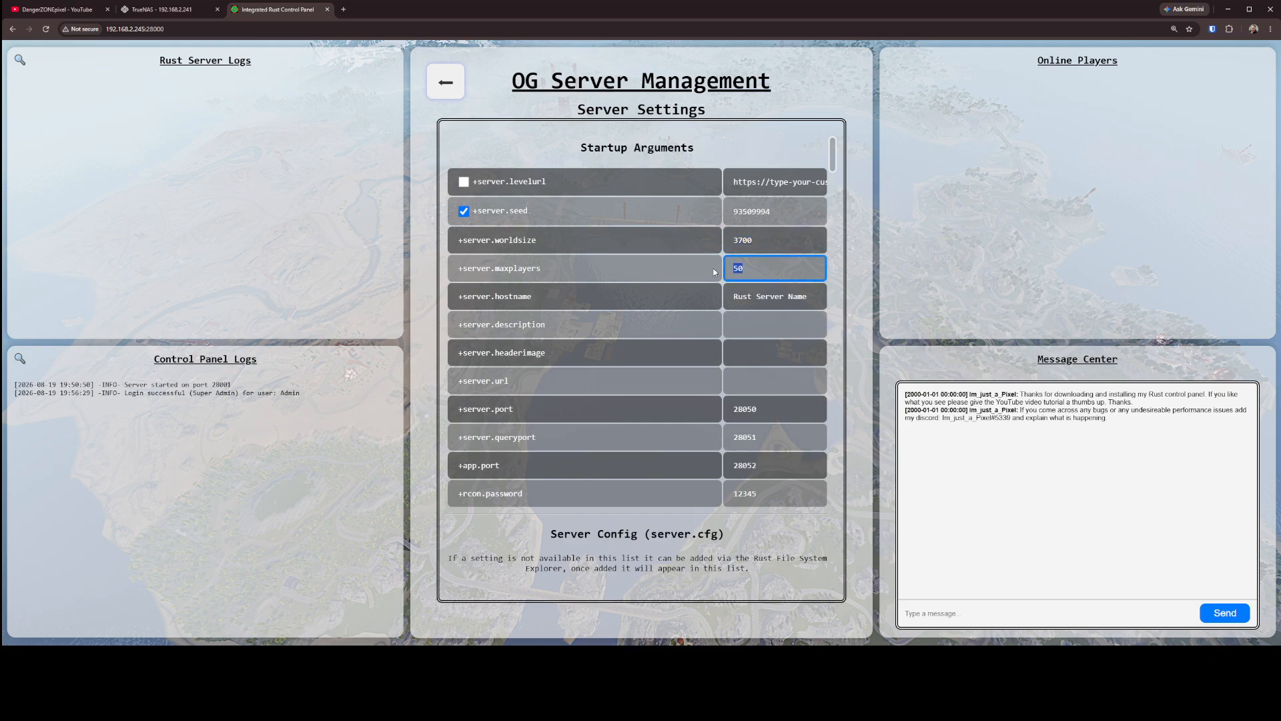
pyautogui.write('10')
pyautogui.press('Tab')
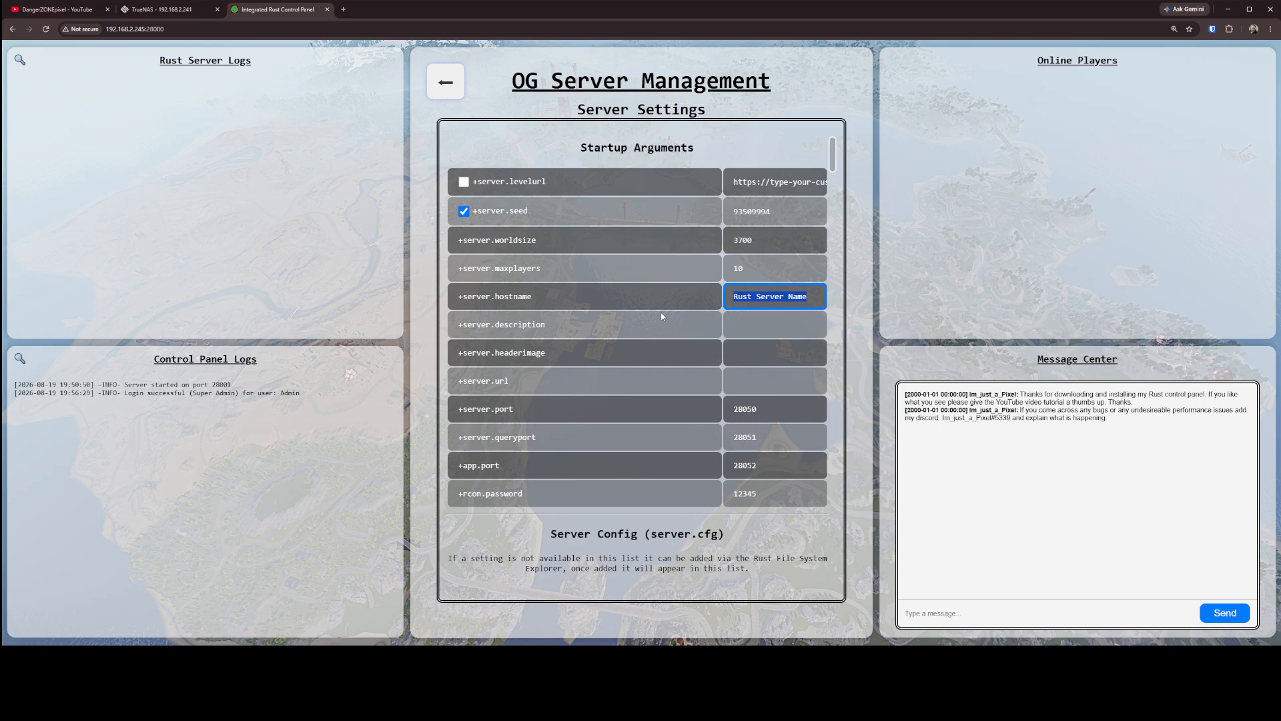
pyautogui.write('IRCP - Test Server')
# Review the server description, server port, query port, app port and RCON password startup arguments.
pyautogui.click(774, 324)
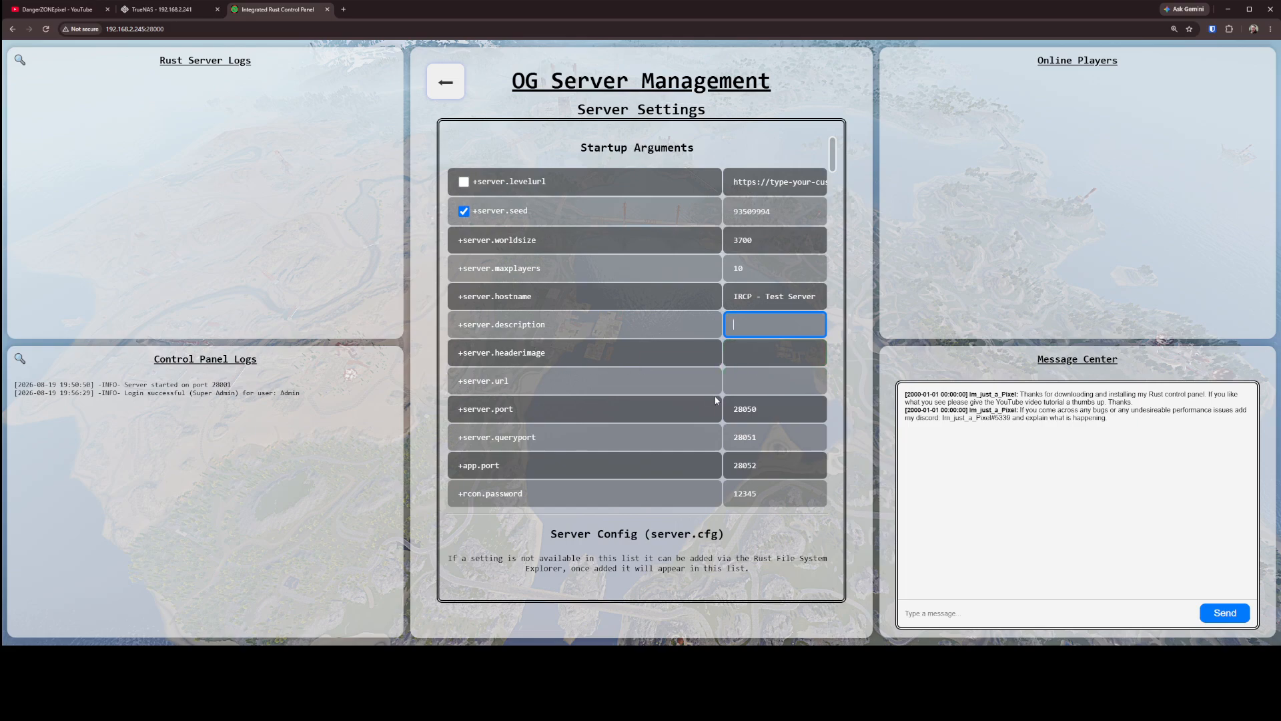
pyautogui.click(791, 404)
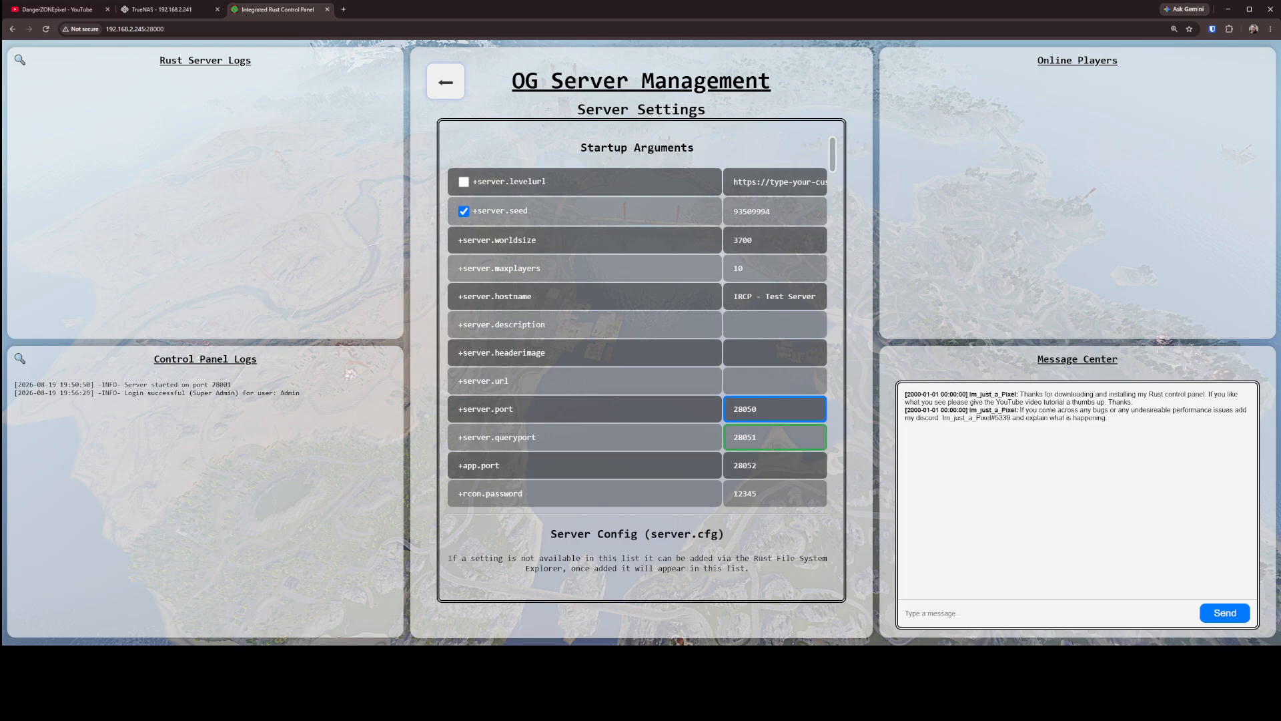
pyautogui.press('Tab')
pyautogui.press('Tab')
pyautogui.click(782, 468)
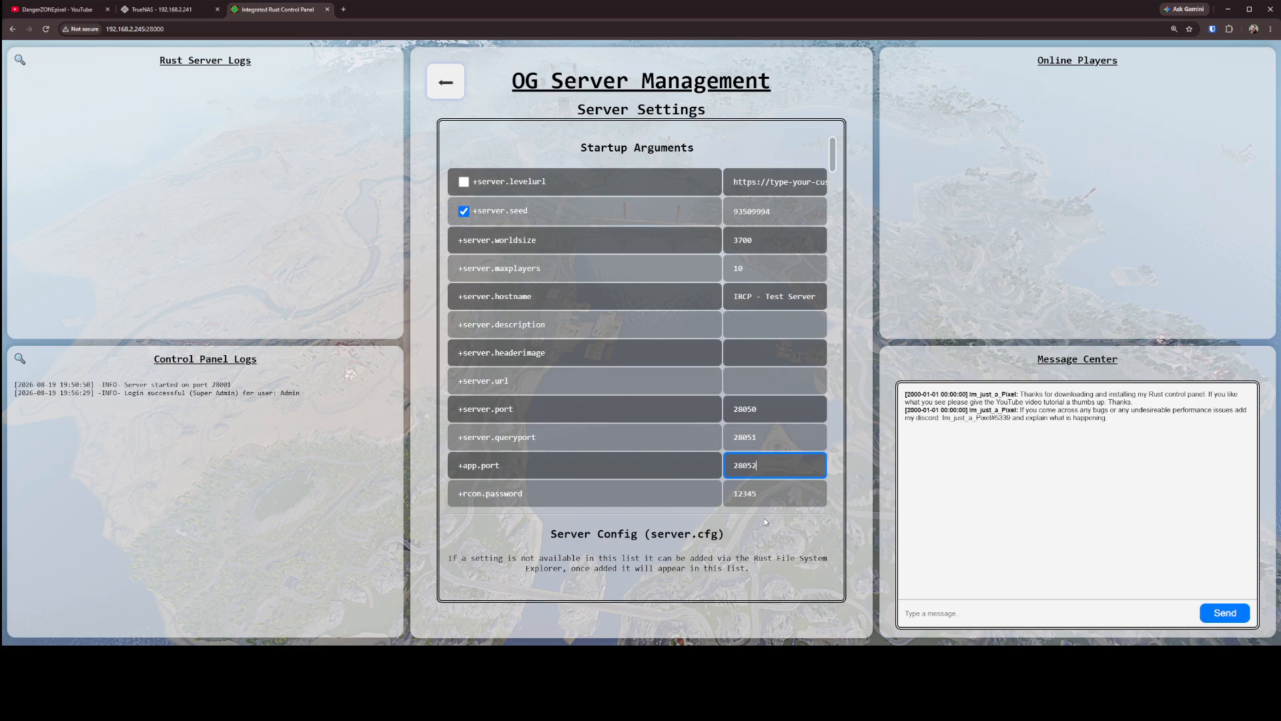
pyautogui.press('Tab')
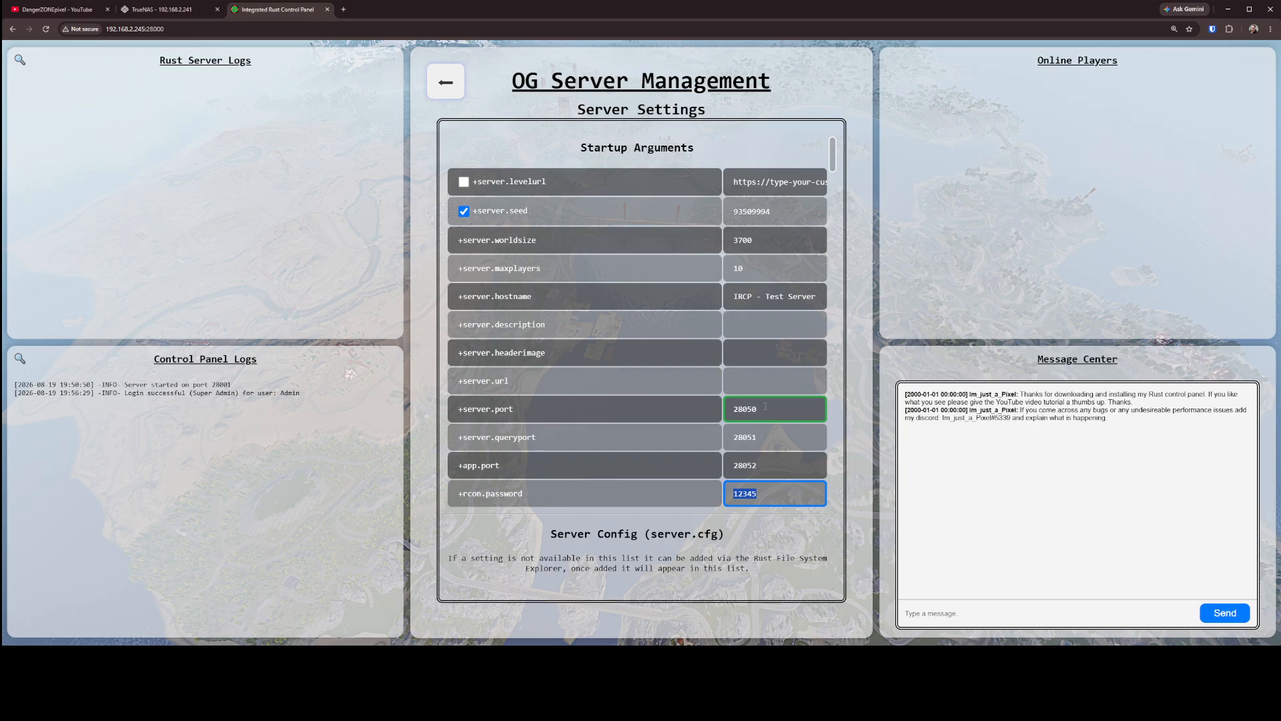
# Save the server settings, acknowledge the restart notice and check the new entry in the Control Panel Logs.
pyautogui.moveTo(834, 155)
pyautogui.mouseDown()
pyautogui.moveTo(852, 300)
pyautogui.moveTo(688, 584)
pyautogui.mouseUp()
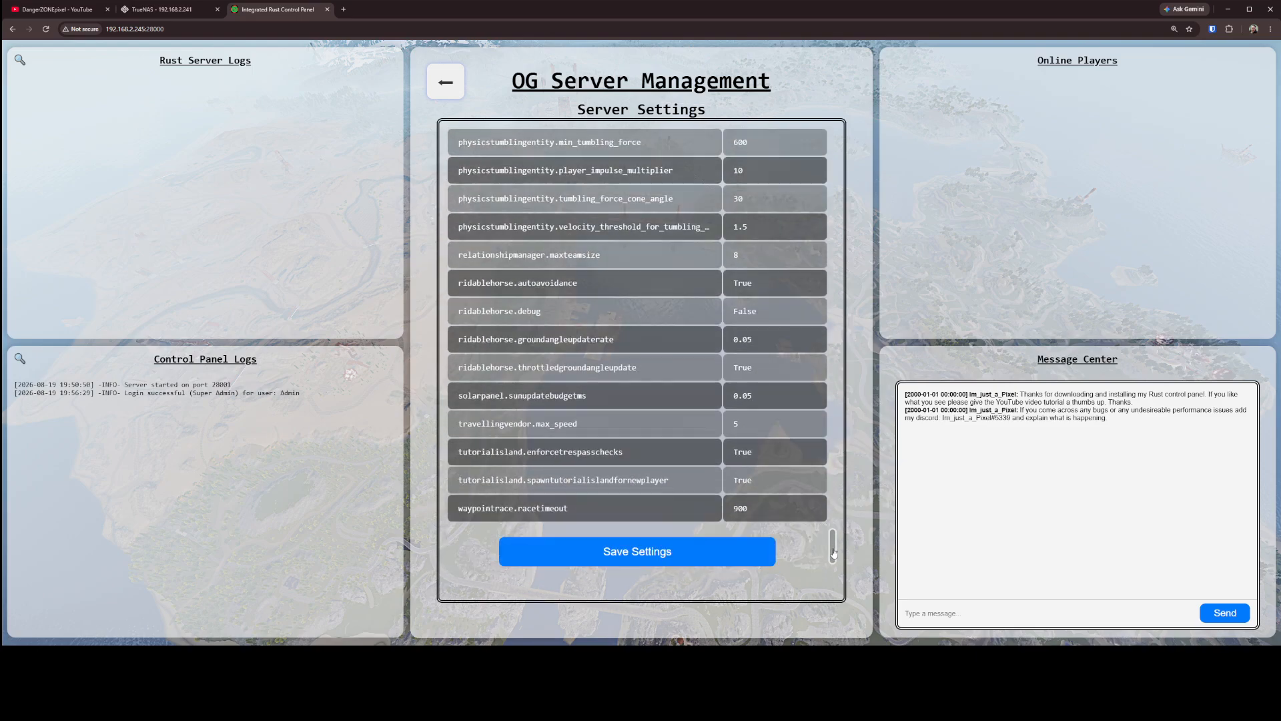
pyautogui.click(629, 558)
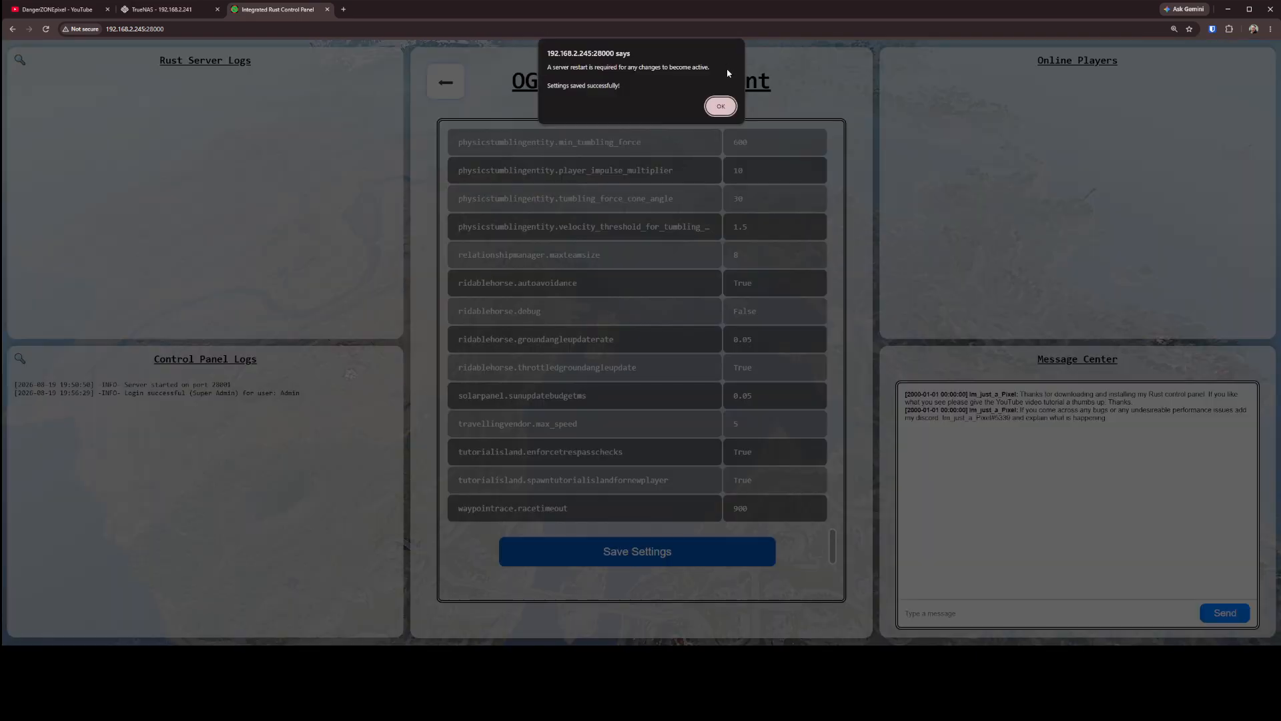
pyautogui.click(726, 108)
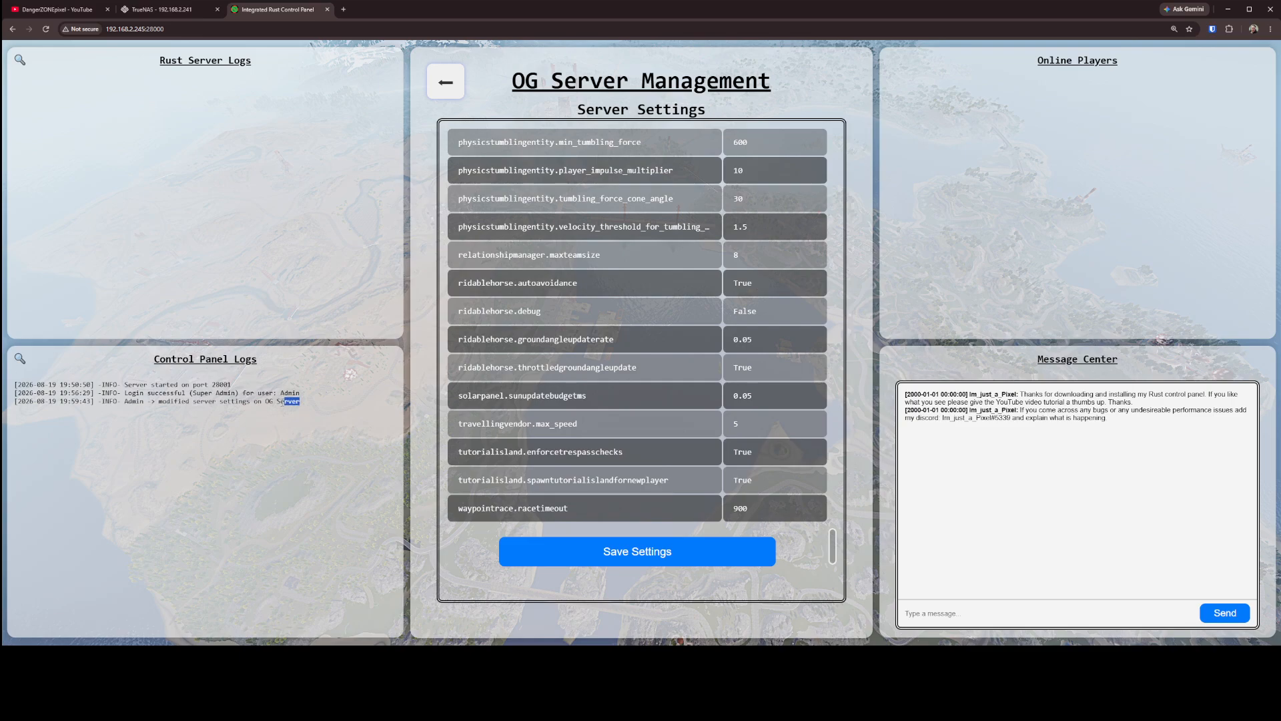
pyautogui.moveTo(303, 402); pyautogui.dragTo(120, 404)
pyautogui.click(182, 429)
# Return to OG Server Management, start the Rust server and accept the start confirmation.
pyautogui.click(441, 84)
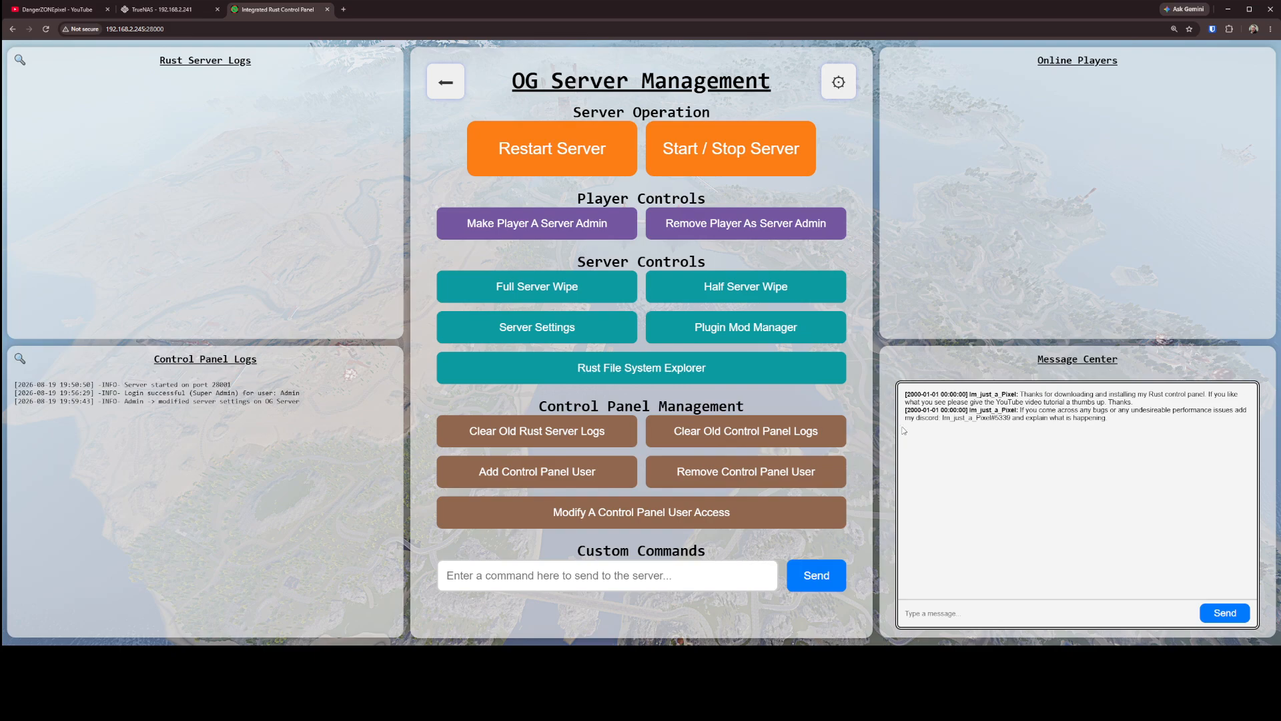
pyautogui.click(751, 150)
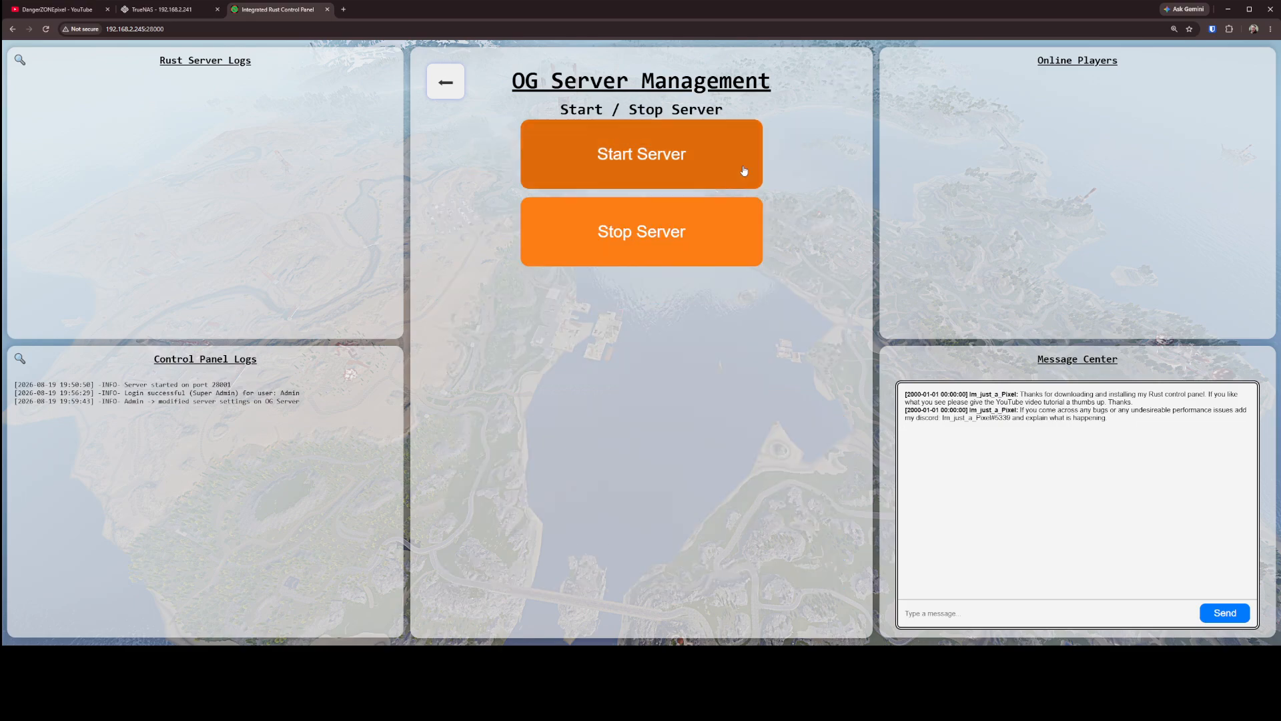
pyautogui.click(623, 165)
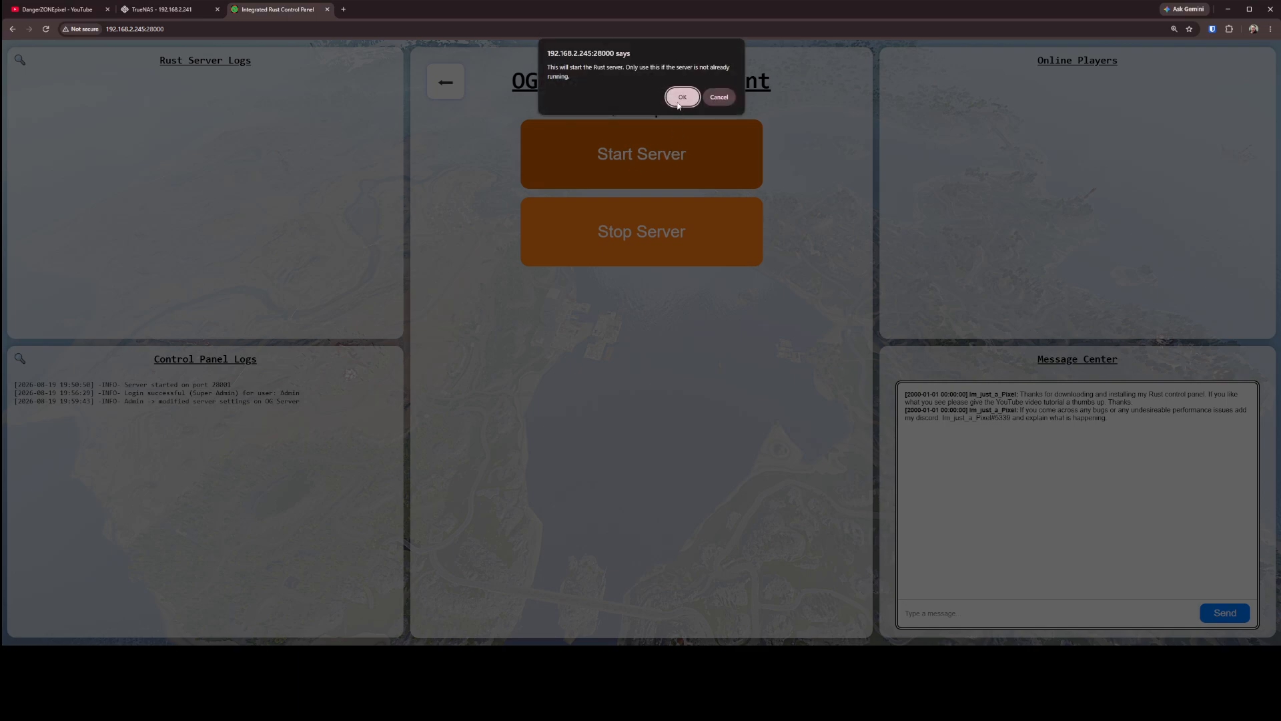
pyautogui.click(681, 97)
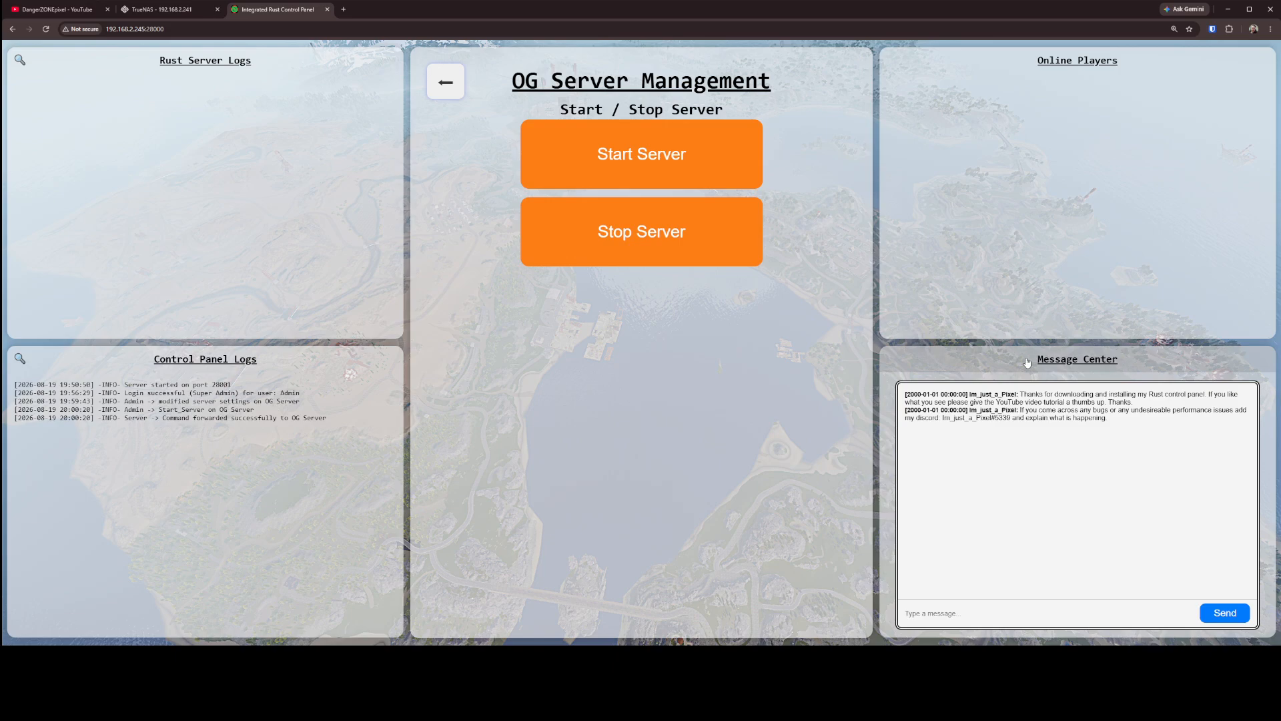
# Switch the Message Center pane to Server Info and look over its CPU graph, memory graph and event timers.
pyautogui.click(1158, 365)
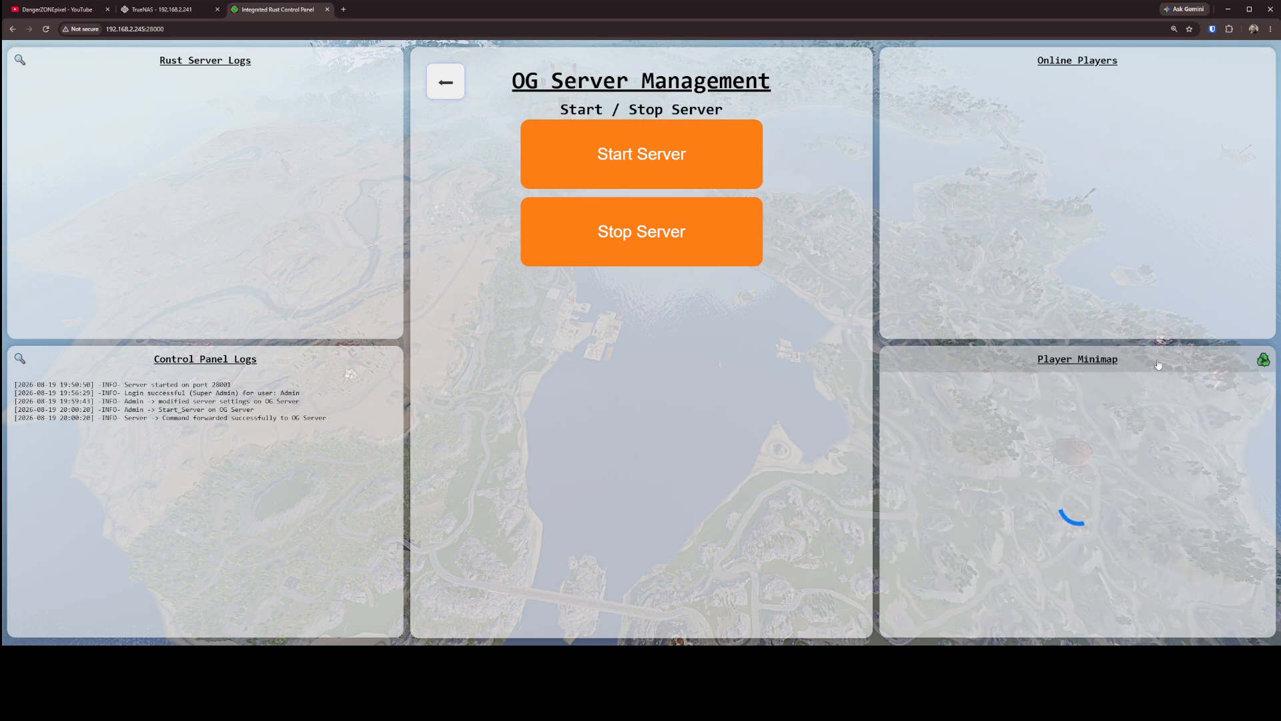
pyautogui.click(1159, 364)
pyautogui.click(1159, 364)
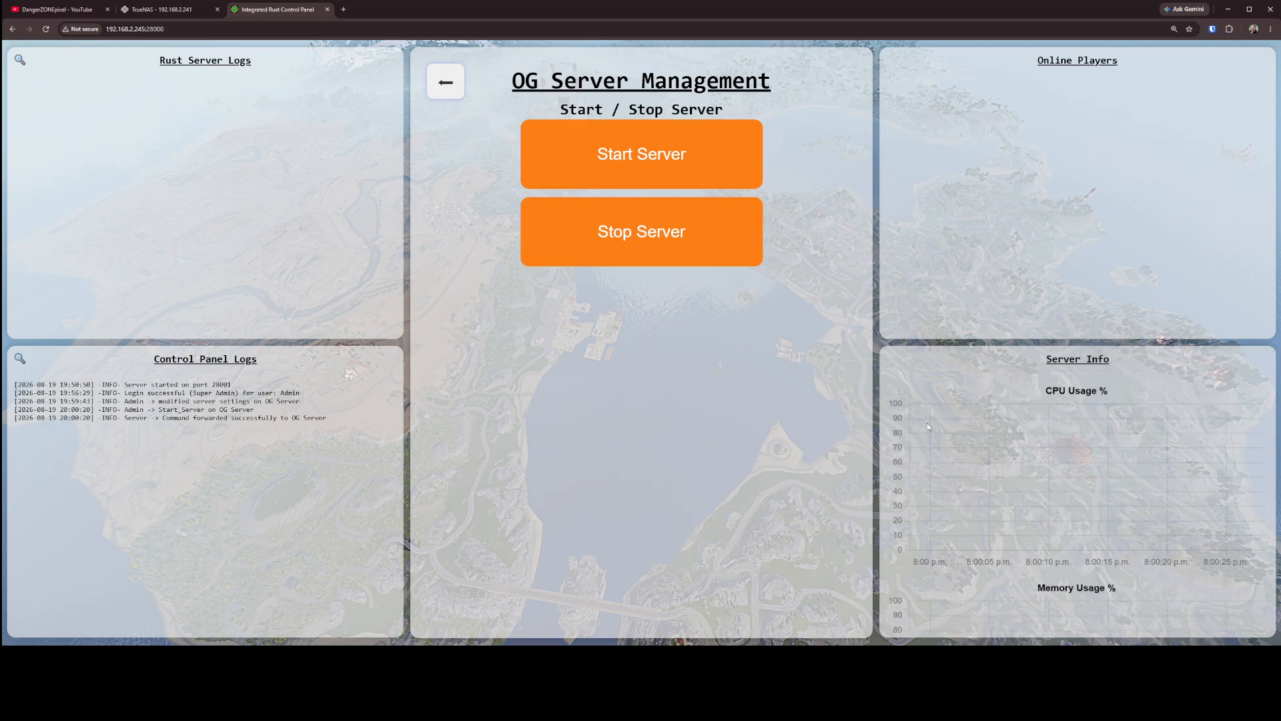
pyautogui.scroll(-1, 1114, 471)
pyautogui.scroll(-7, 1114, 467)
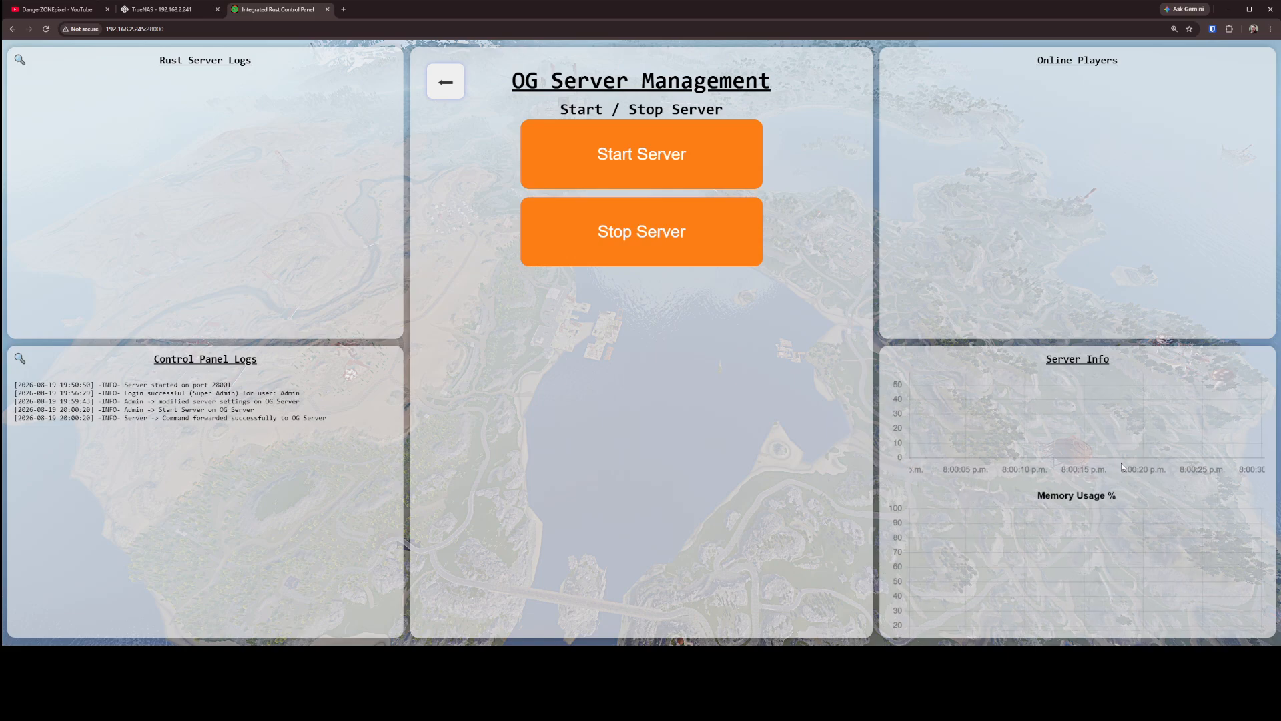
pyautogui.scroll(-4, 1112, 451)
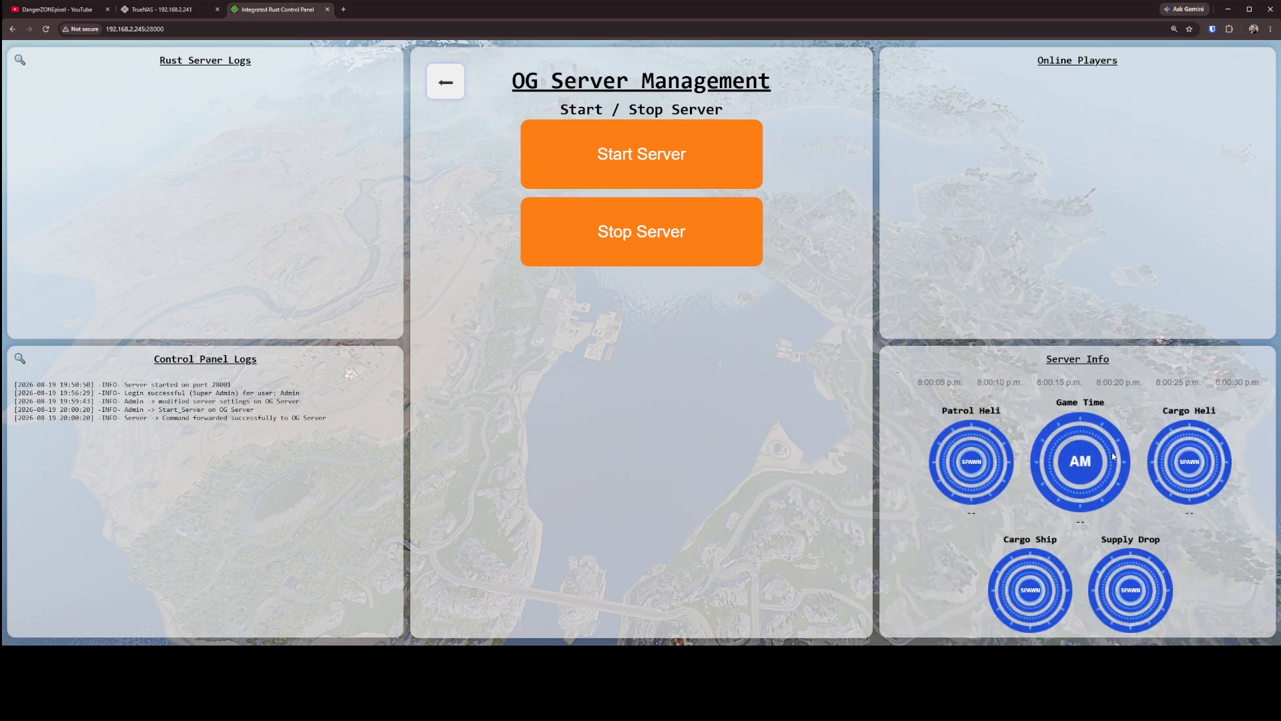
pyautogui.scroll(6, 1108, 479)
pyautogui.scroll(6, 1110, 482)
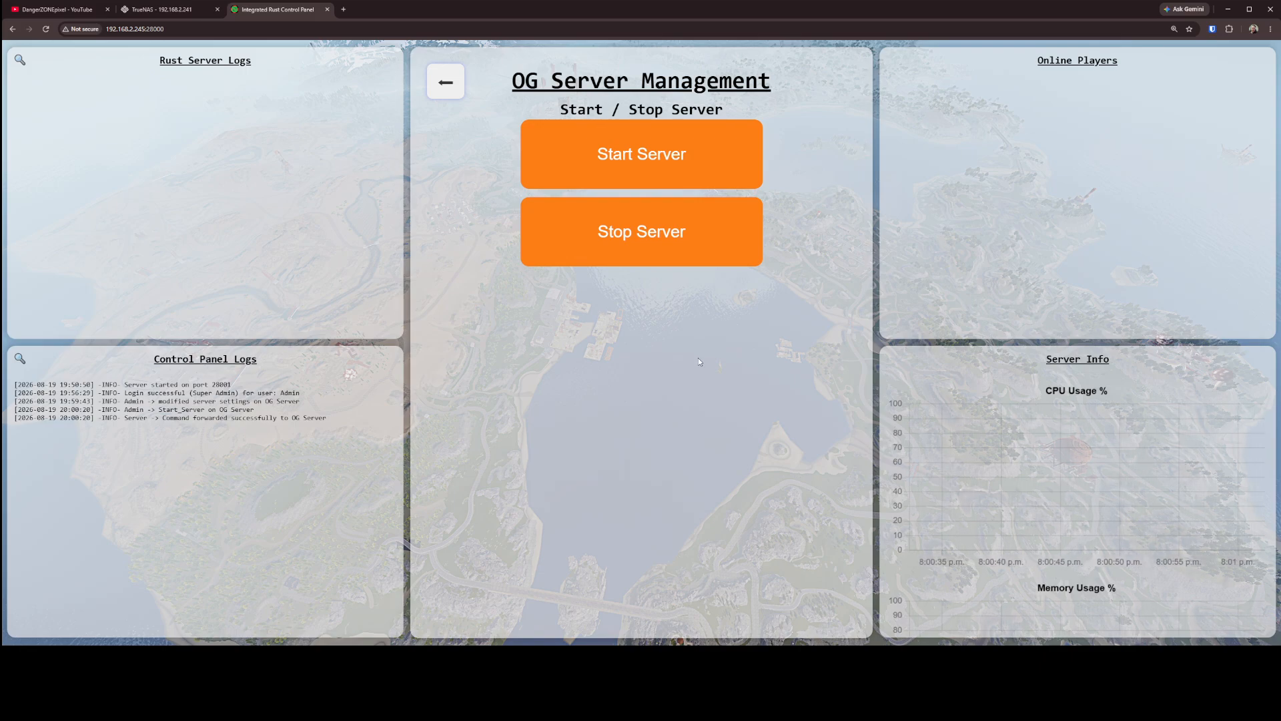
# Return to the OG Server Management page and check the Steam console lines in the Rust Server Logs.
pyautogui.click(447, 84)
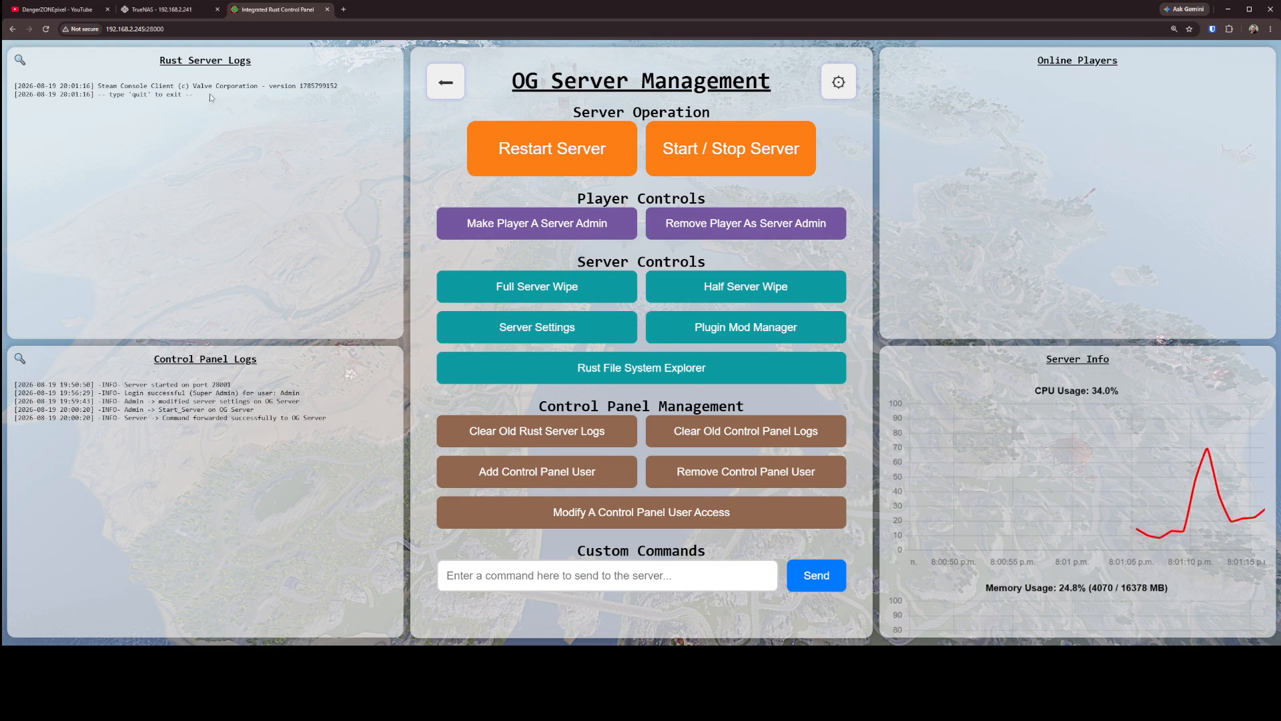
pyautogui.moveTo(208, 94); pyautogui.dragTo(13, 87)
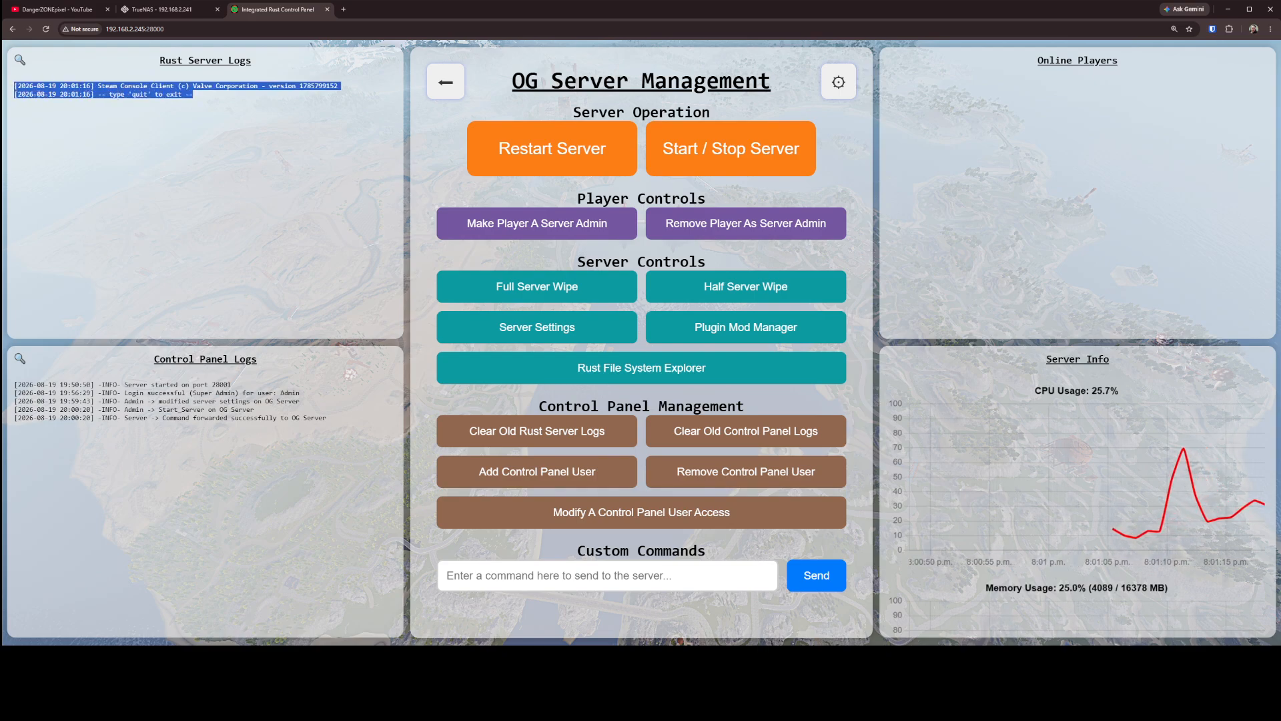
pyautogui.click(209, 103)
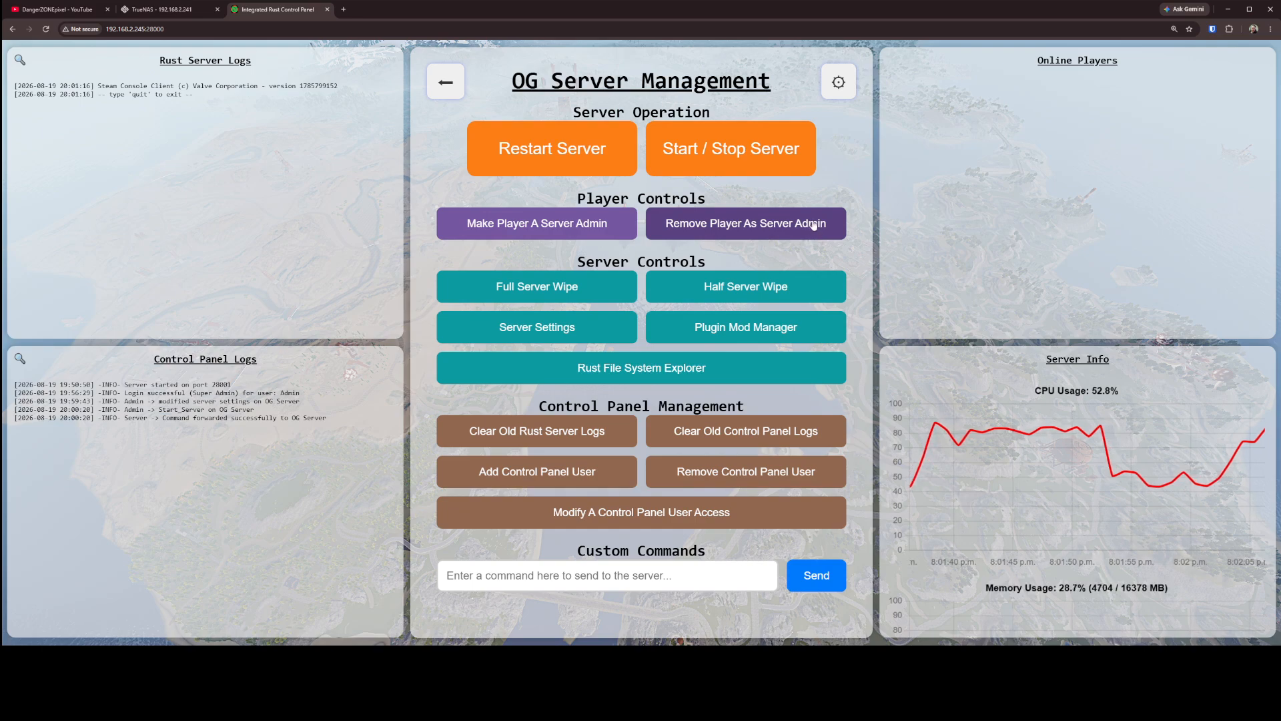
# Cycle the Server Info pane through the Message Center and Player Minimap views and back to Server Info.
pyautogui.click(1111, 360)
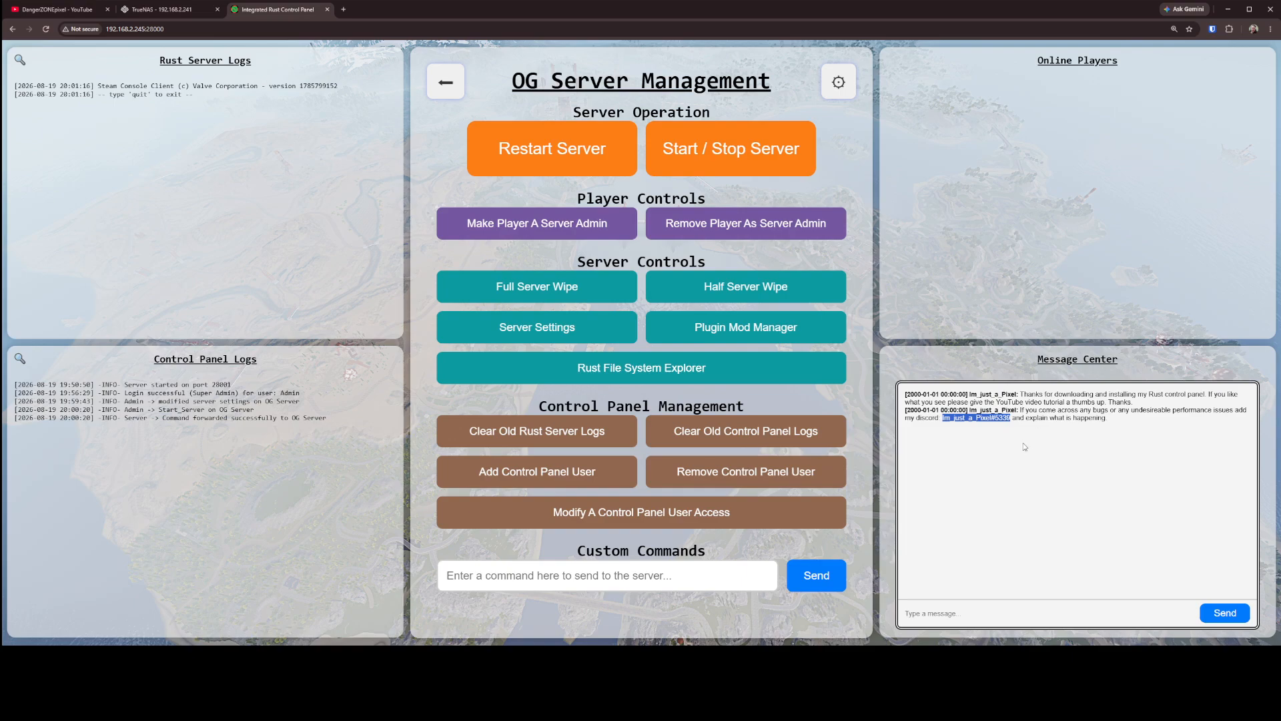
pyautogui.click(1024, 448)
pyautogui.click(1117, 361)
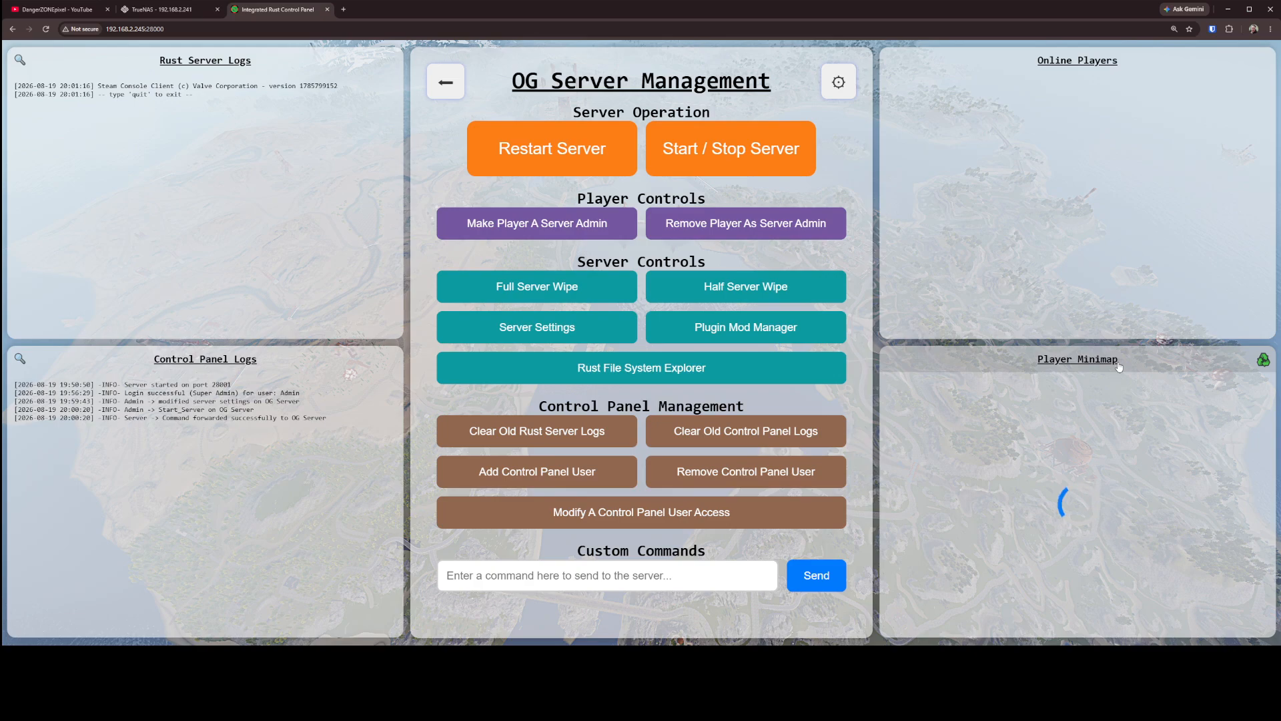
pyautogui.click(1119, 365)
pyautogui.click(1107, 366)
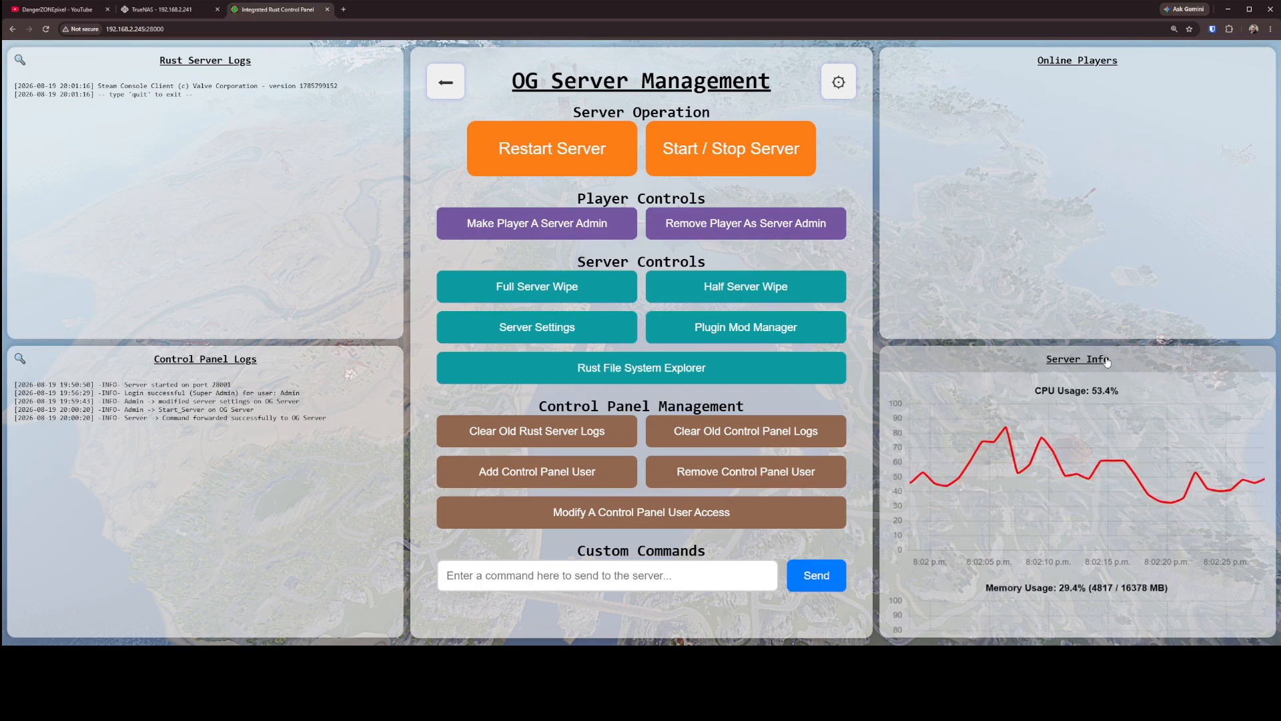